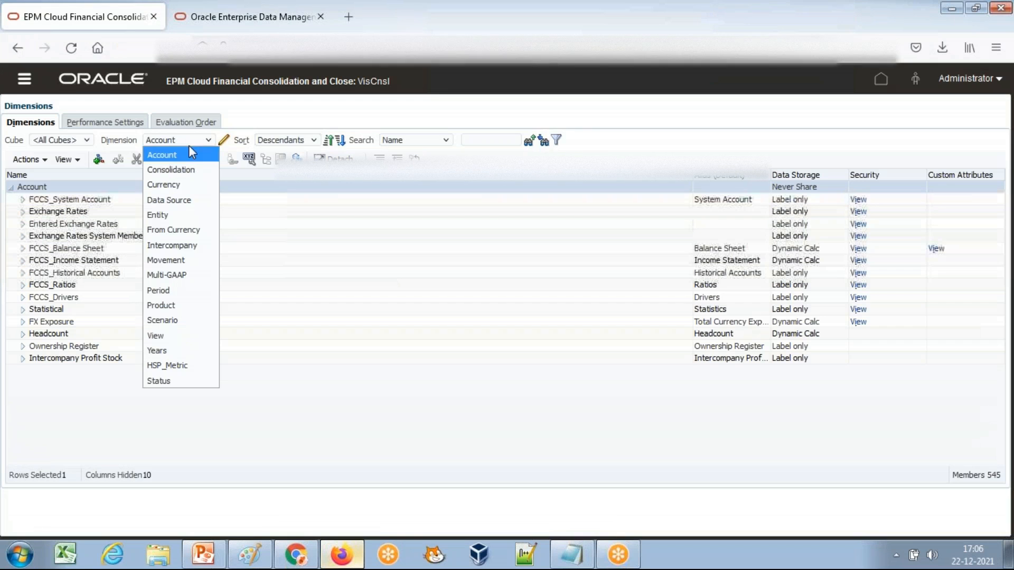
Step: Display the Product dimension and expand Total Product, P_T and P_100 to examine its members
click(161, 303)
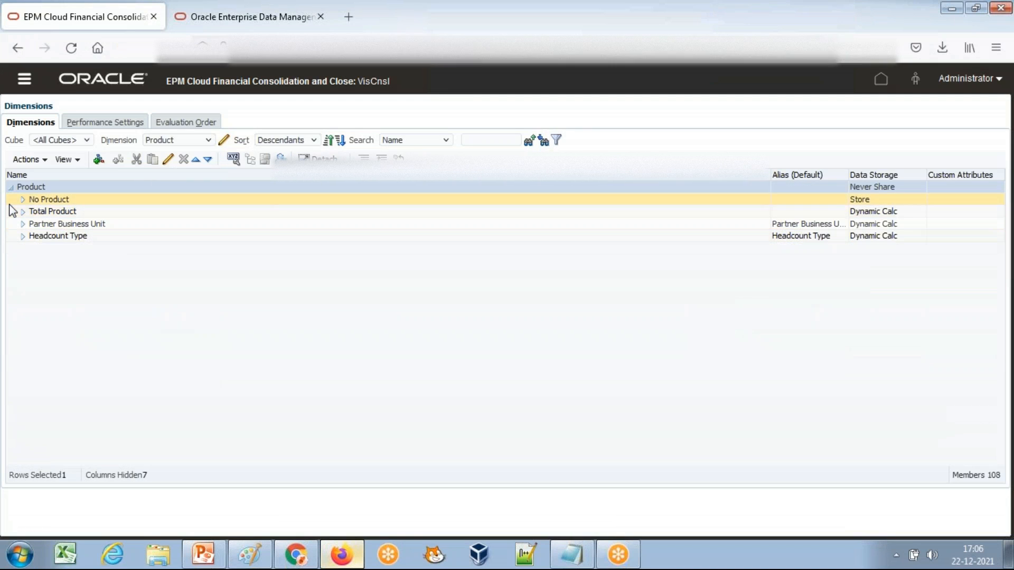
click(11, 211)
click(24, 213)
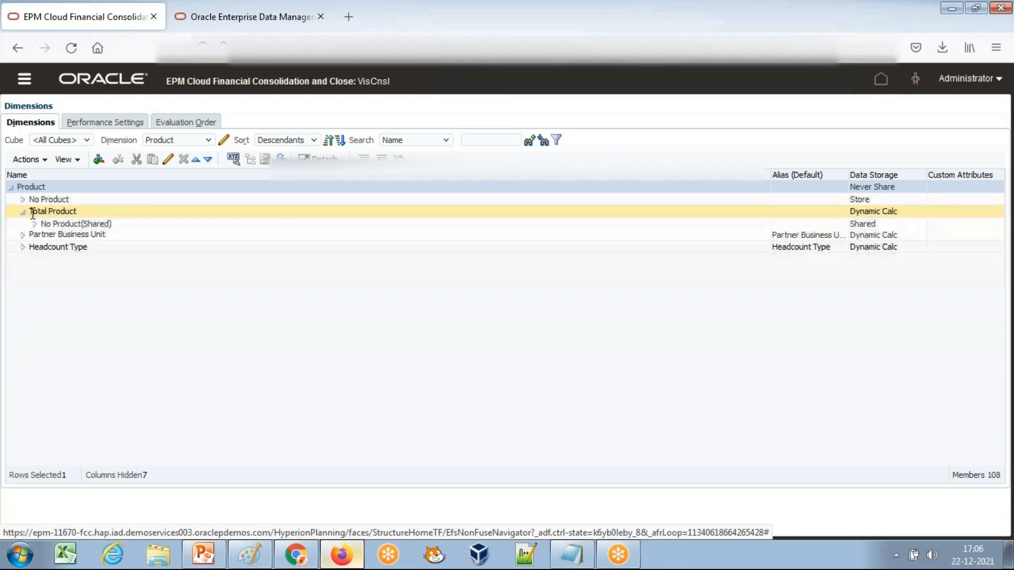
click(35, 236)
click(43, 248)
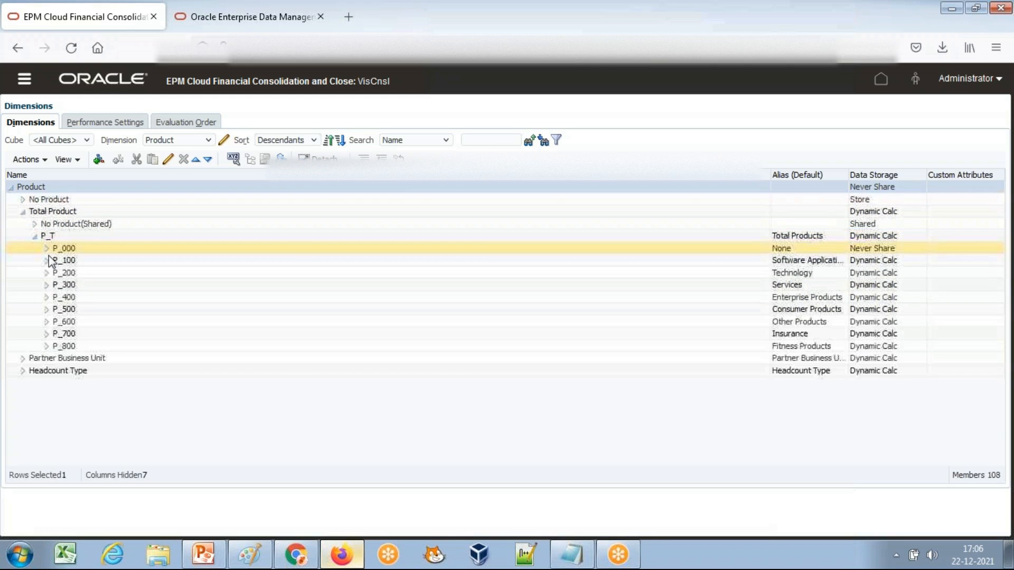
click(46, 260)
Step: Switch to Enterprise Data Management and check the dimensions registered for the Financial Consolidation and Close application
click(210, 21)
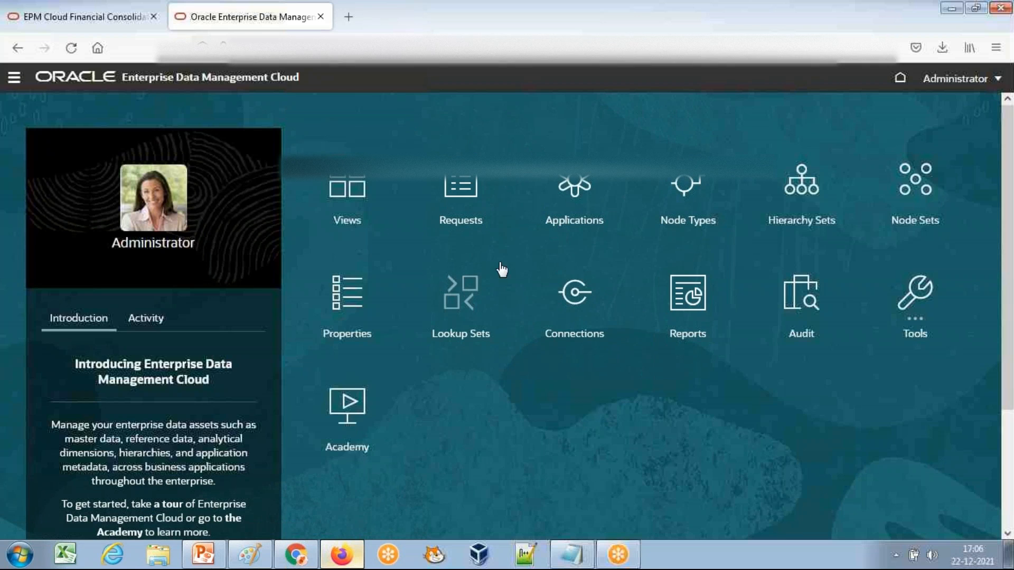
click(611, 233)
scroll(203, 391, down, 3)
click(191, 401)
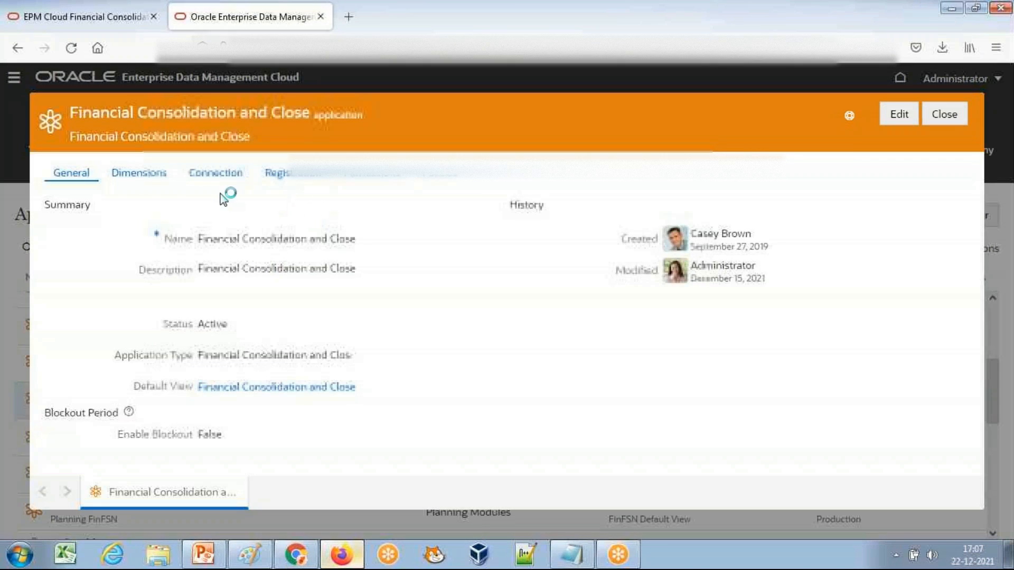
click(139, 175)
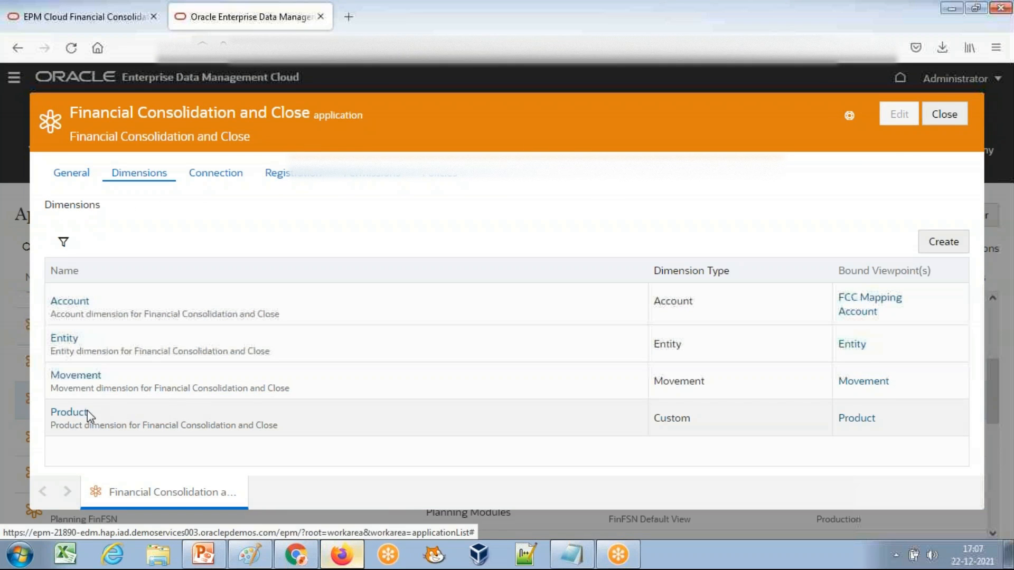
click(951, 116)
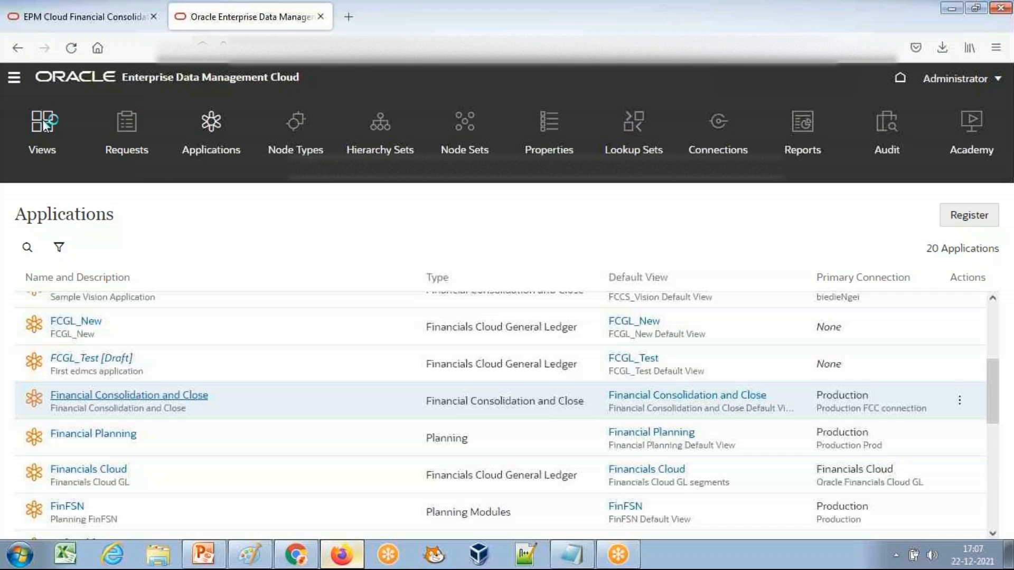
Step: Open the Financial Consolidation and Close view and examine the Product hierarchy down to the children of P_T
click(41, 120)
scroll(283, 369, down, 8)
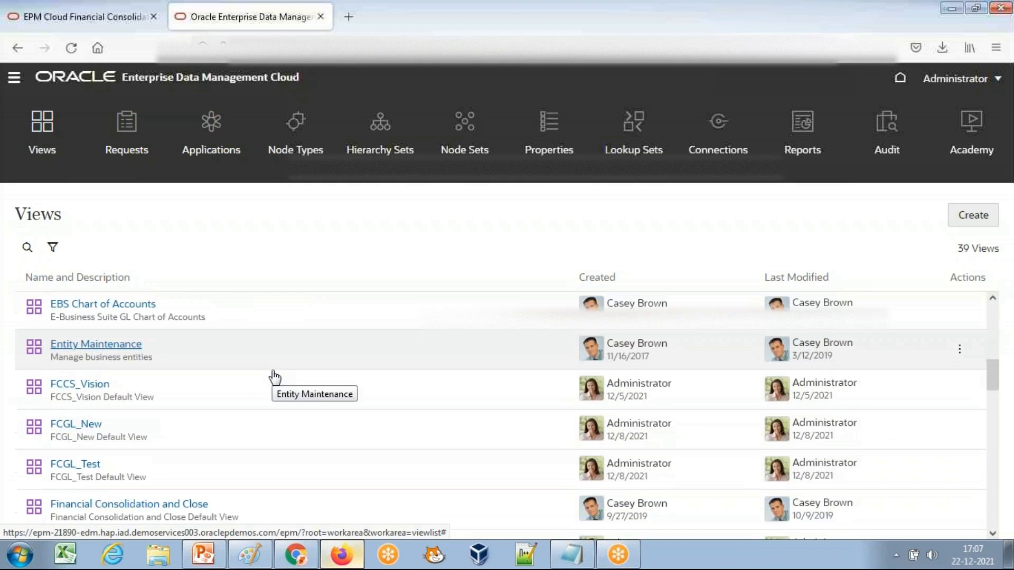
scroll(275, 377, down, 3)
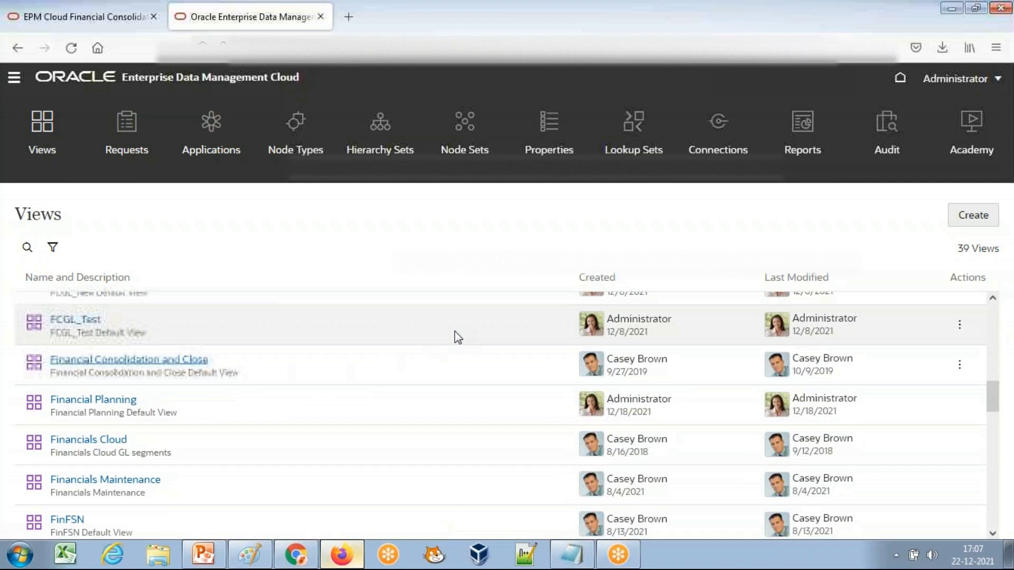
click(128, 359)
click(320, 153)
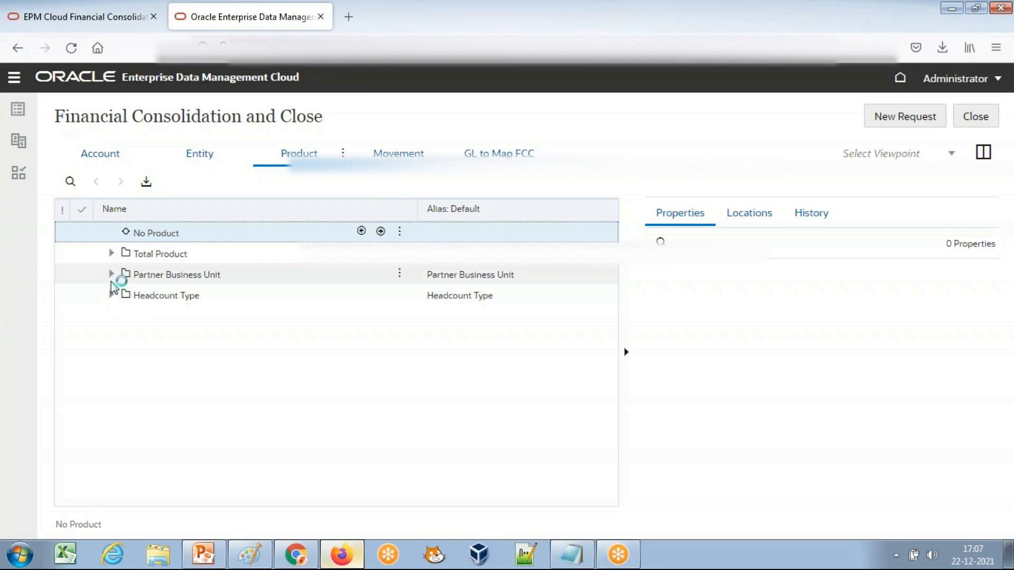
click(112, 253)
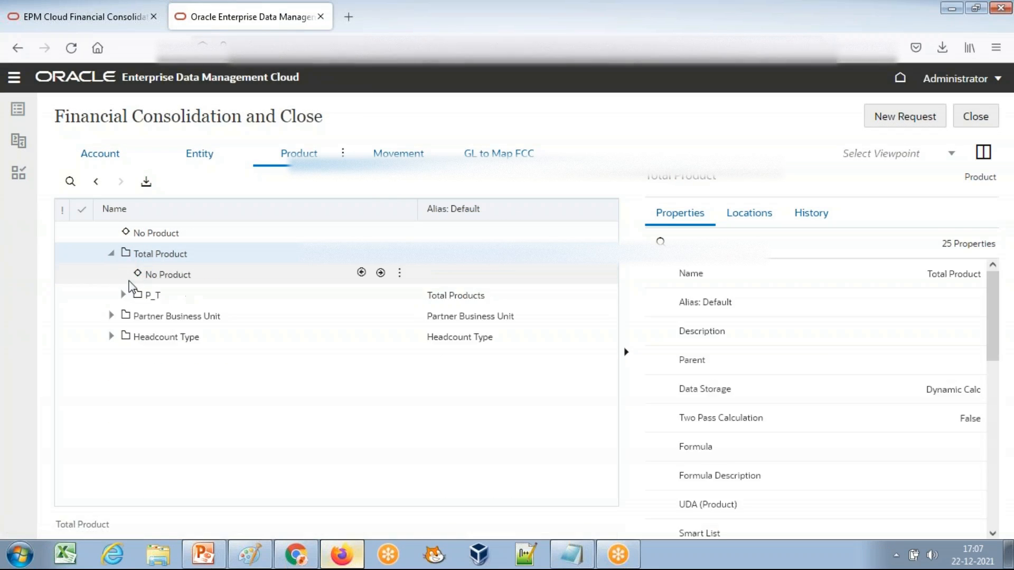
click(143, 295)
click(124, 294)
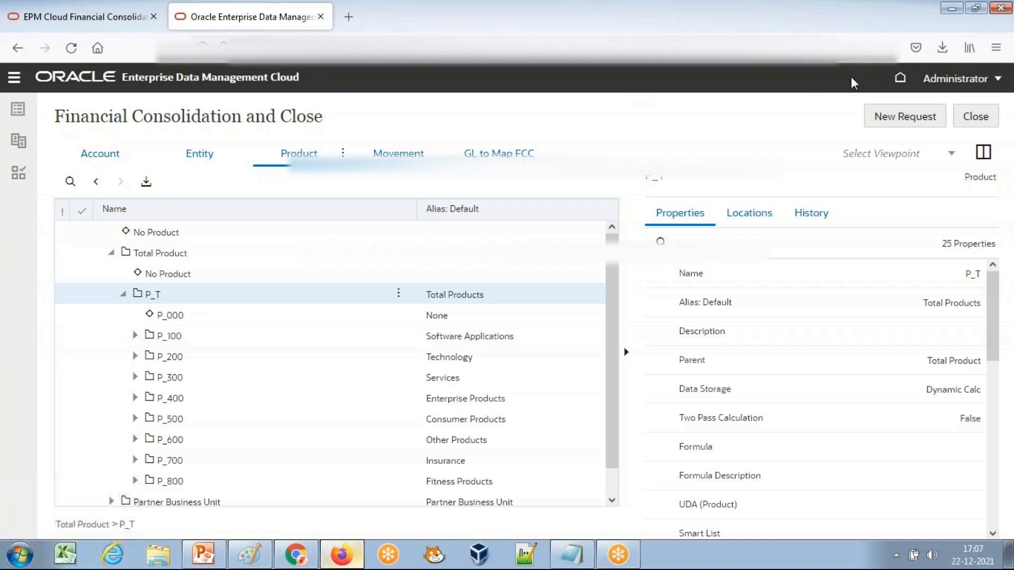
Step: Return Enterprise Data Management and EPM Cloud Financial Consolidation and Close to their home pages
click(900, 79)
click(106, 6)
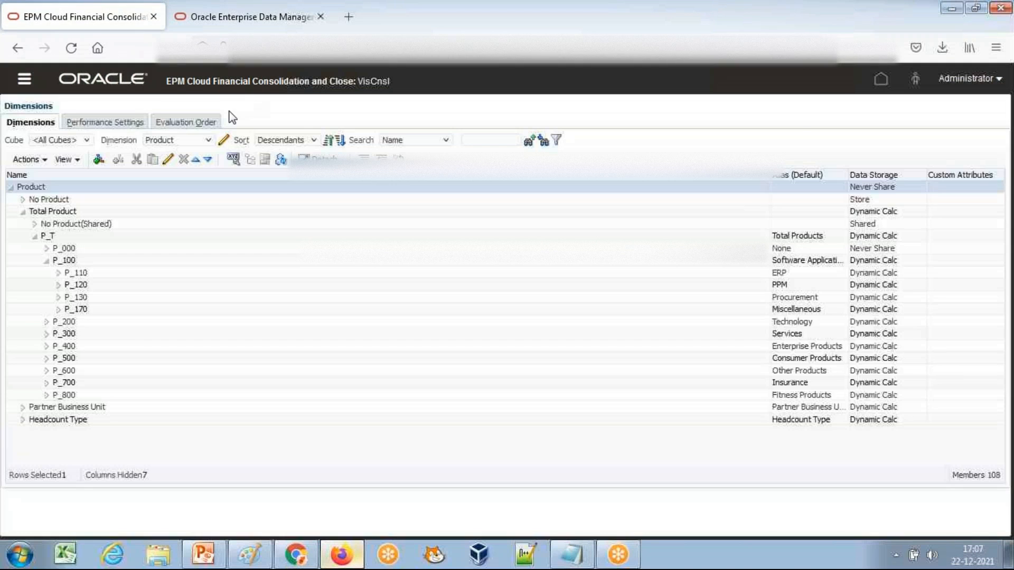
click(887, 90)
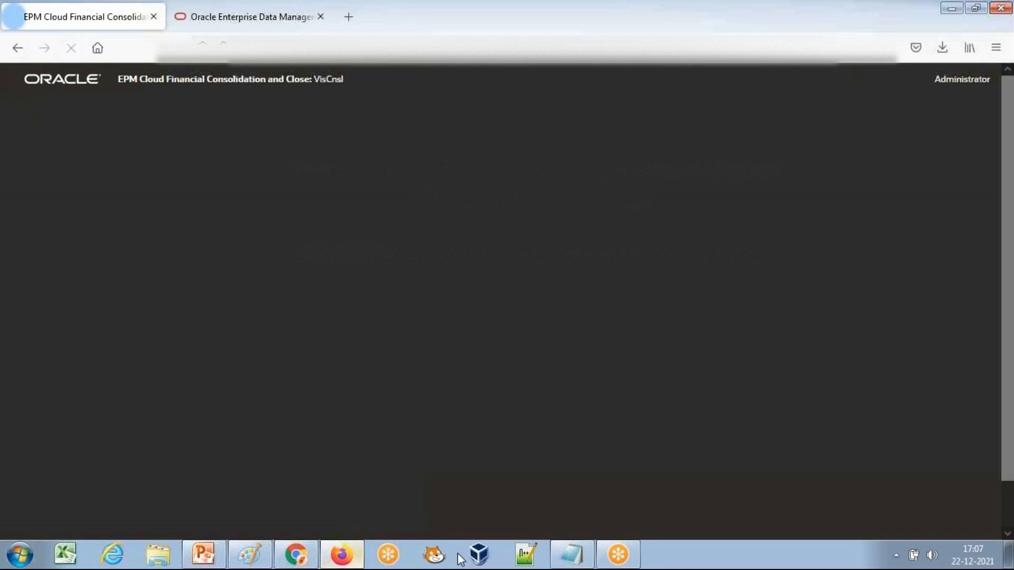
Step: Switch to Notepad and review the SyncMetadata_FCCS_To_EDMCS.bat script
click(572, 555)
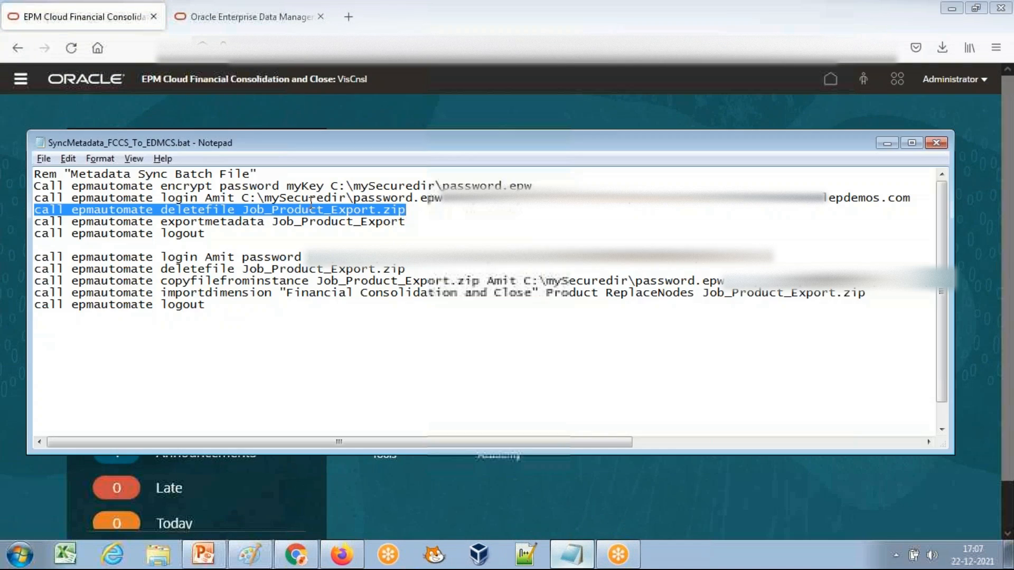
click(265, 200)
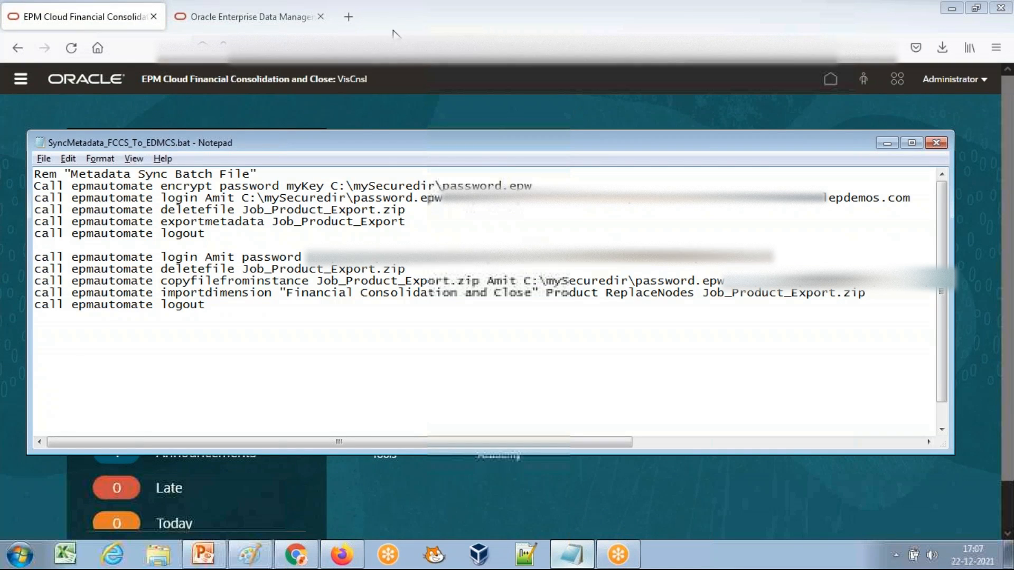
click(369, 27)
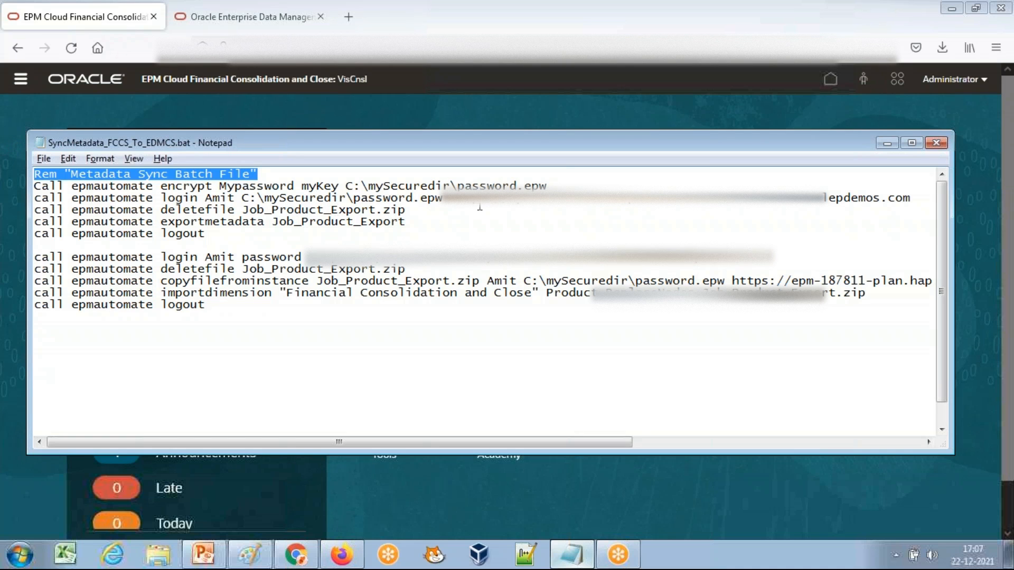
Step: Run the script's epmautomate encrypt command in Command Prompt with the account password and encryption key, using C:\mySecuredir\password.epw as the output file
drag(550, 185, 8, 181)
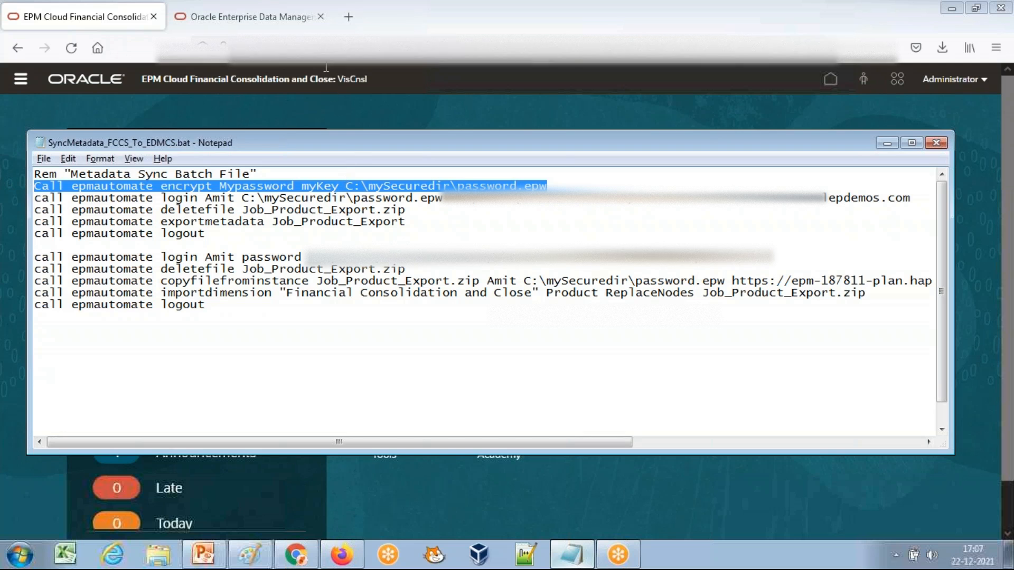
click(383, 5)
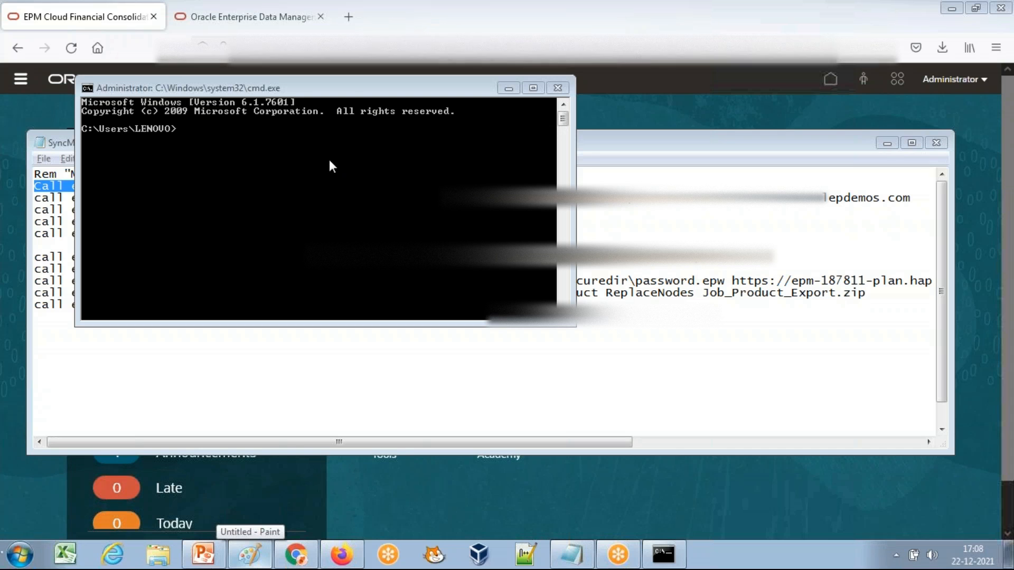
click(271, 184)
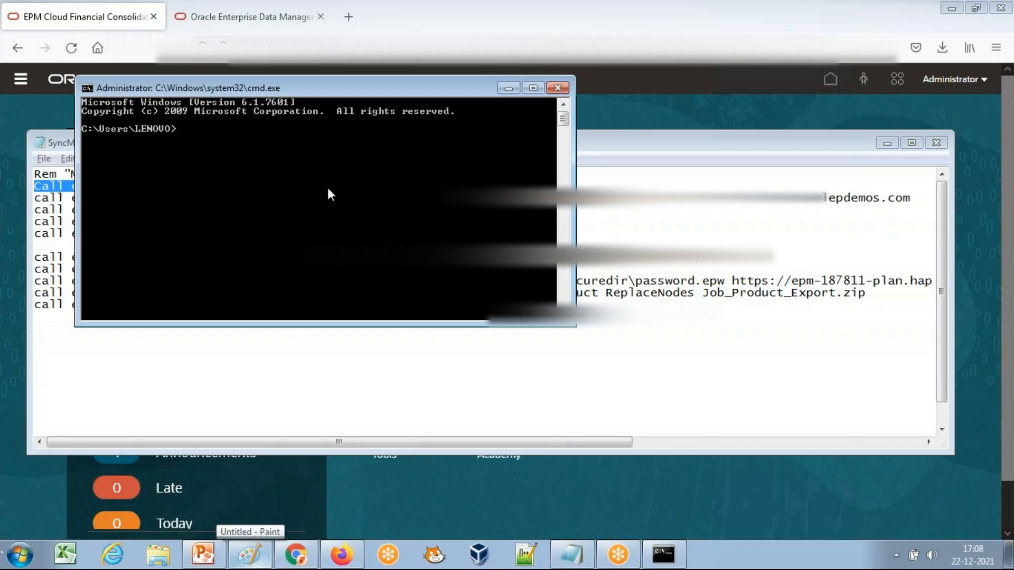
click(631, 144)
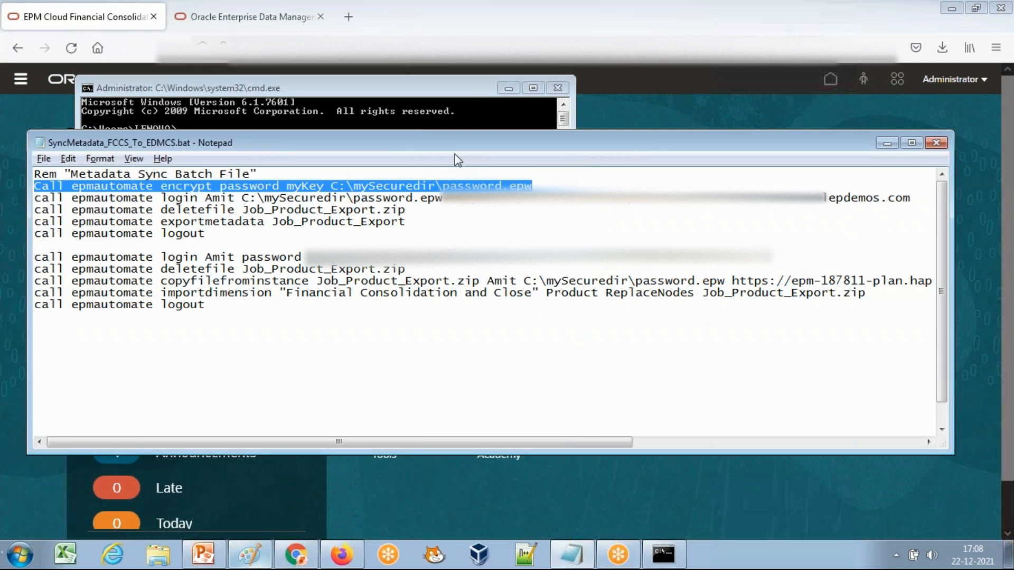
click(370, 123)
right_click(306, 134)
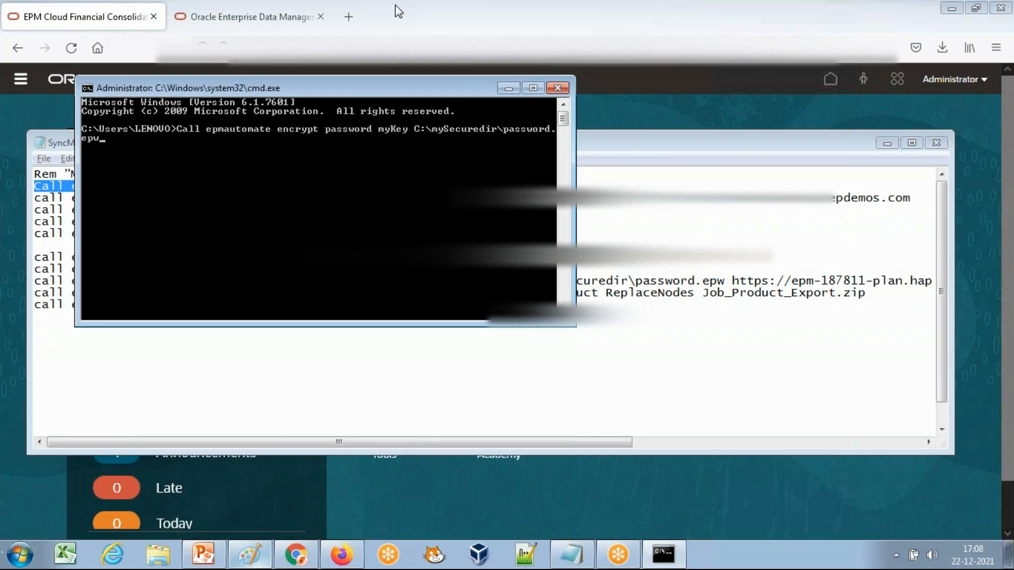
click(380, 8)
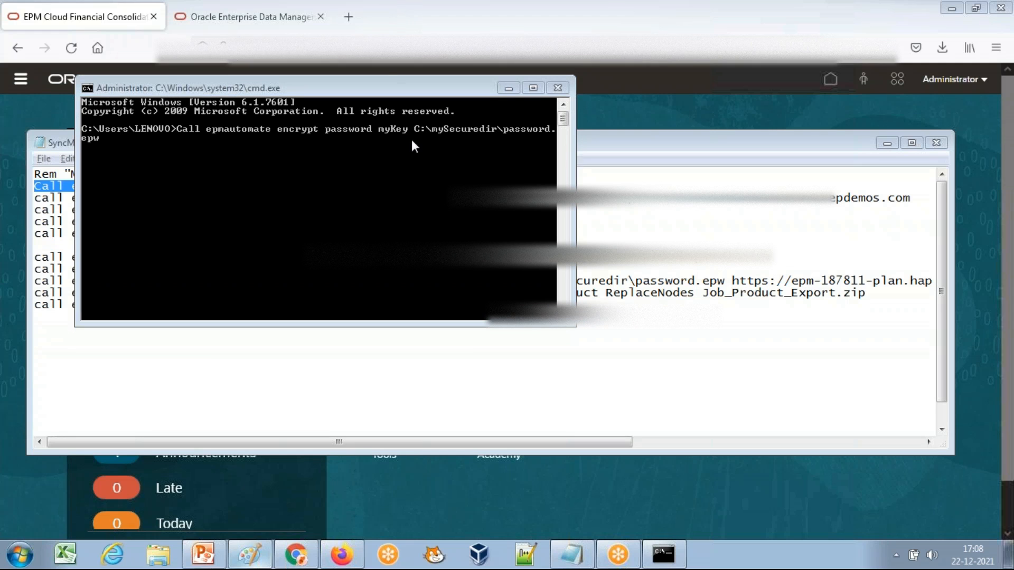
click(437, 174)
key(Return)
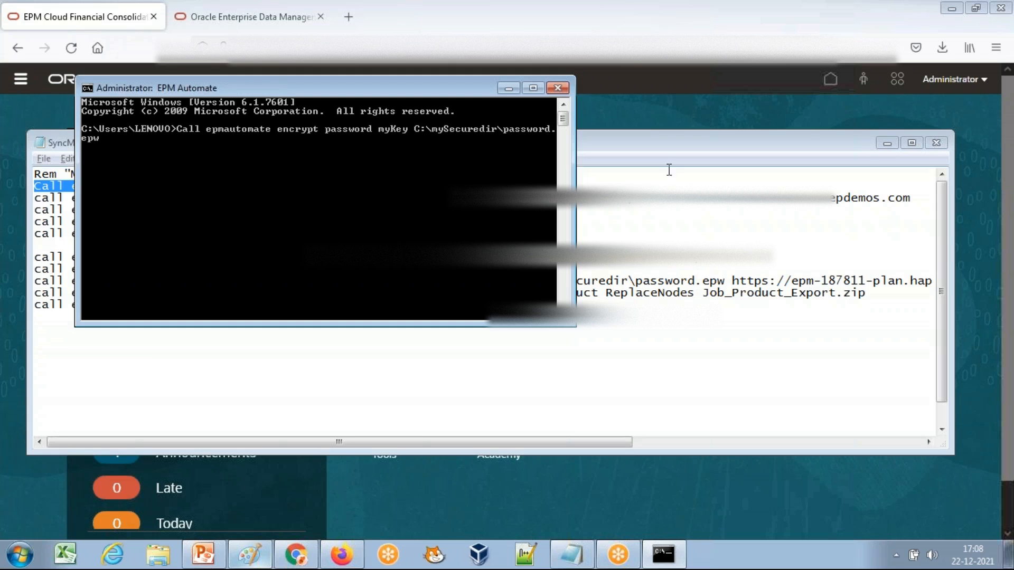
Step: Run the script's epmautomate login command for the Financial Consolidation and Close instance in Command Prompt, using the encrypted password file C:\mySecuredir\password.epw
click(657, 154)
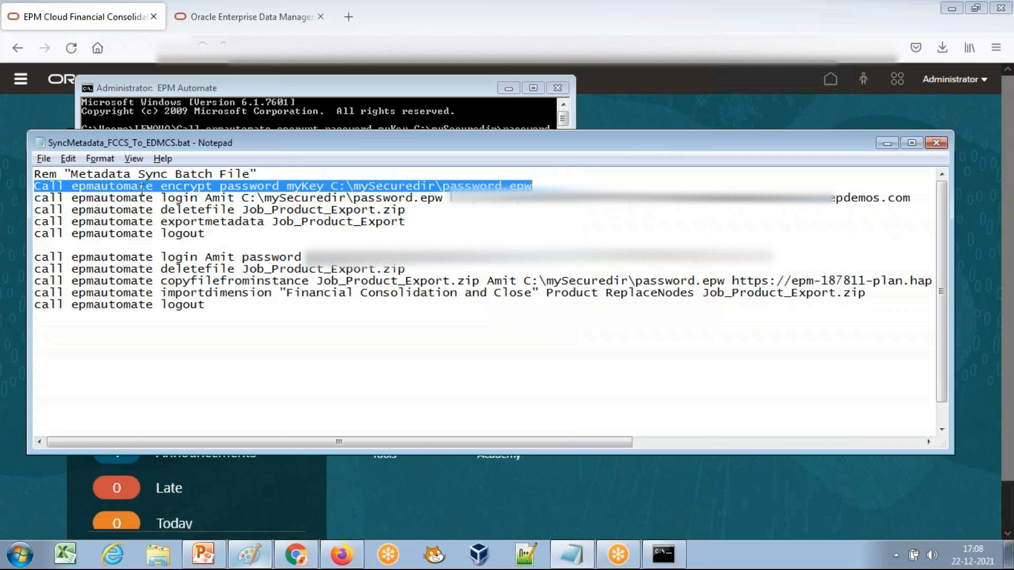
click(130, 199)
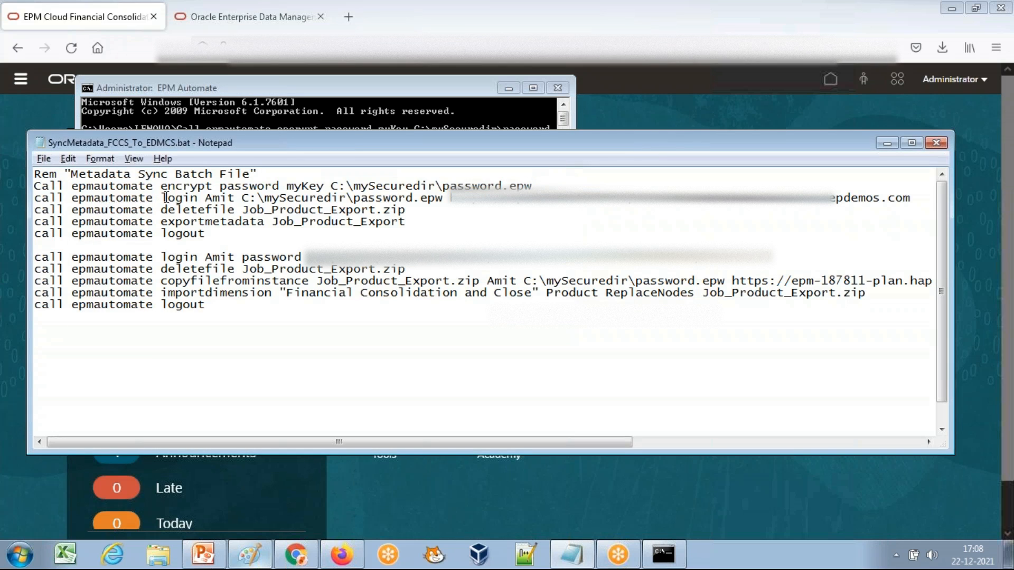
click(582, 208)
drag(913, 203, 7, 196)
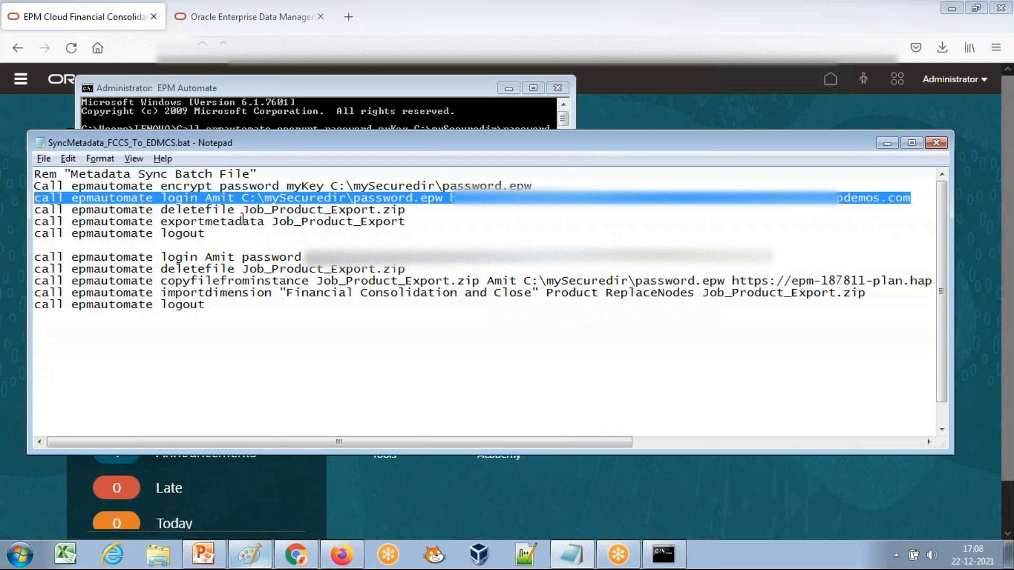
click(258, 92)
right_click(265, 169)
key(Return)
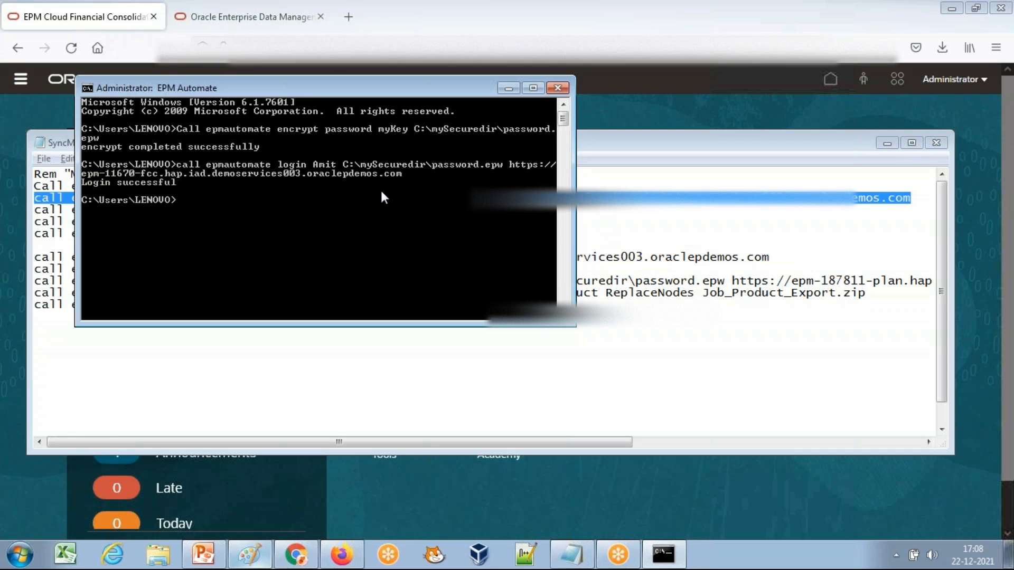
Step: Review the login command's arguments in the batch script and highlight the first deletefile Job_Product_Export.zip command
click(644, 244)
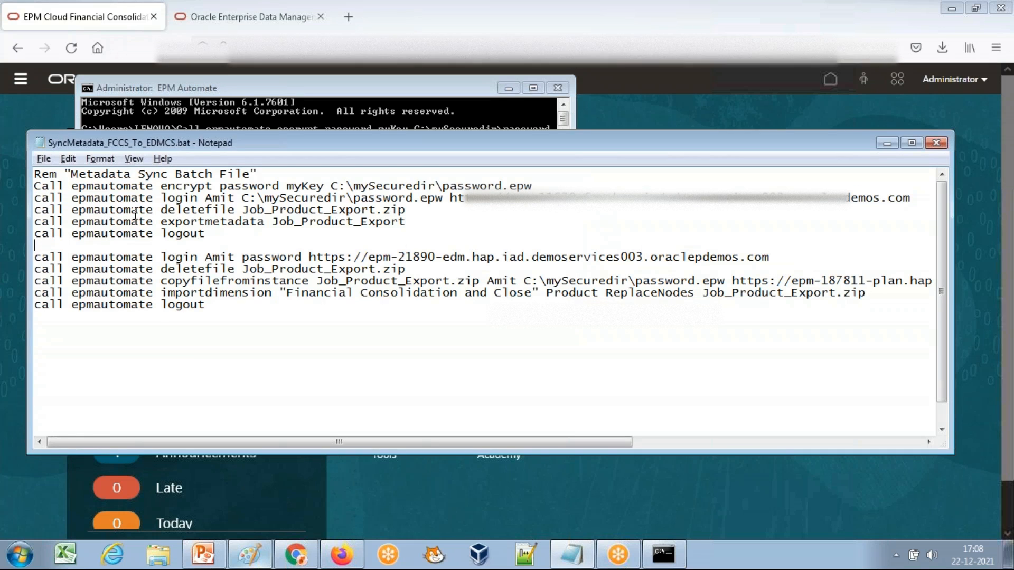
click(227, 200)
drag(441, 202, 338, 201)
click(511, 211)
drag(406, 209, 32, 210)
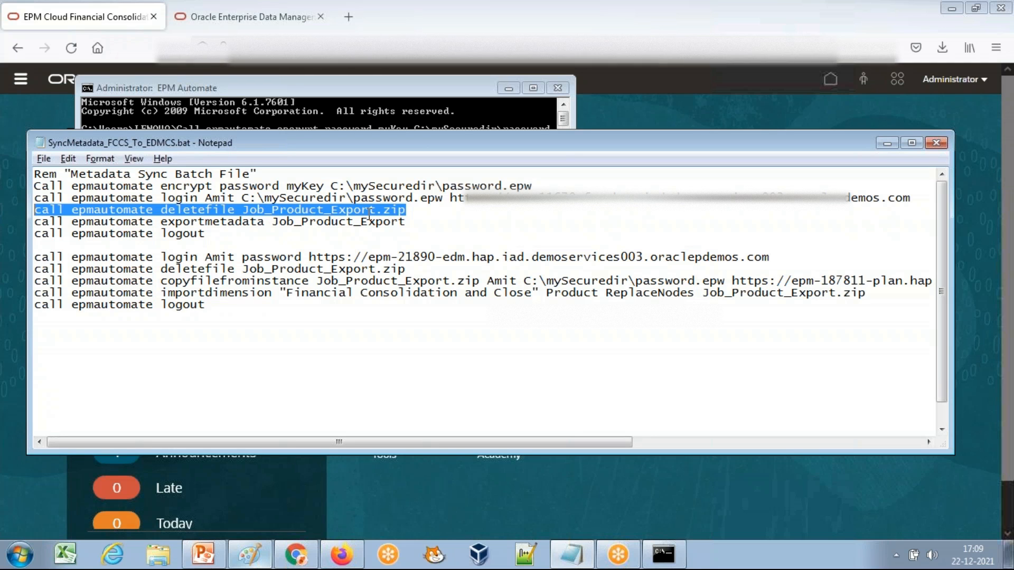
Step: Return to EPM Cloud Financial Consolidation and Close and look through the dimensions list in the application overview
click(649, 123)
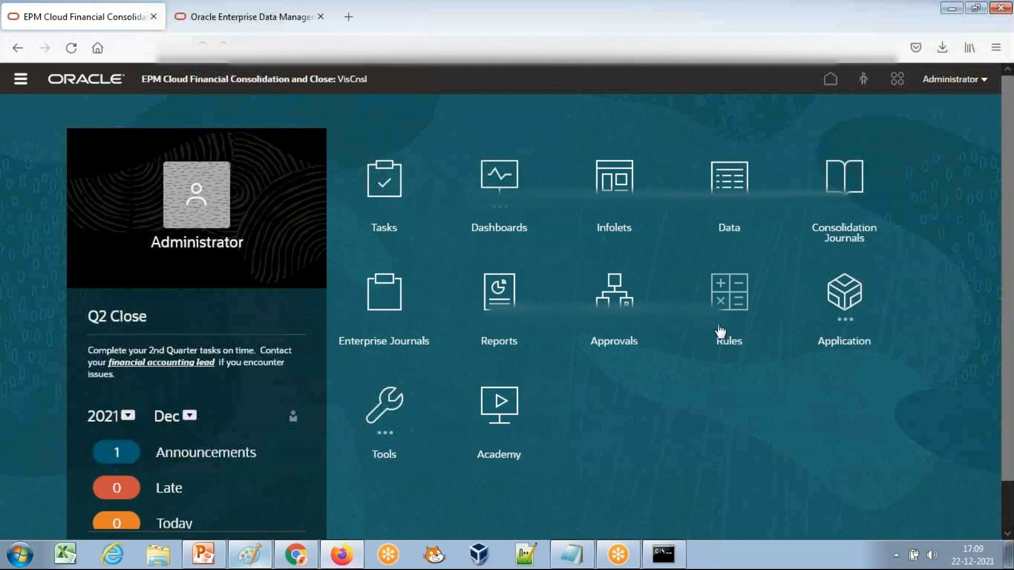
click(832, 342)
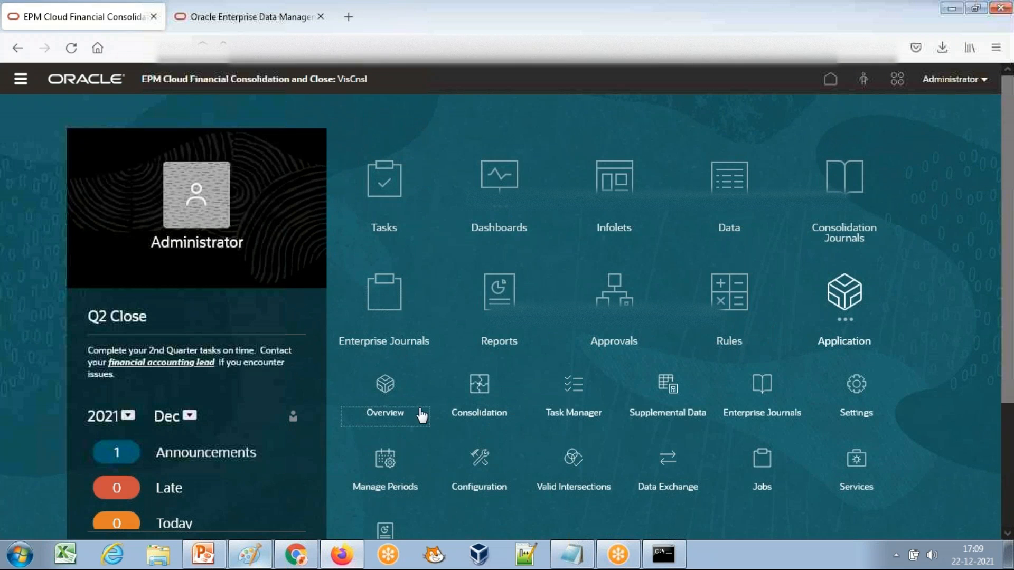
click(387, 416)
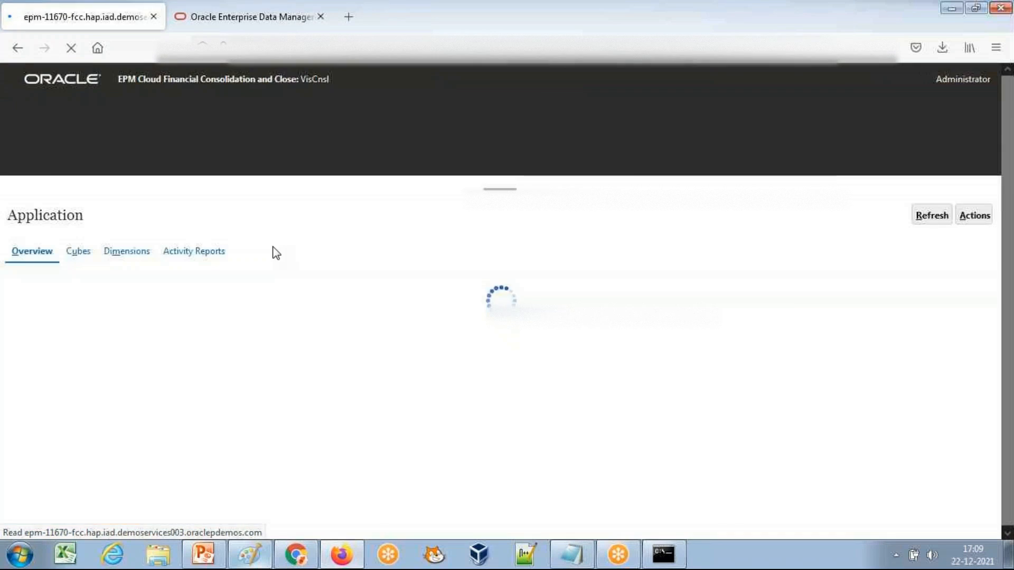
click(132, 253)
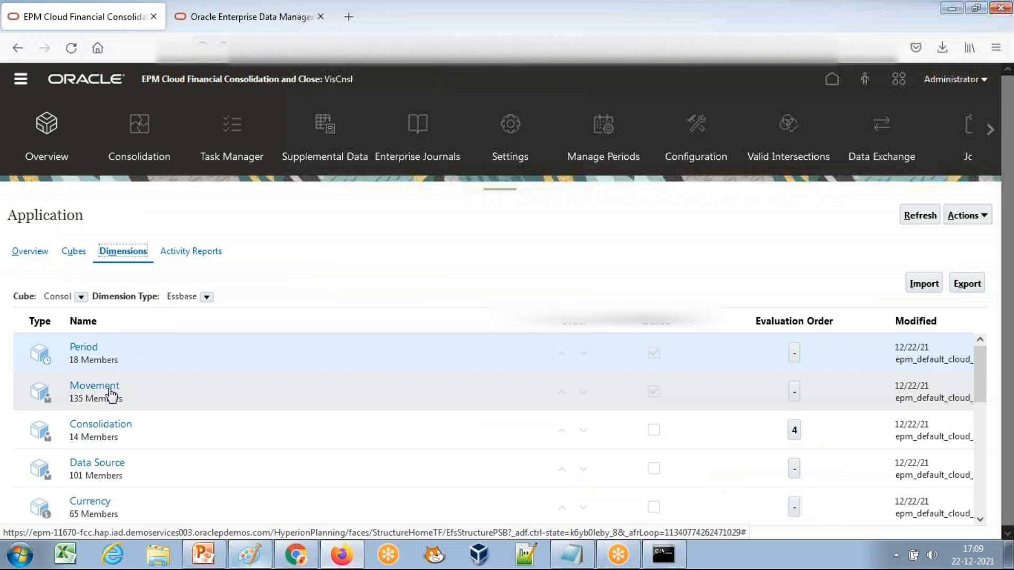
scroll(182, 373, down, 3)
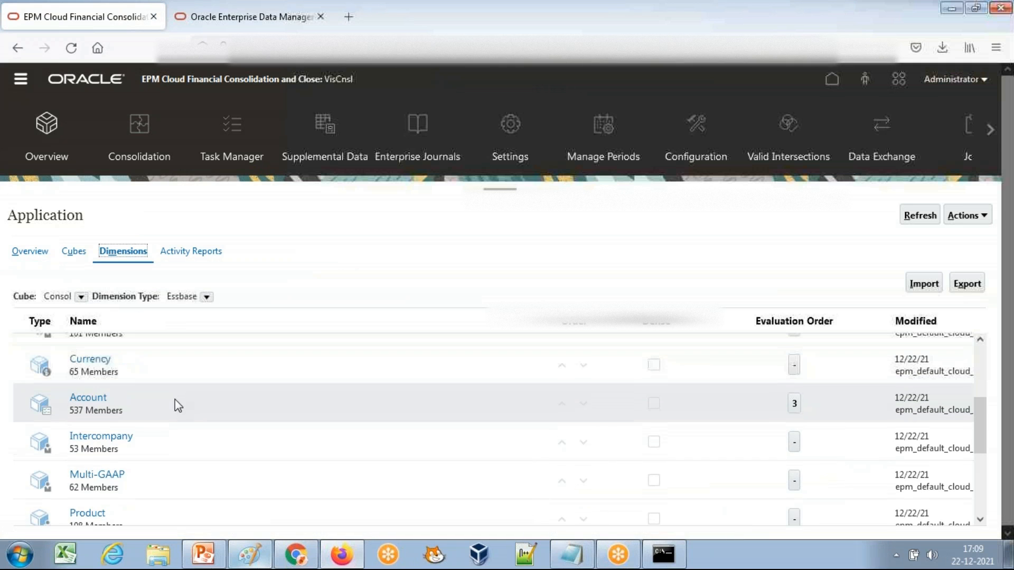
Step: Open the application's metadata export jobs, copy the job name Job_Product_Export, and compare it with the batch script
click(969, 286)
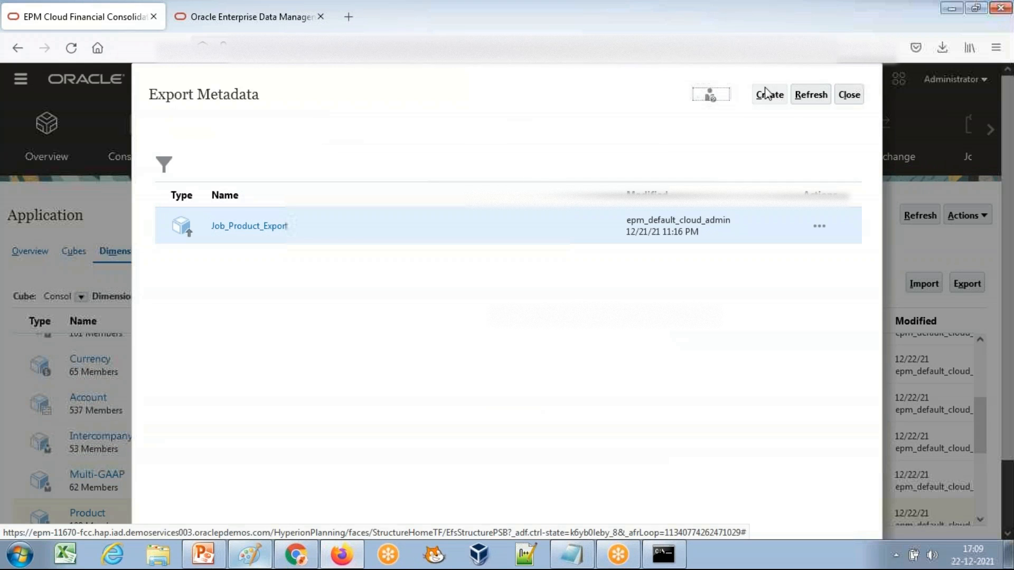
click(775, 95)
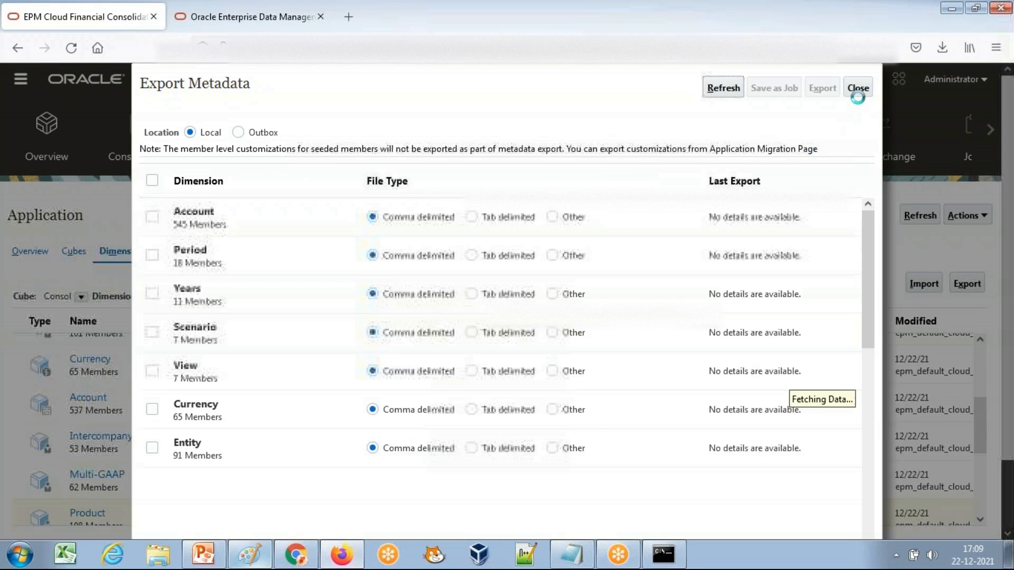
click(856, 88)
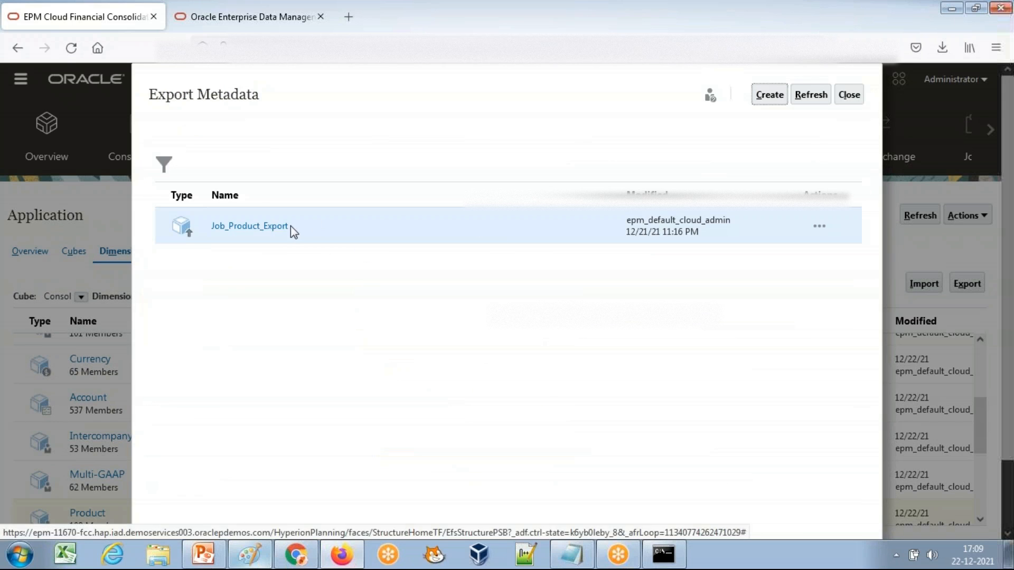
drag(296, 226, 209, 226)
key(ctrl+c)
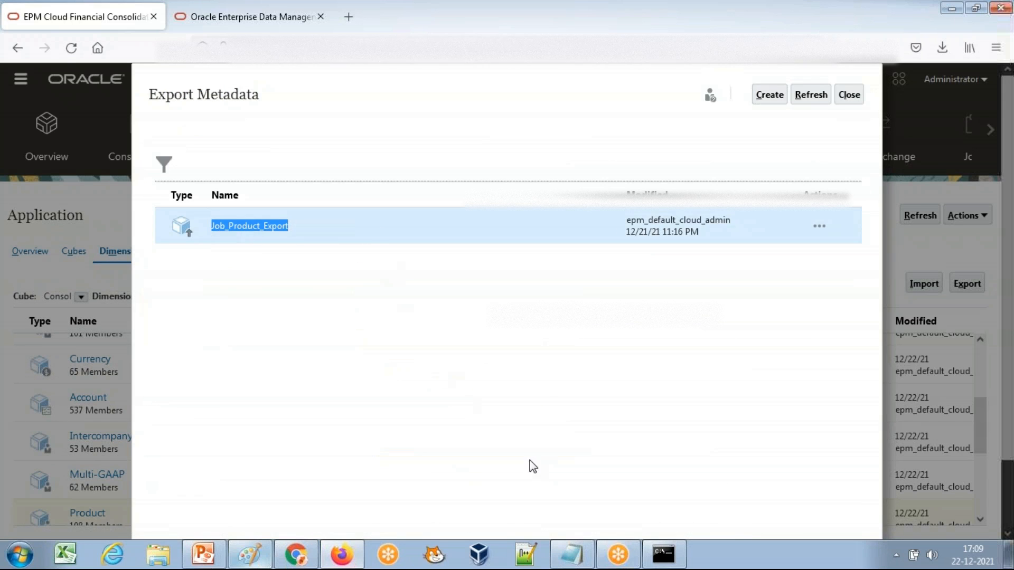
click(582, 547)
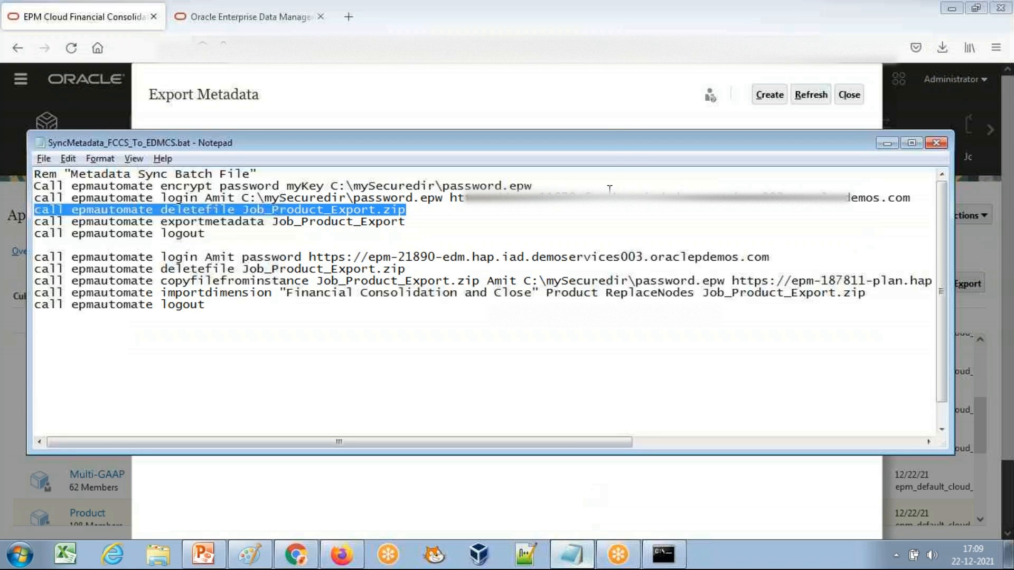
click(610, 113)
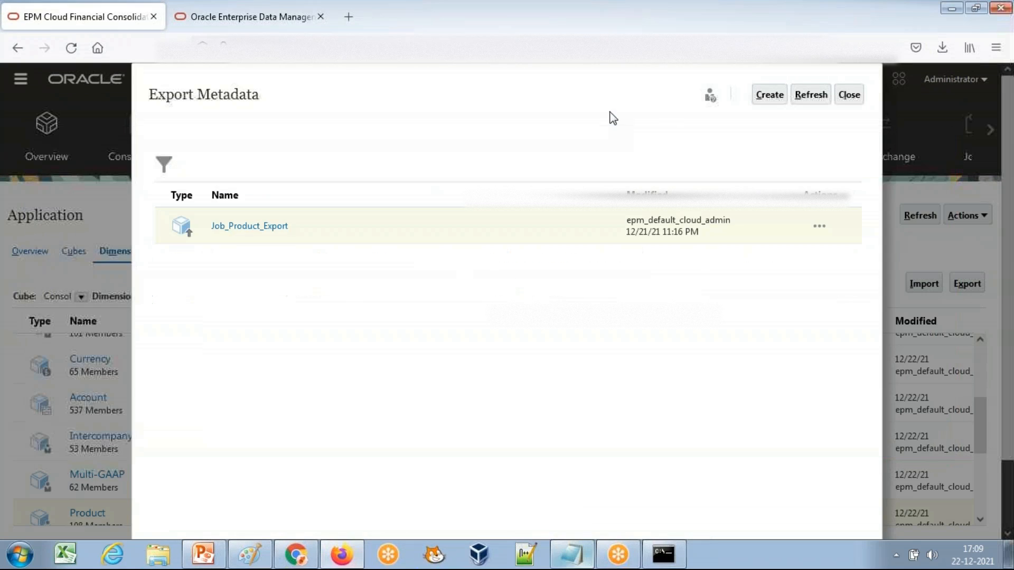
Step: Delete the existing Job_Product_Export metadata export job and confirm the deletion
click(819, 226)
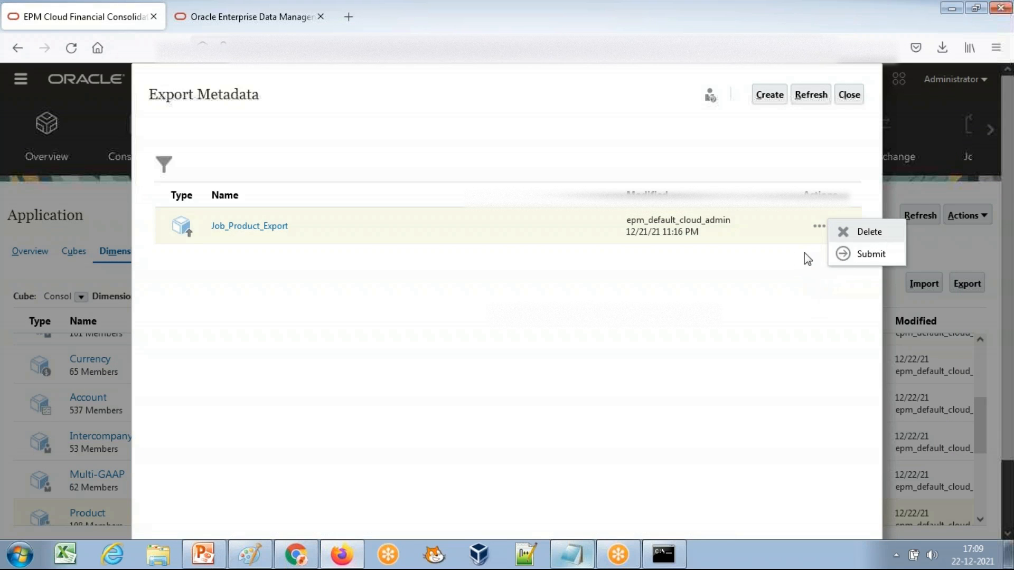
click(873, 241)
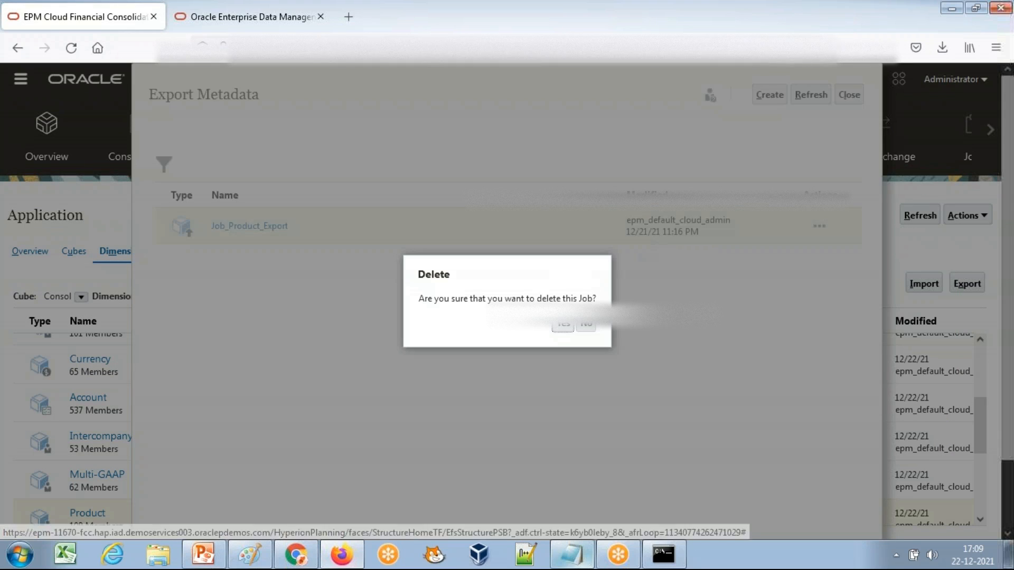
click(564, 326)
Step: Create a new metadata export with Outbox as the location and the Product dimension selected
click(767, 95)
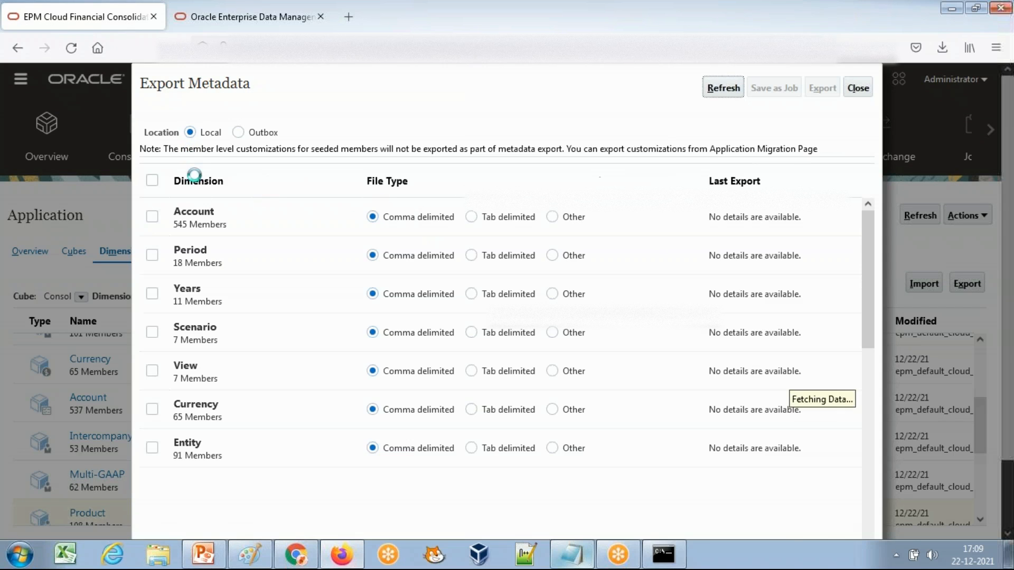
click(244, 133)
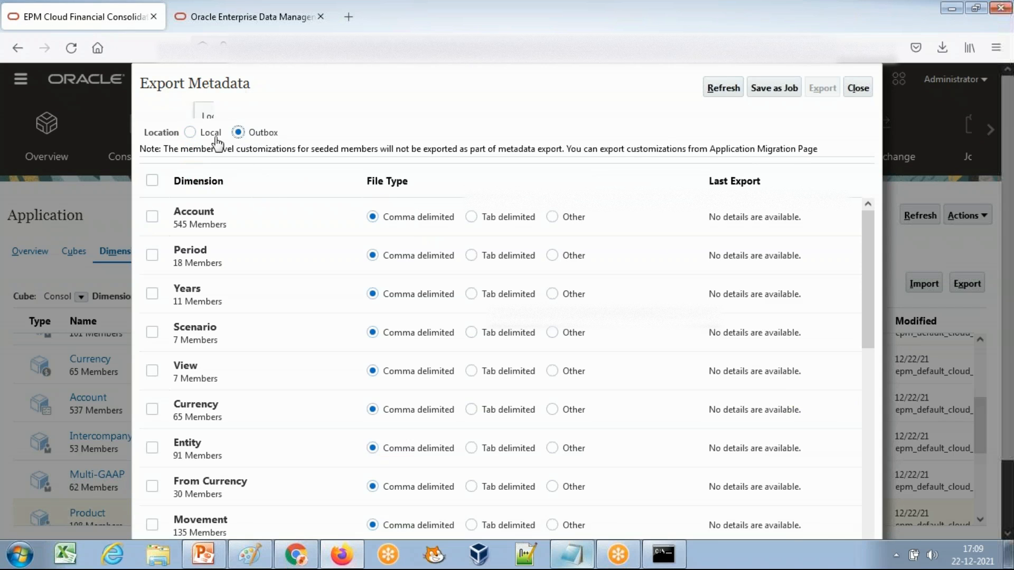
scroll(177, 416, down, 2)
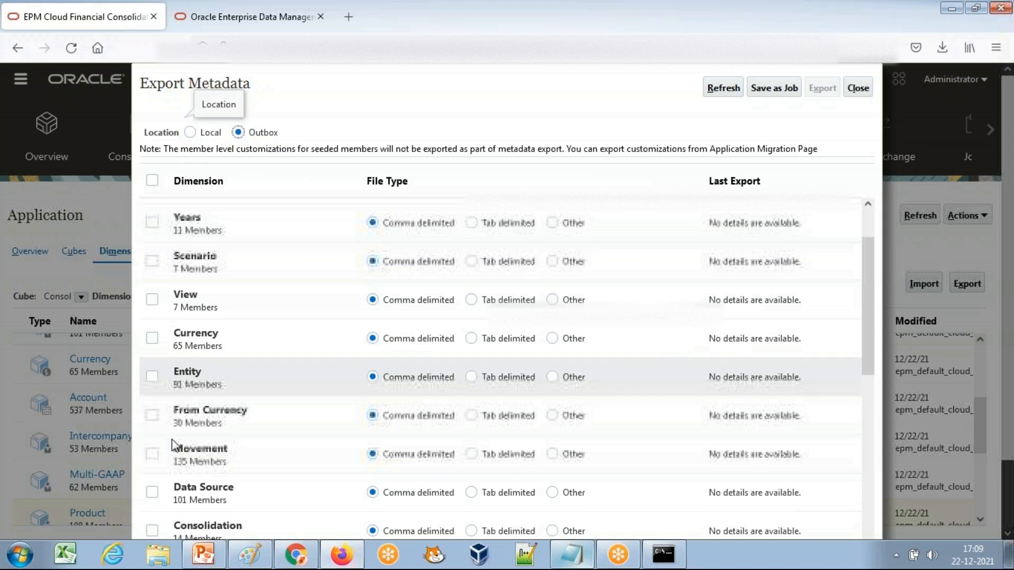
scroll(158, 375, down, 5)
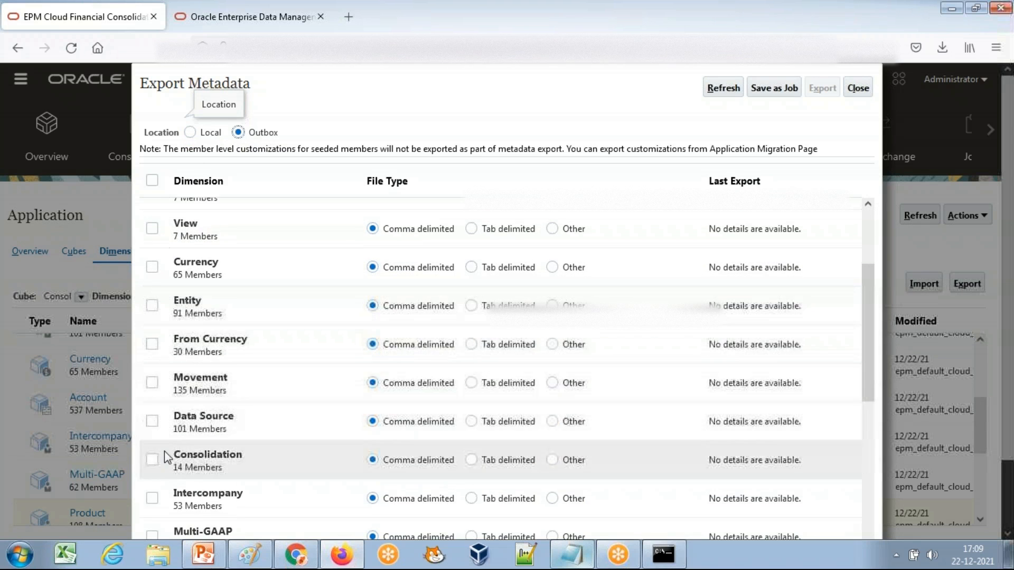
click(152, 438)
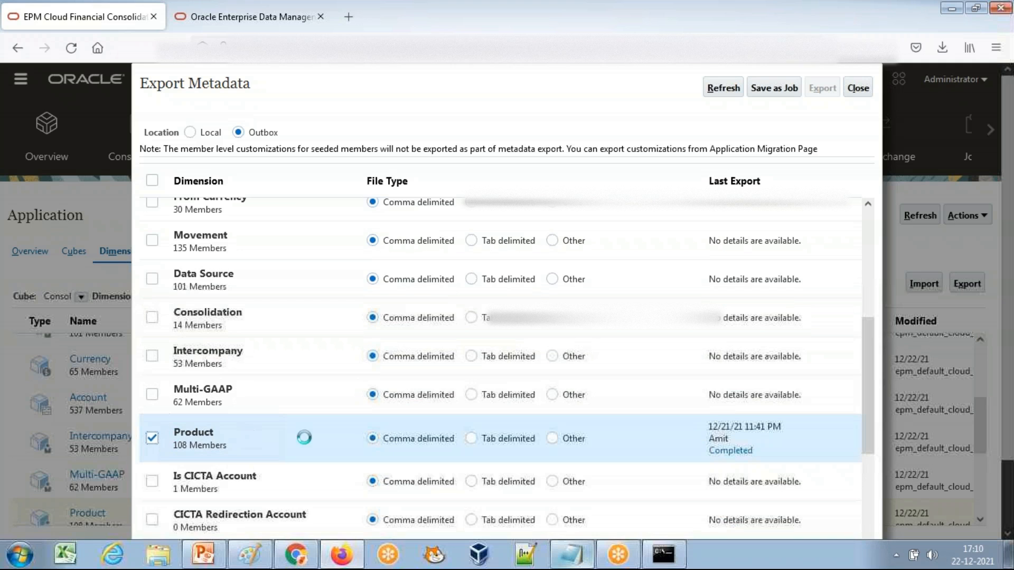
Step: Save the Product metadata export as a job named Job_Product_Export and return to the export jobs list
click(774, 88)
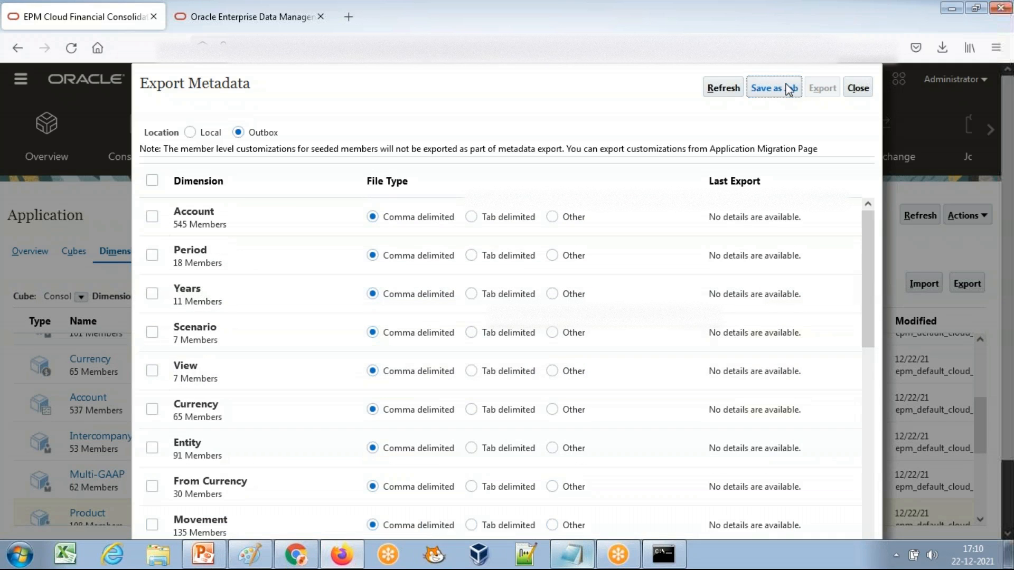
click(409, 296)
key(ctrl+v)
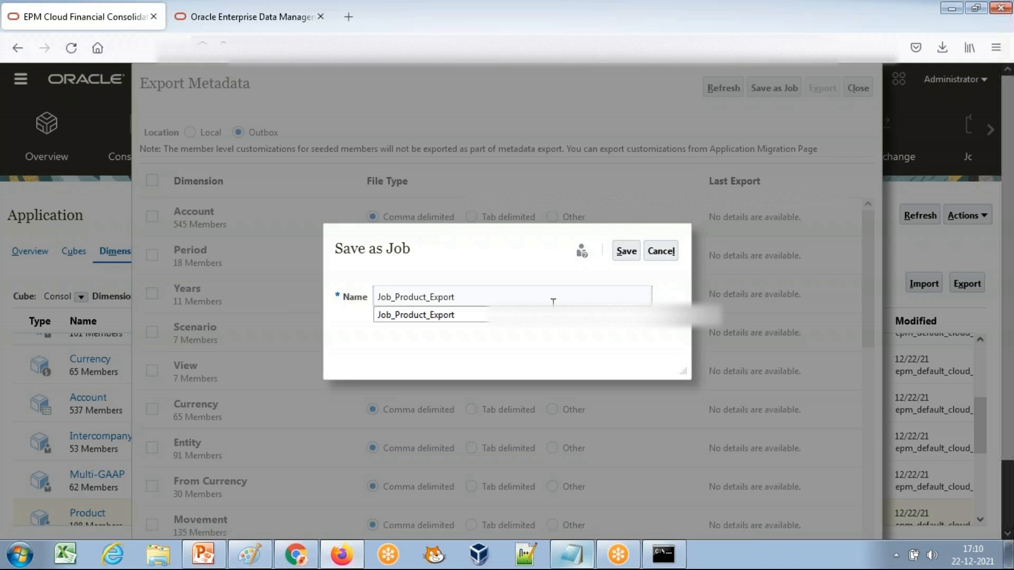
click(625, 253)
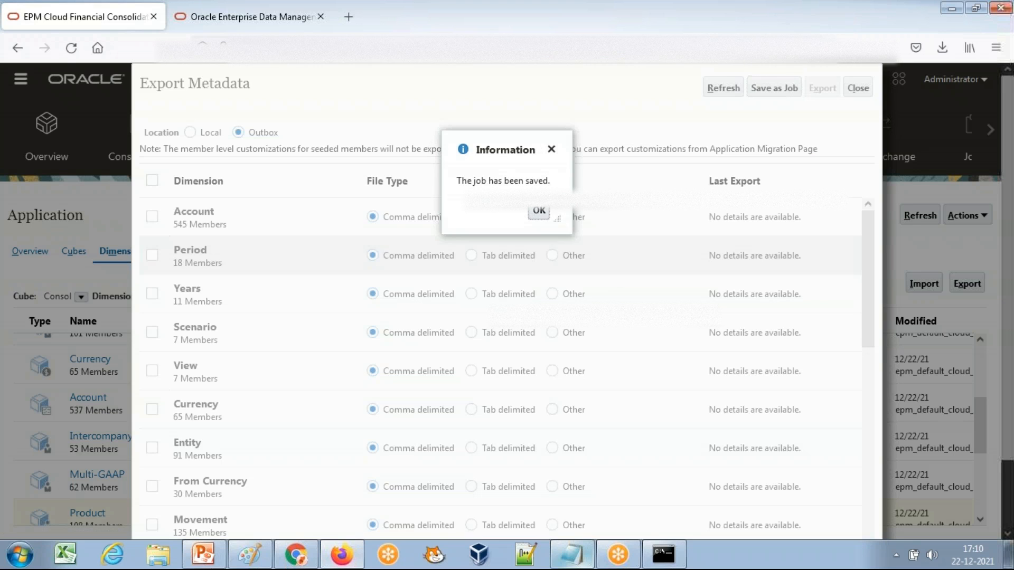
click(540, 212)
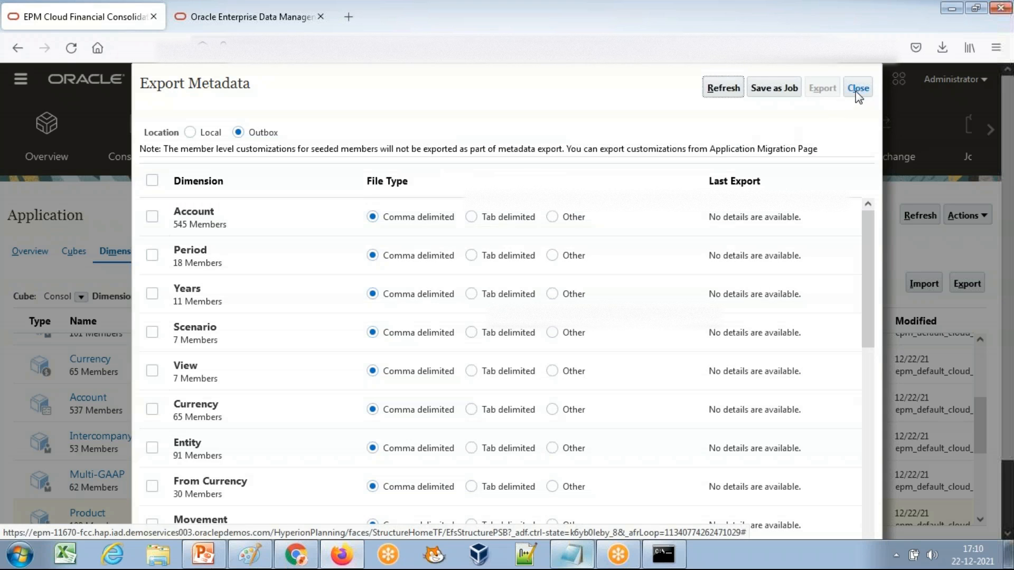
click(858, 89)
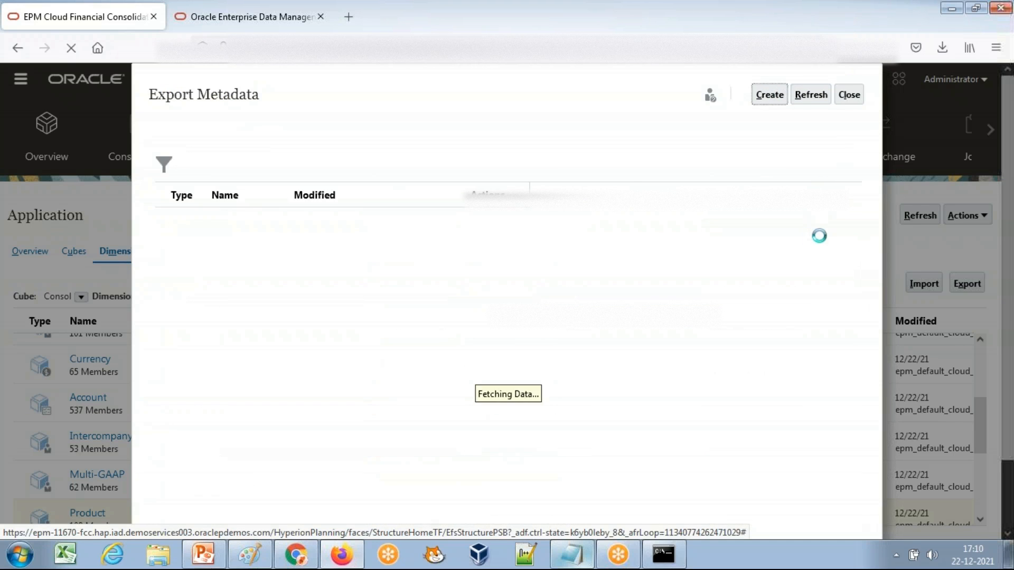
Step: Submit the Job_Product_Export job and check its status in the recent job activity
click(819, 226)
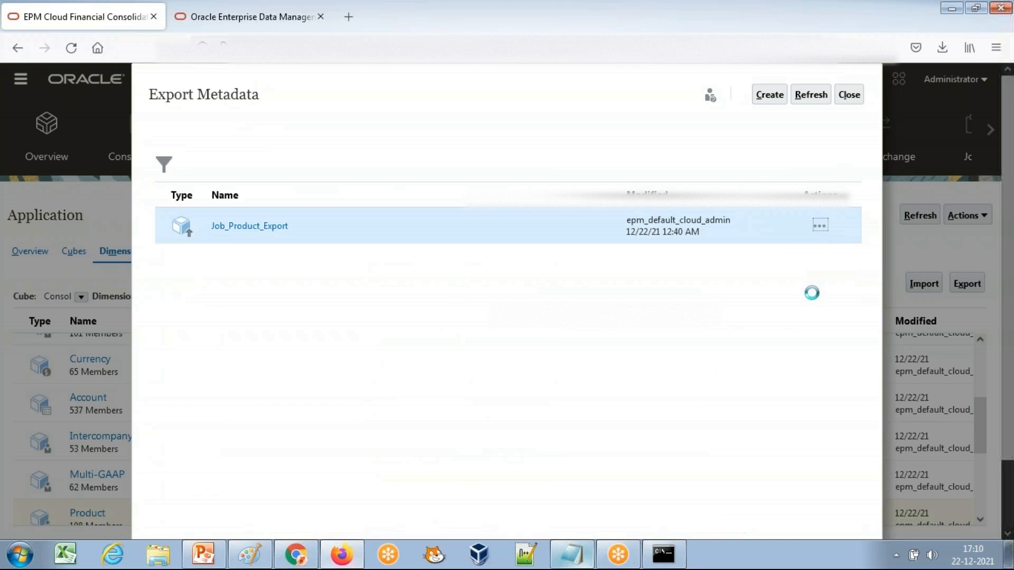
click(842, 253)
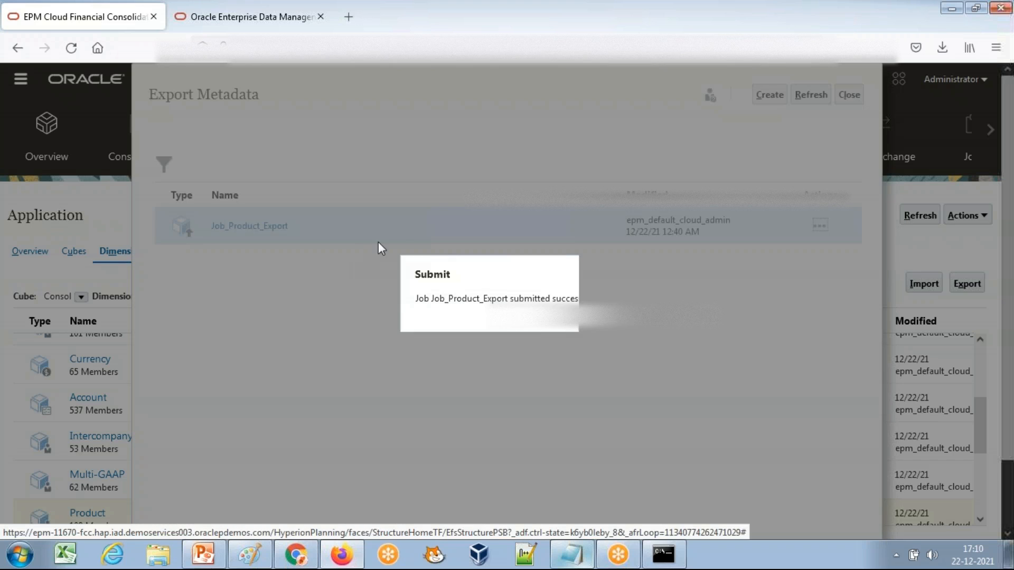
click(589, 326)
click(848, 95)
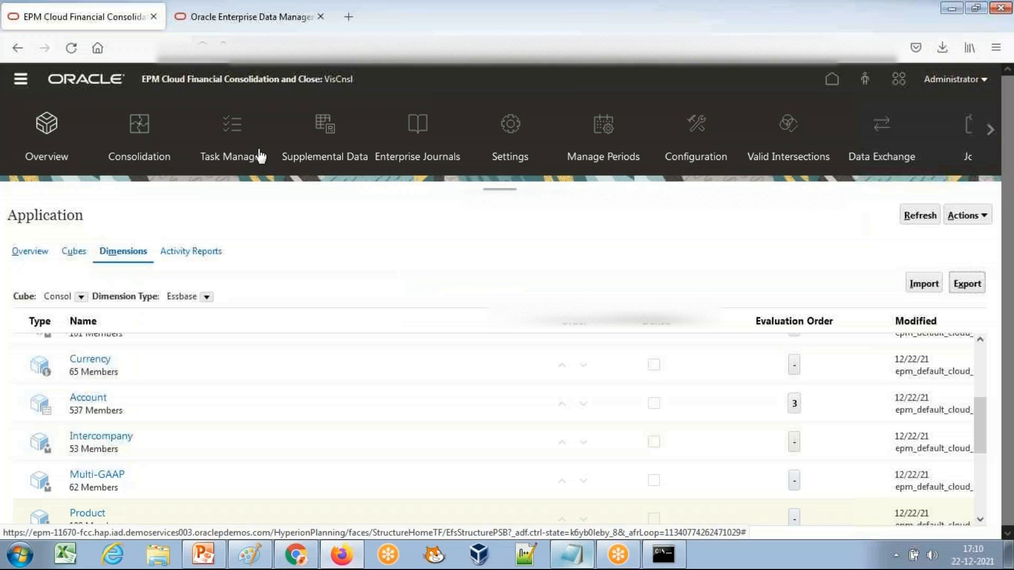
click(968, 139)
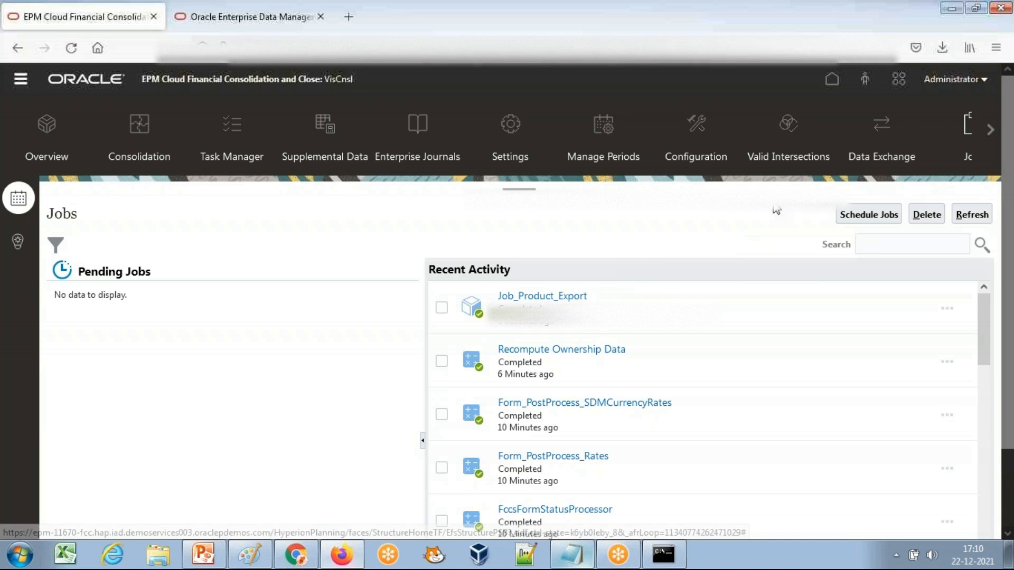
Step: Open the Inbox/Outbox Explorer from the application overview, sort files by last modified with newest first, and highlight Job_Product_Export.zip
click(42, 161)
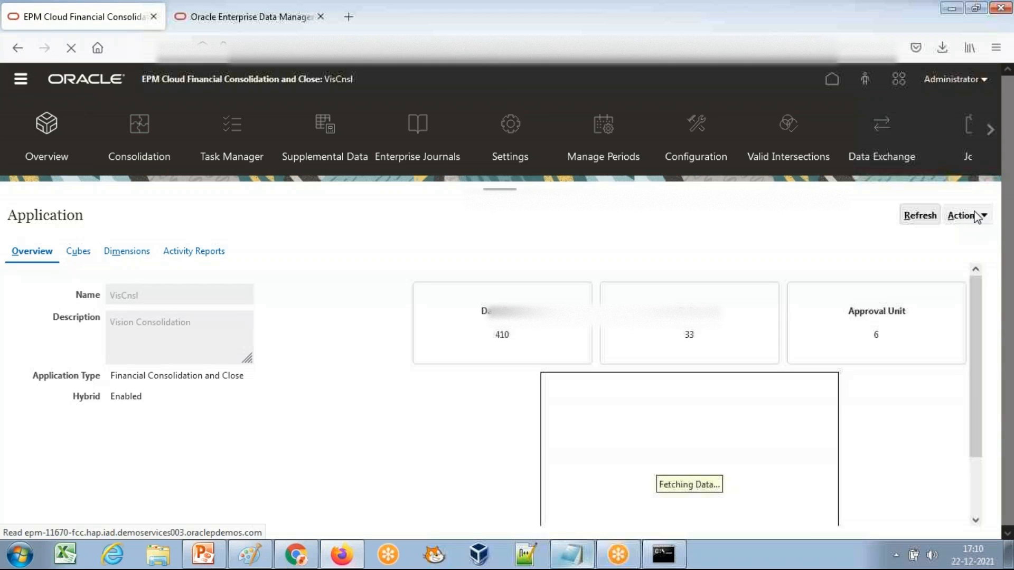
click(984, 223)
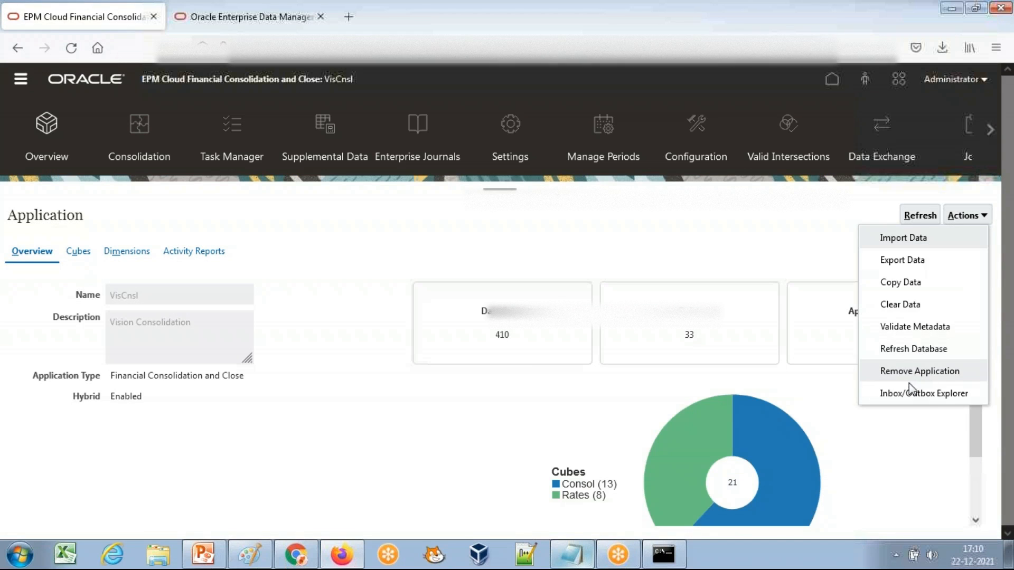
click(912, 391)
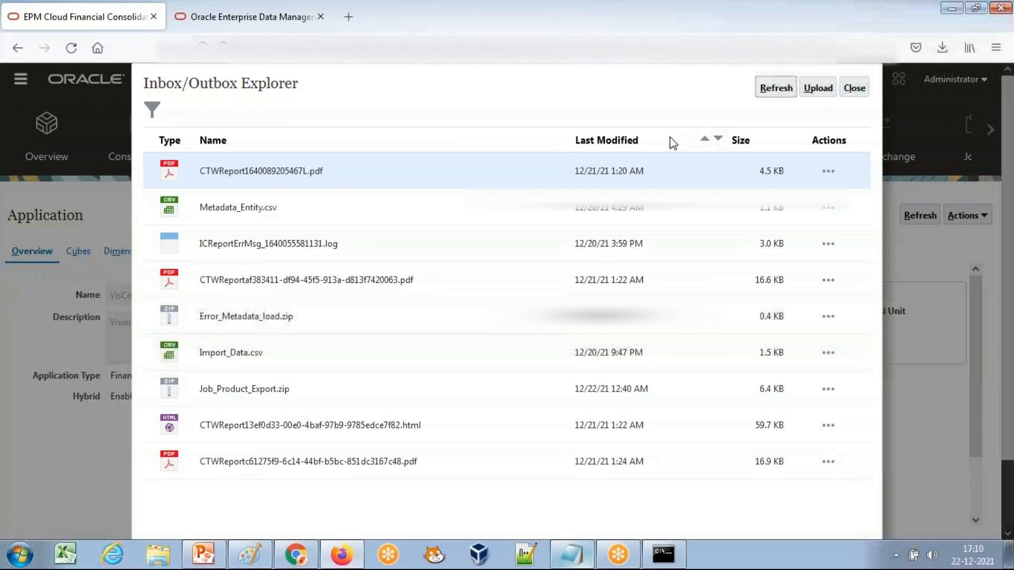
click(705, 140)
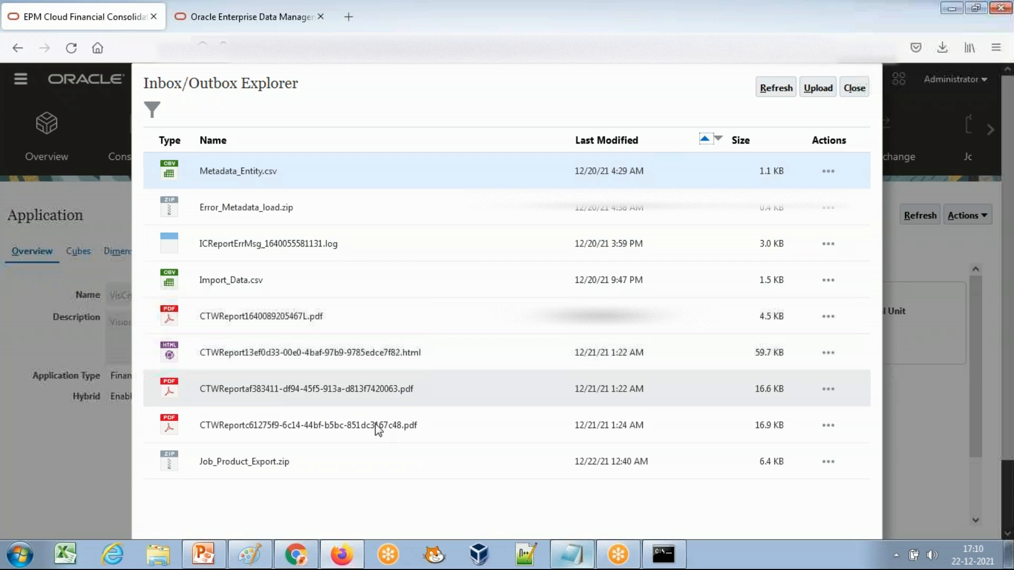
click(718, 138)
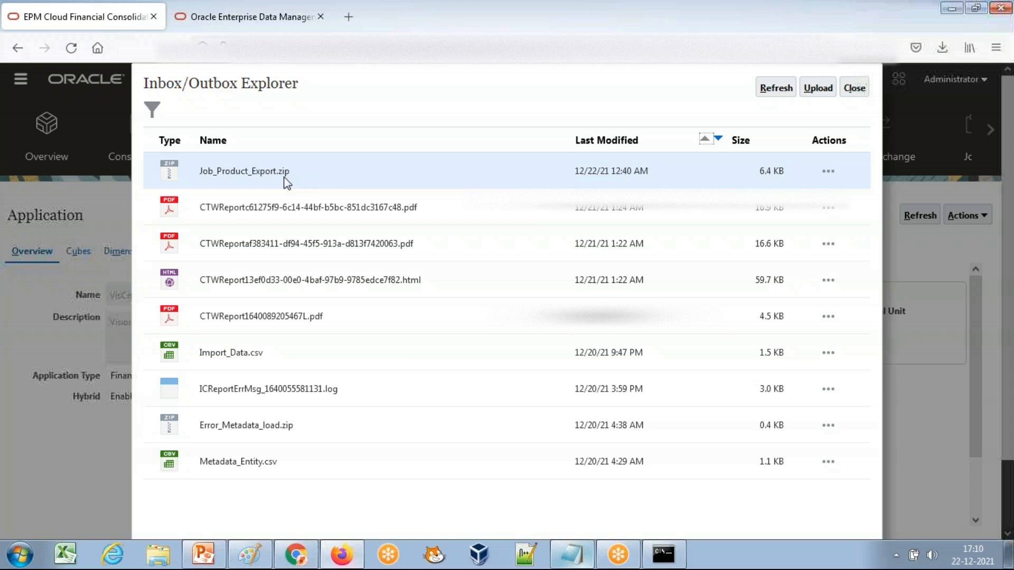
drag(291, 176, 202, 174)
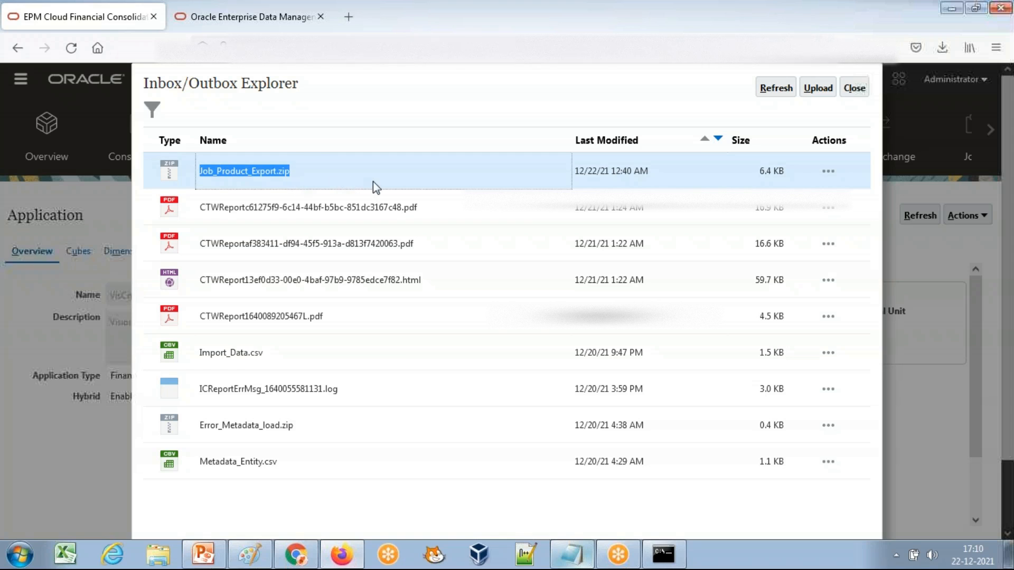
Step: Switch to Command Prompt and list the instance's files with the command epmautomate listfiles
click(663, 554)
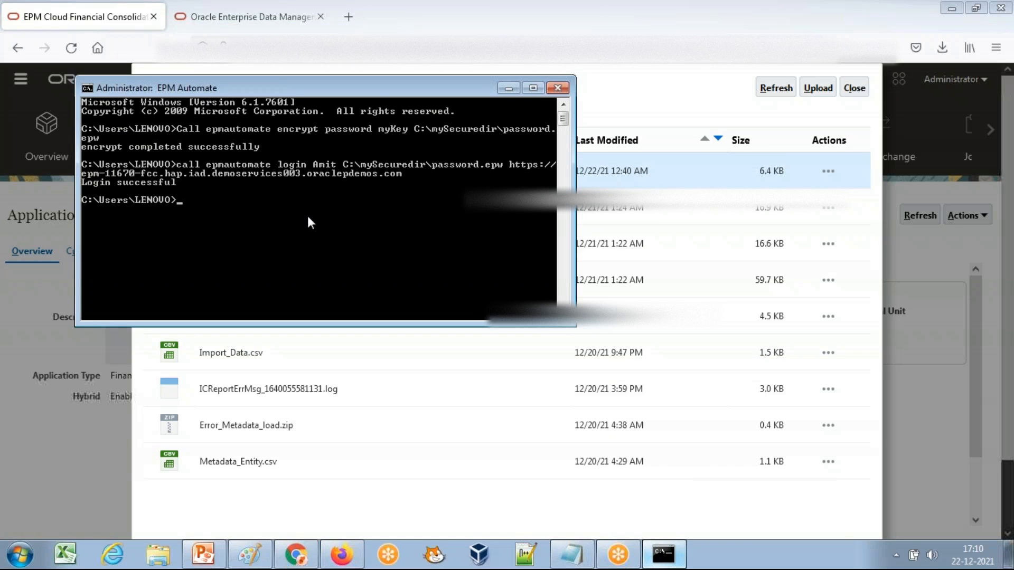
text(epmautomate listfiles)
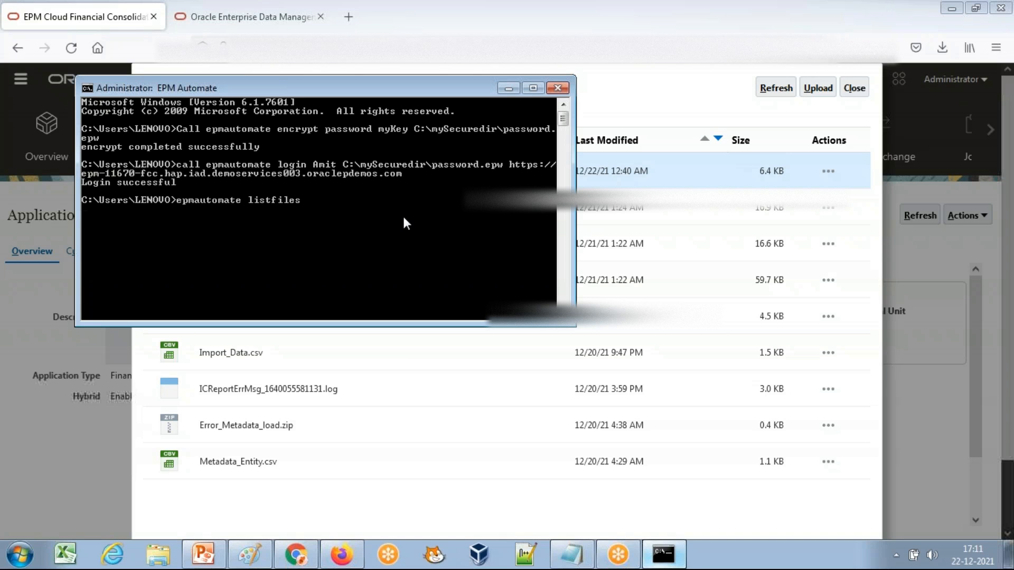
key(Return)
Step: Delete the exported zip from the Financial Consolidation and Close instance with the command epmautomate deletefile Job_Product_Export.zip
text(empautomate deletefile Job_Product_Export.zip)
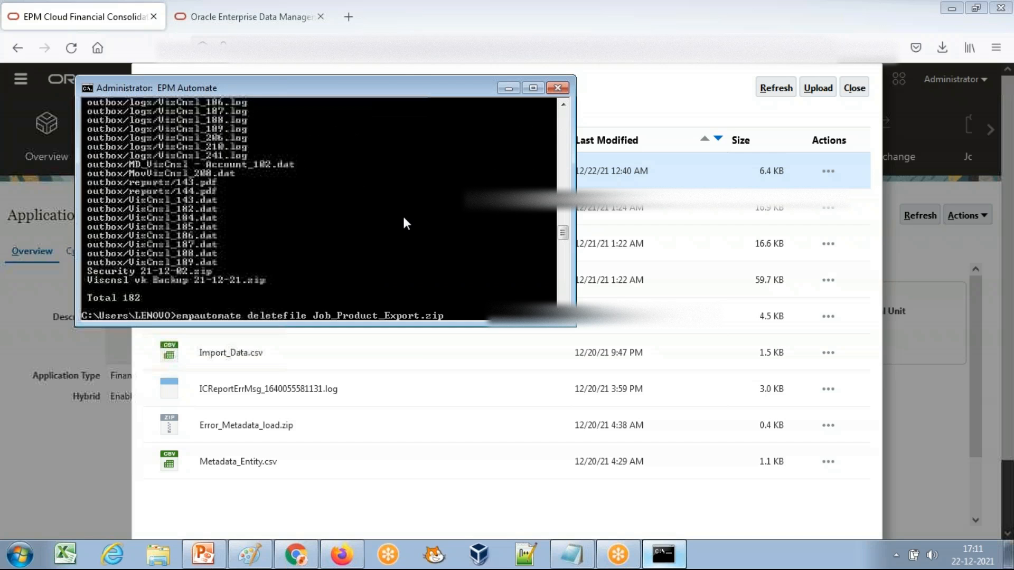
key(Return)
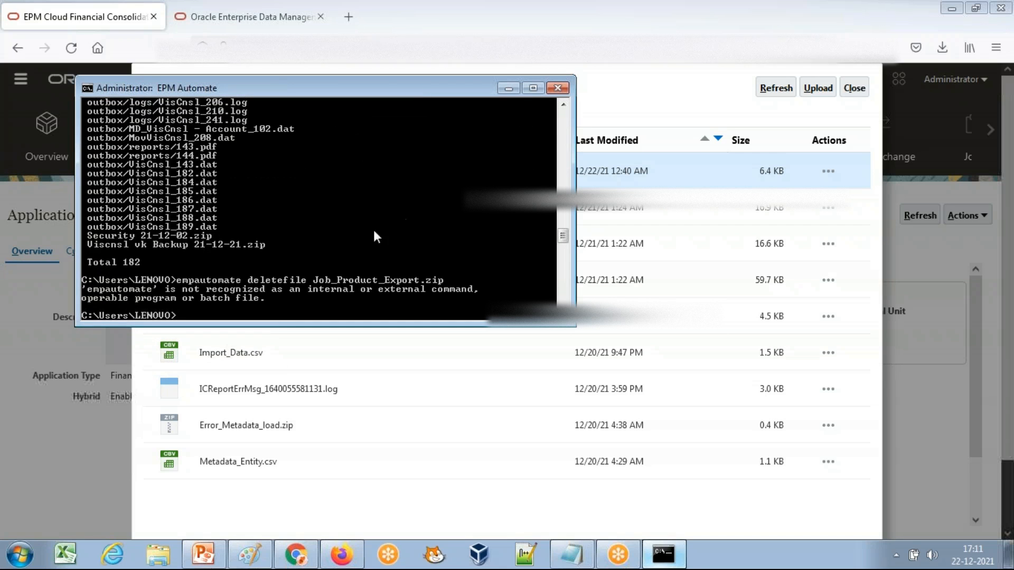
key(Up)
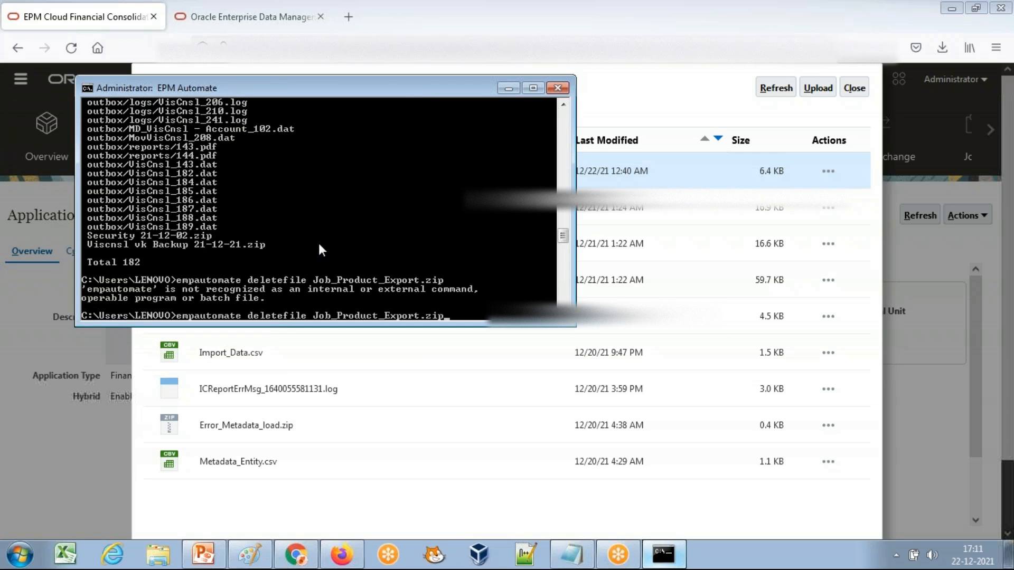
key(Left)
key(Left)
key(Left)
key(Left)
key(Left)
key(Left)
key(Left)
key(Left)
key(Left)
key(Left)
key(Left)
key(Left)
key(Left)
key(Left)
key(Left)
key(Left)
key(Left)
key(Left)
key(Left)
key(Left)
key(BackSpace)
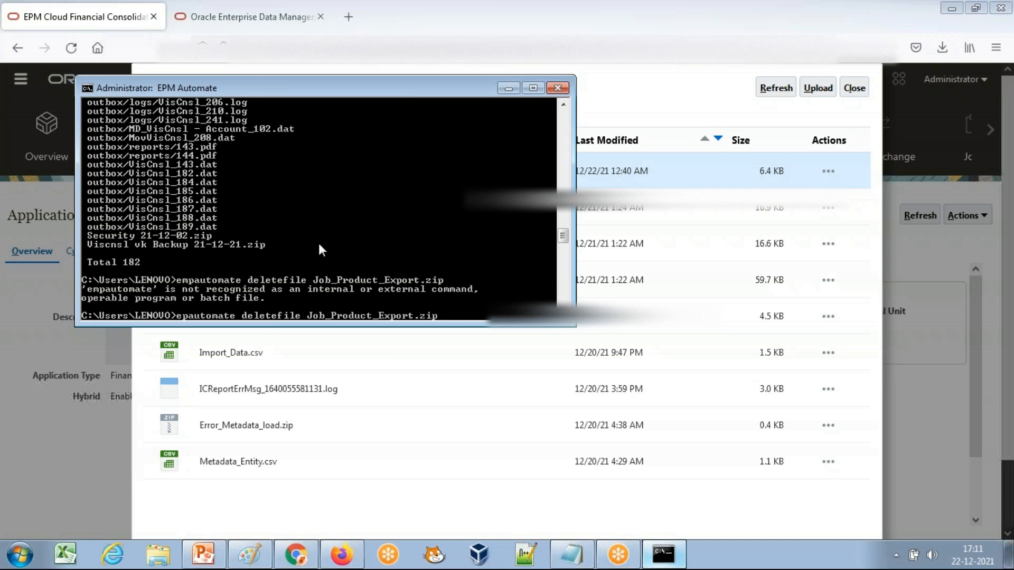
text(m)
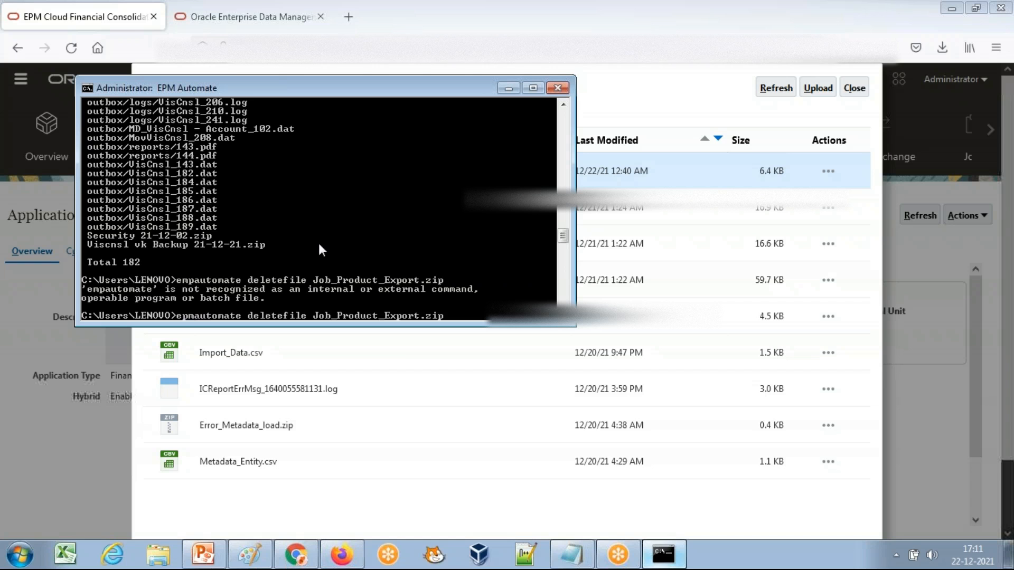
key(Return)
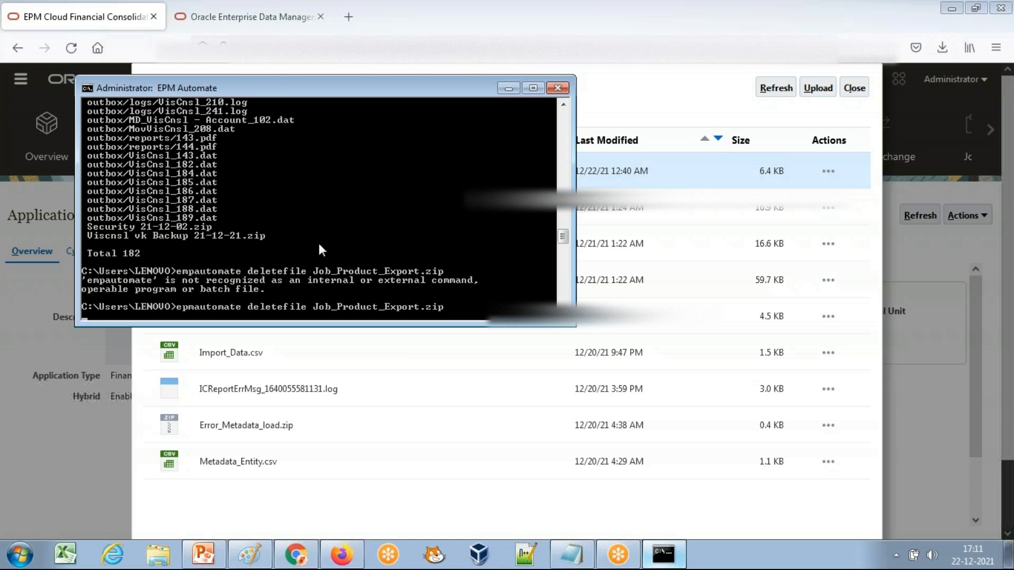
Step: Refresh the Inbox/Outbox Explorer file list in the browser to check whether Job_Product_Export.zip is still there
click(694, 114)
click(777, 90)
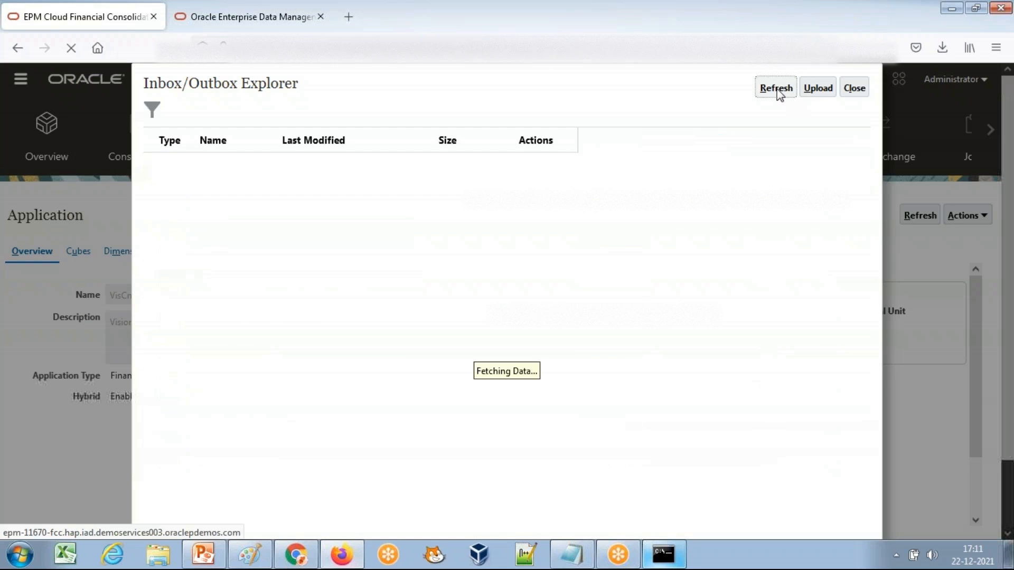
key(alt+Tab)
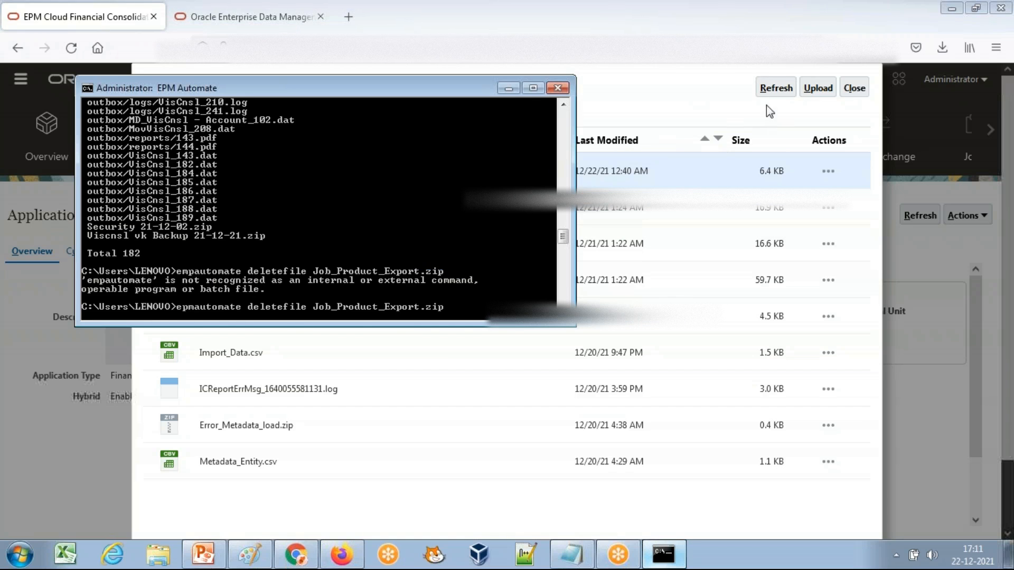
click(776, 87)
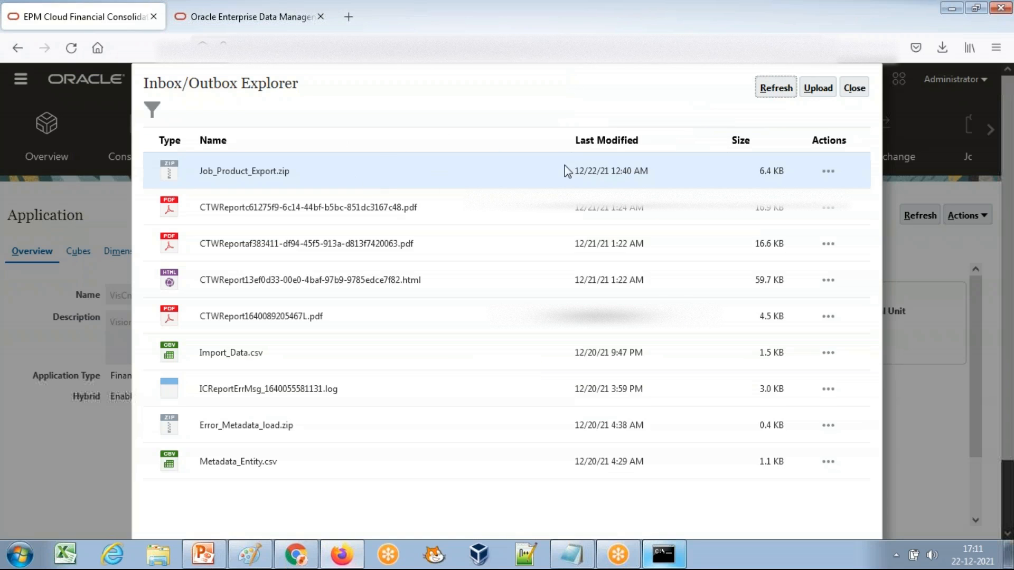
click(778, 94)
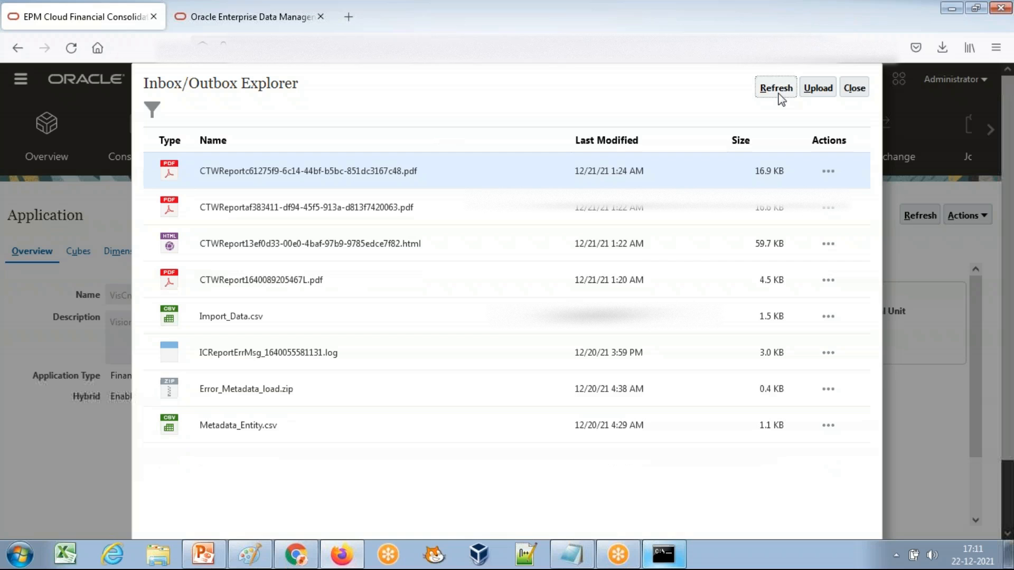
Step: Copy the exportmetadata line from SyncMetadata_FCCS_To_EDMCS.bat in Notepad and run call epmautomate exportmetadata Job_Product_Export in Command Prompt
key(alt+Tab)
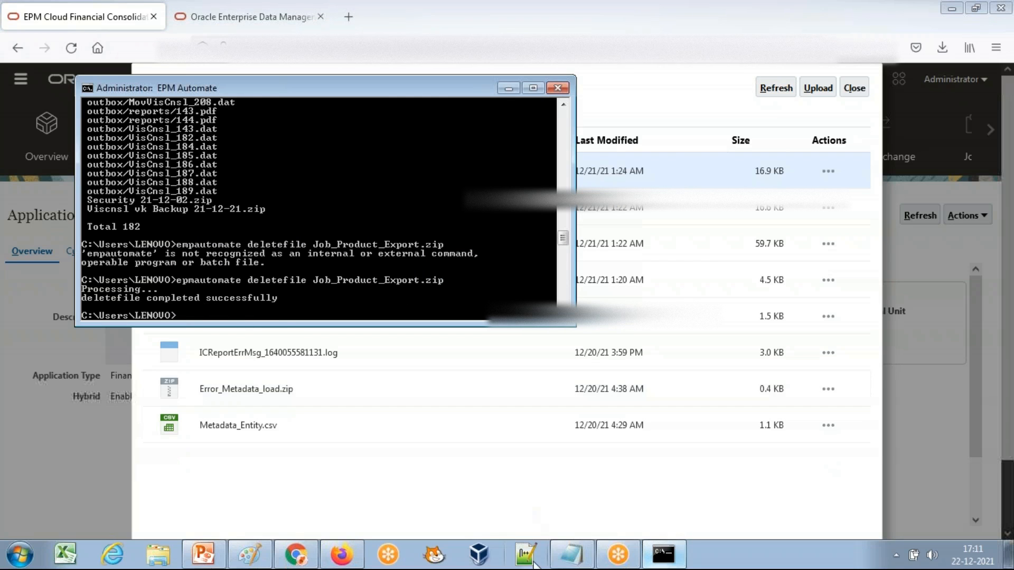
click(572, 554)
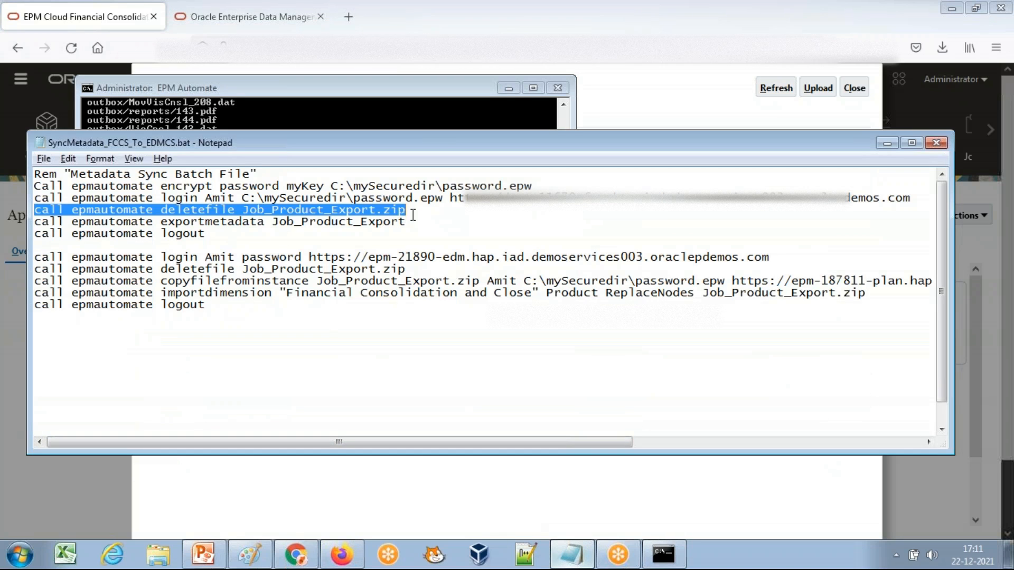
click(393, 220)
drag(407, 220, 24, 219)
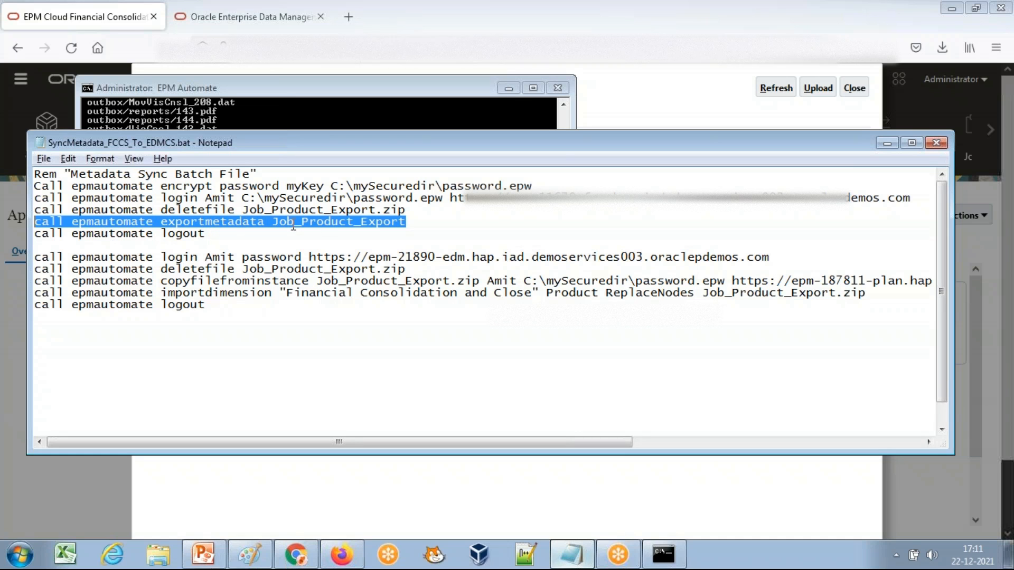
drag(407, 221, 271, 220)
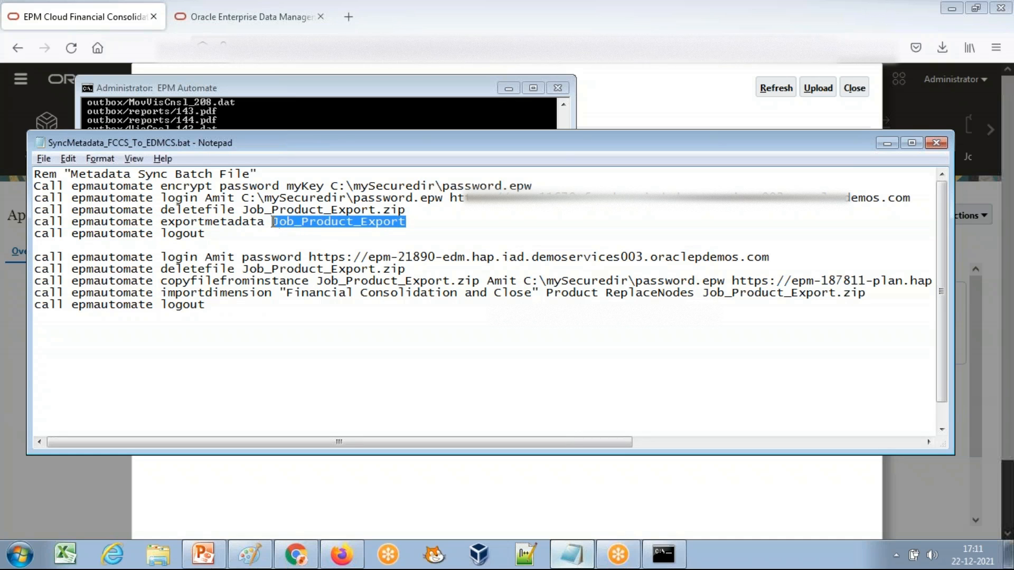
click(379, 221)
drag(406, 221, 33, 222)
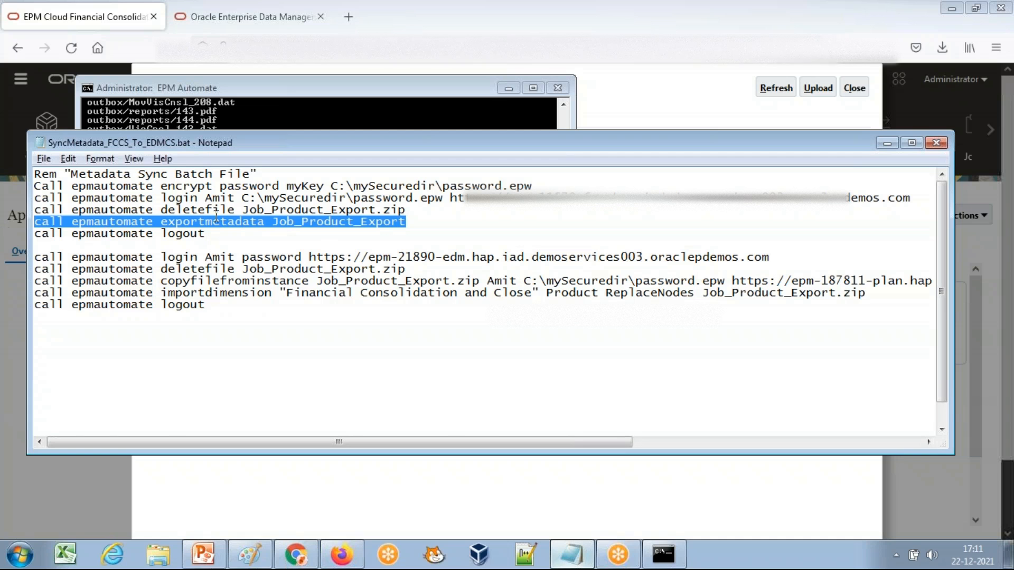
key(ctrl+c)
click(238, 120)
right_click(342, 253)
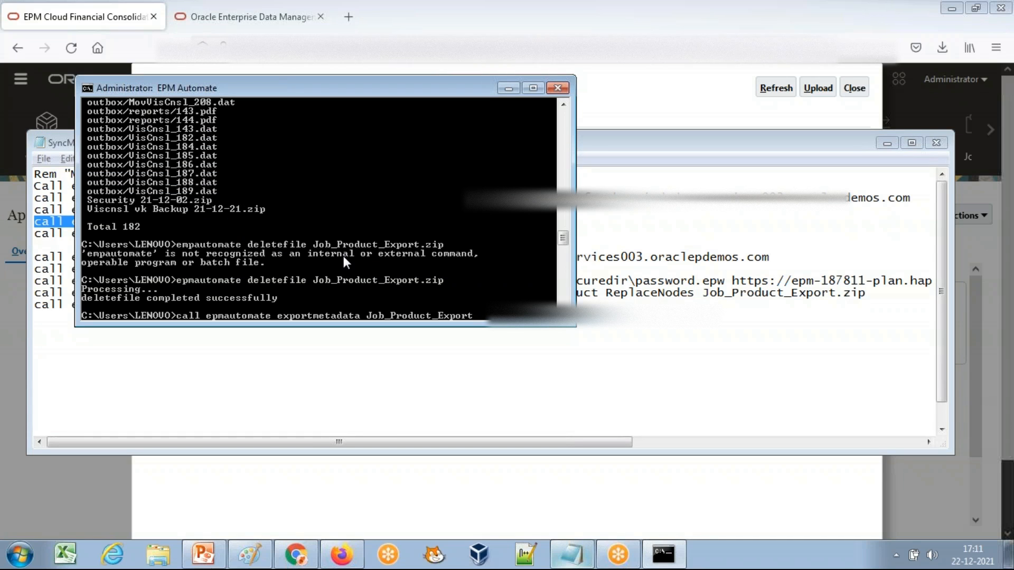
key(Return)
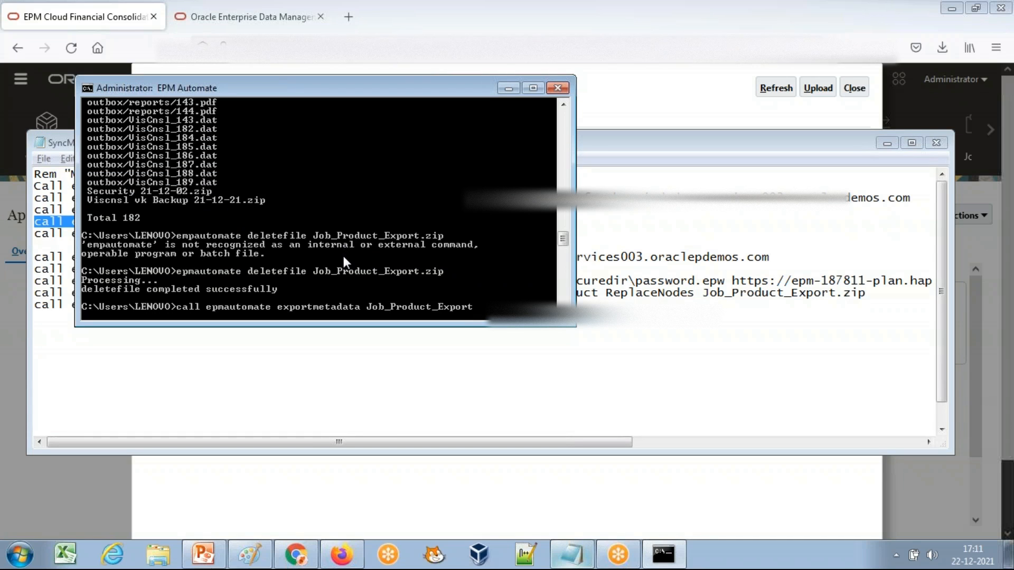
Step: Close the Inbox/Outbox Explorer, open the Jobs page and check the status of Job_Product_Export in the recent activity
click(750, 83)
click(853, 87)
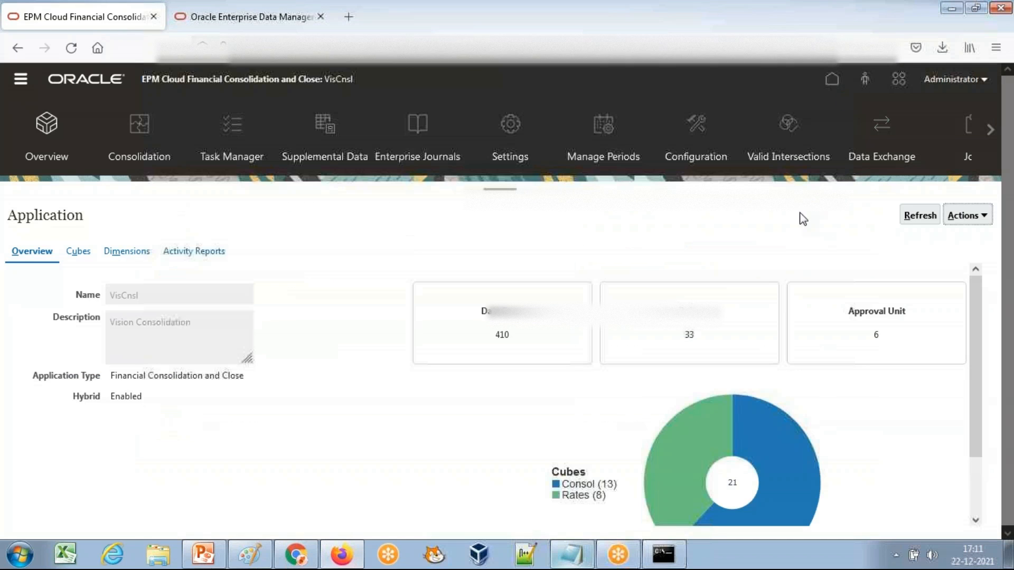
click(969, 138)
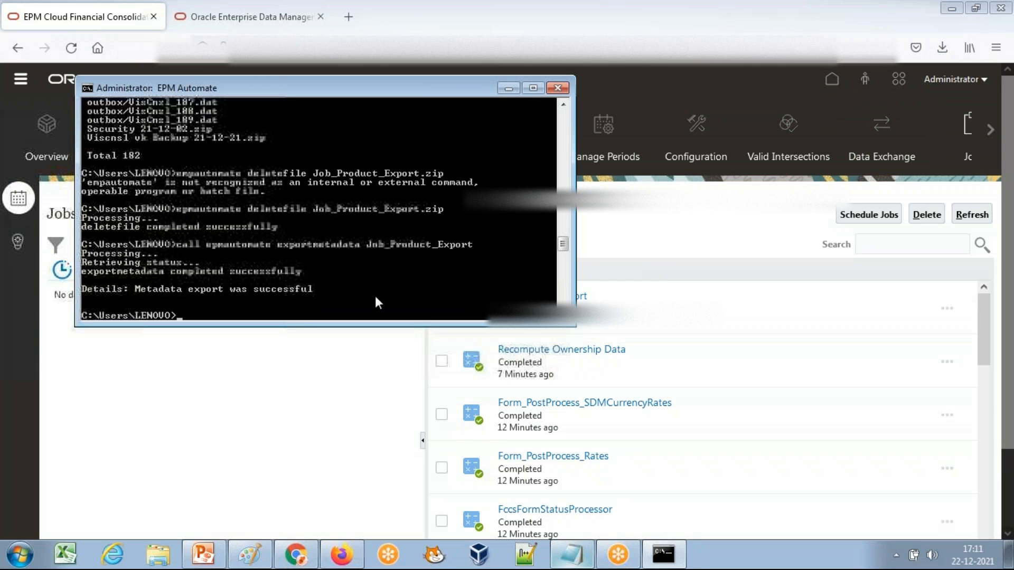
click(699, 241)
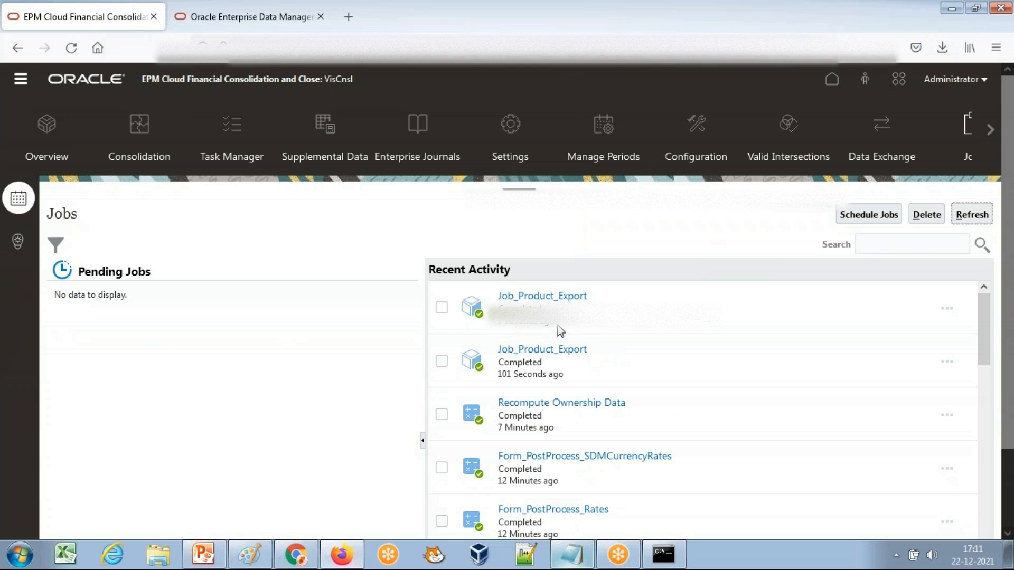
Step: Reopen the Inbox/Outbox Explorer from the application overview, sort files newest first to check for Job_Product_Export.zip, and close it
click(30, 143)
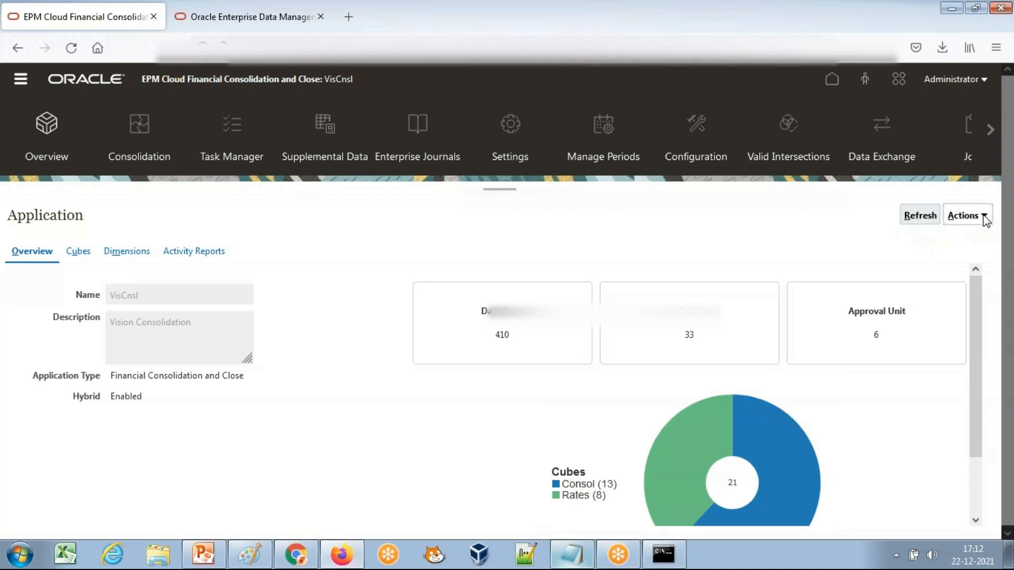
click(983, 216)
click(923, 393)
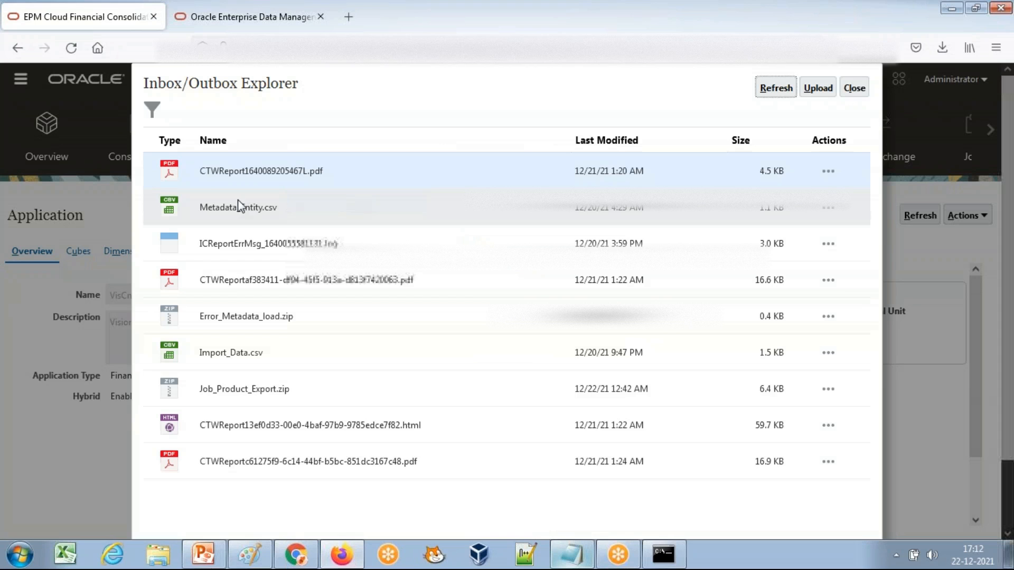
click(302, 387)
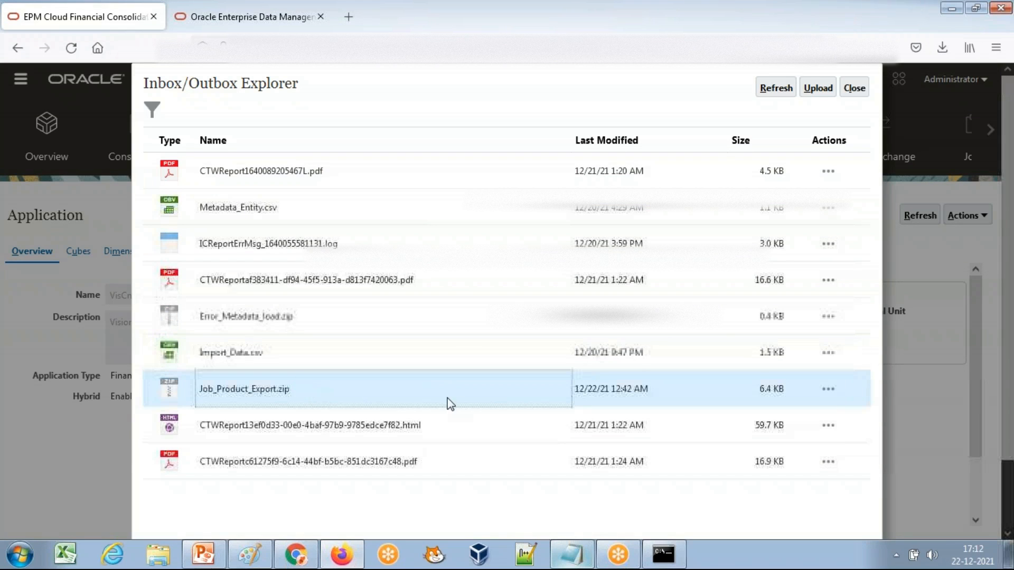
click(700, 140)
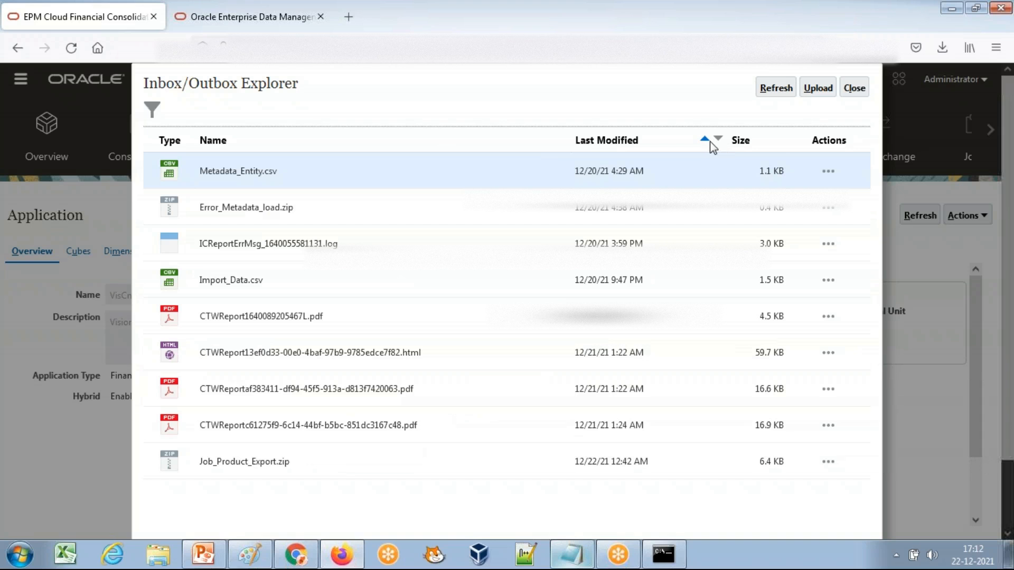
click(719, 139)
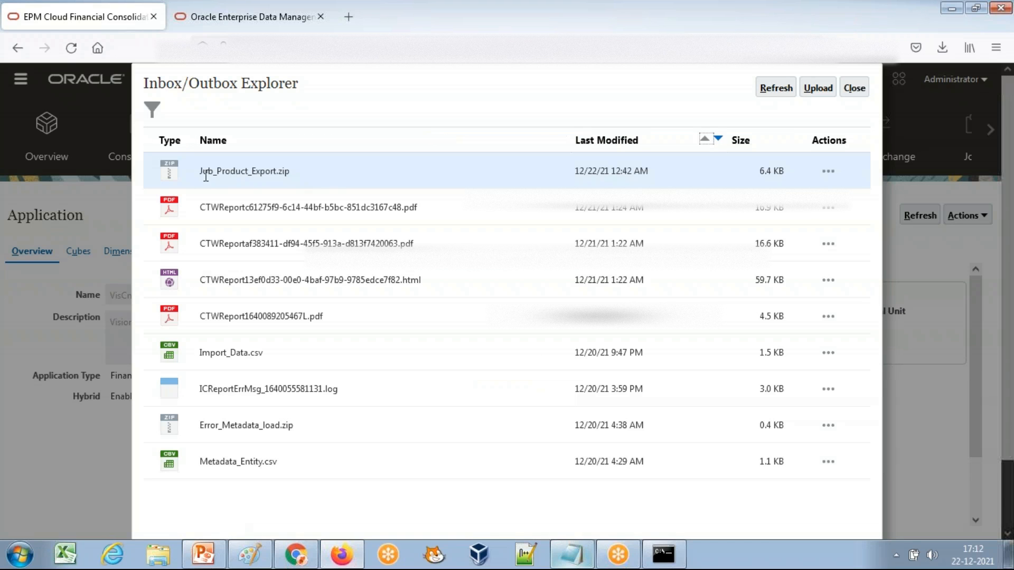
click(849, 94)
Step: Copy the first logout line from the batch script in Notepad and run call epmautomate logout in Command Prompt
key(alt+Tab)
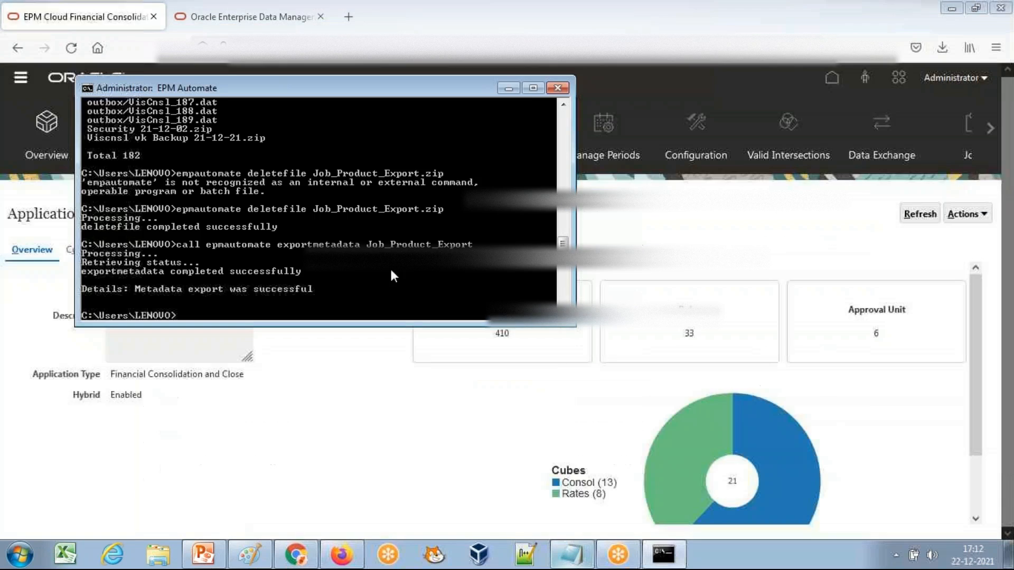
click(572, 554)
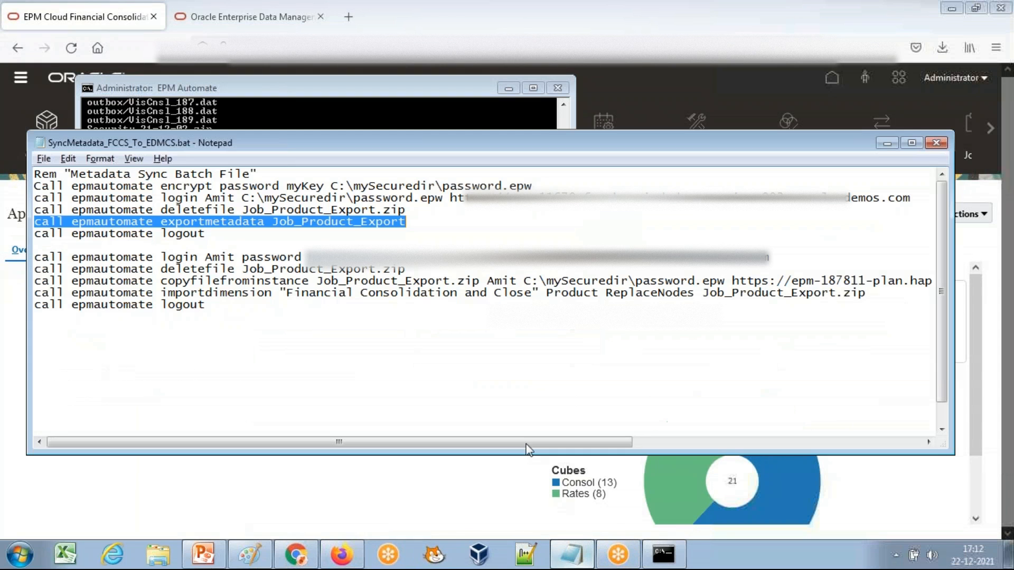
click(204, 235)
drag(204, 234, 33, 235)
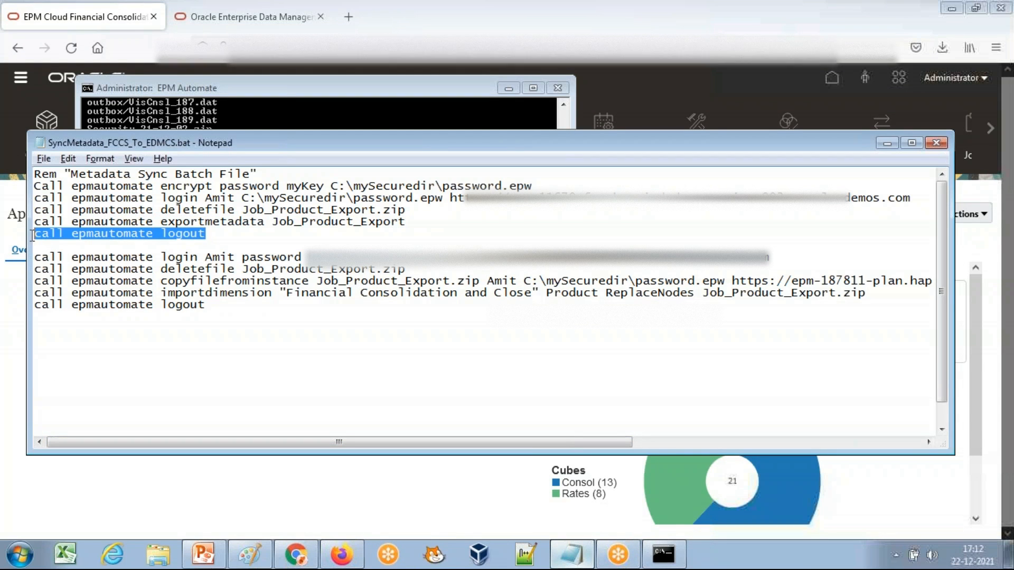
click(228, 126)
right_click(275, 226)
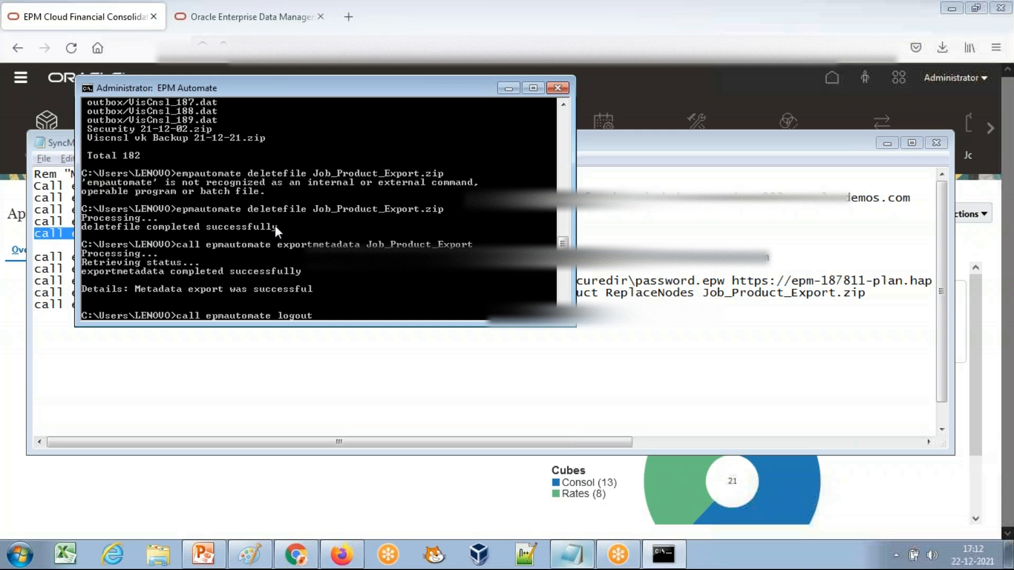
Step: Log in to the Enterprise Data Management instance by running the script's second login line with the account username and password
click(774, 268)
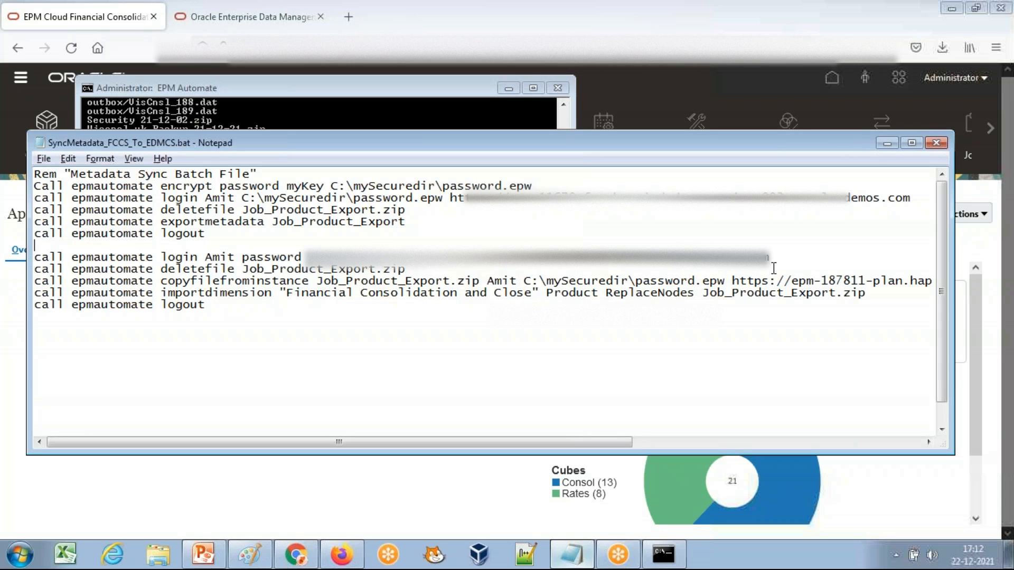
key(shift+Down)
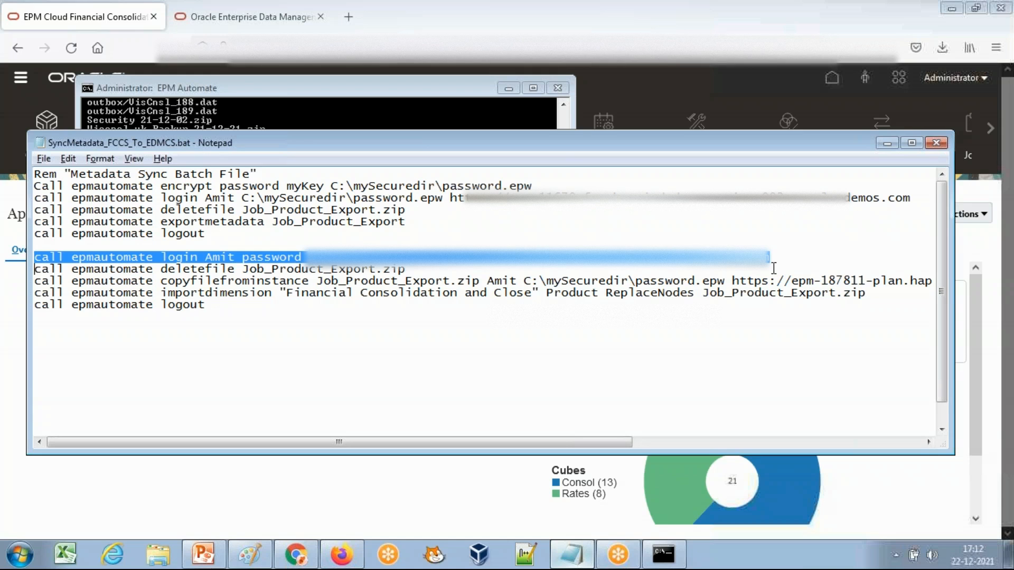
key(alt+Tab)
scroll(439, 248, down, 1)
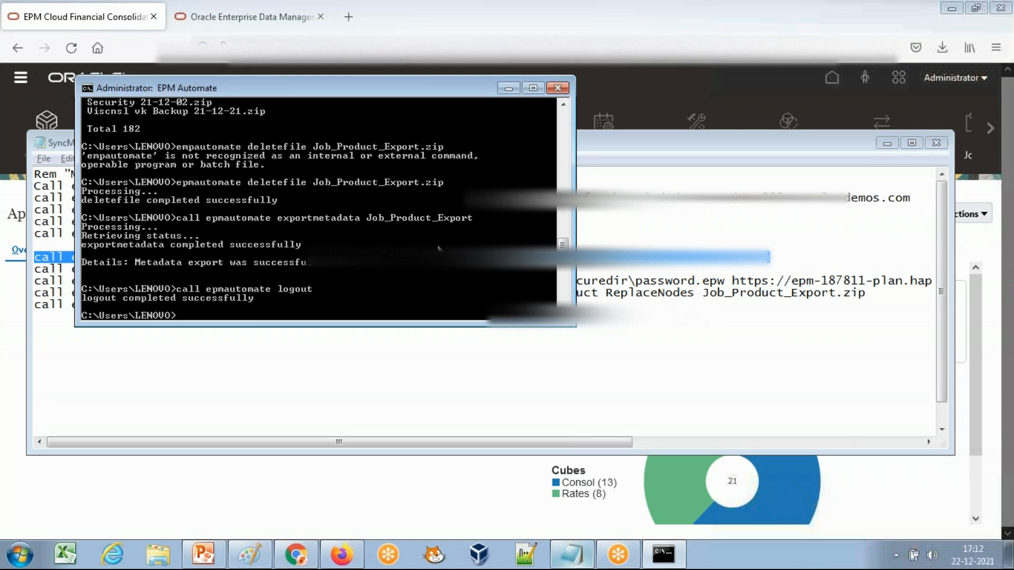
right_click(438, 248)
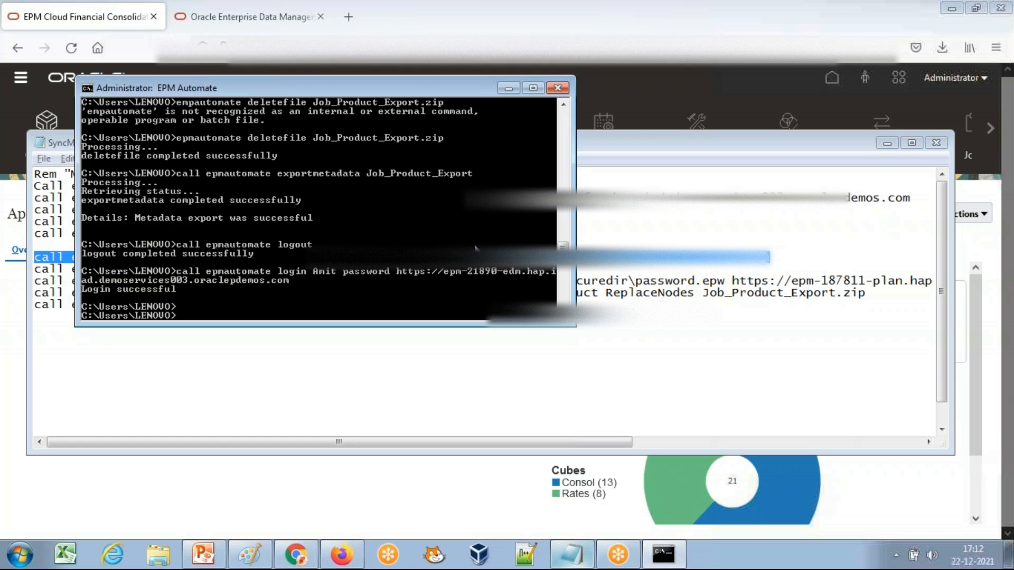
Step: Copy the second deletefile line from the batch script and run call epmautomate deletefile Job_Product_Export.zip in Command Prompt
click(626, 246)
drag(428, 271, 24, 272)
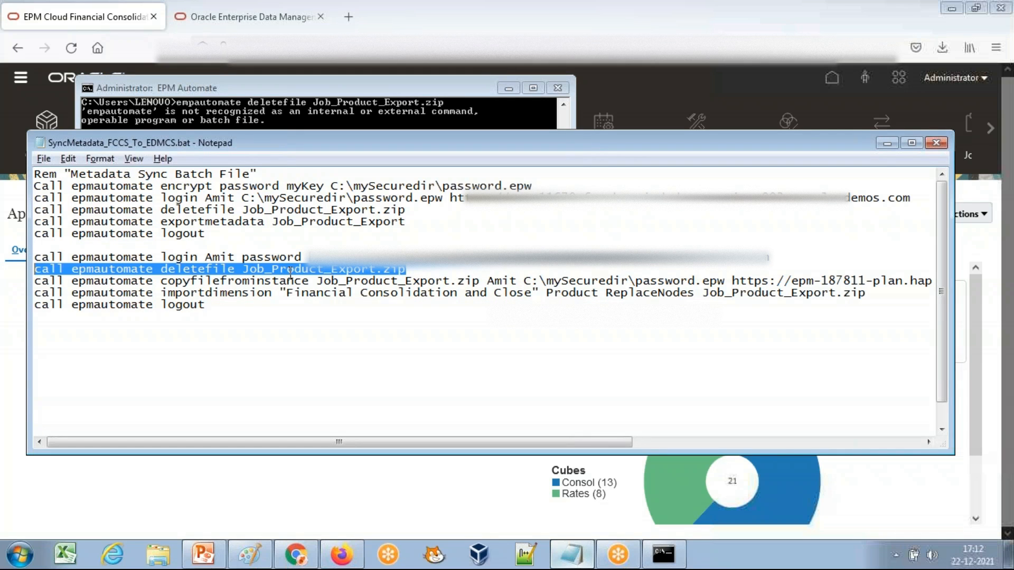
key(ctrl+c)
click(425, 125)
right_click(425, 125)
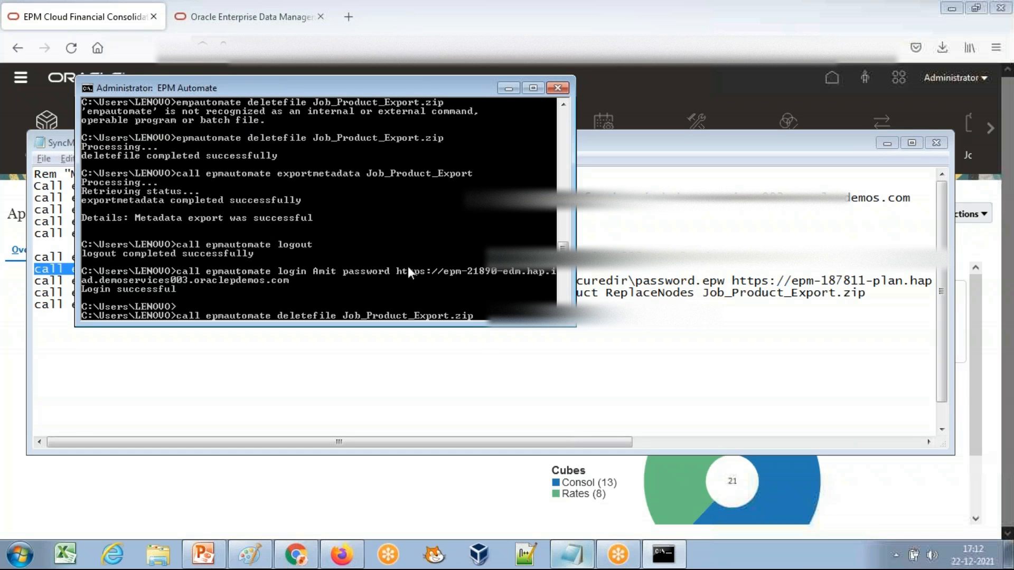
key(Return)
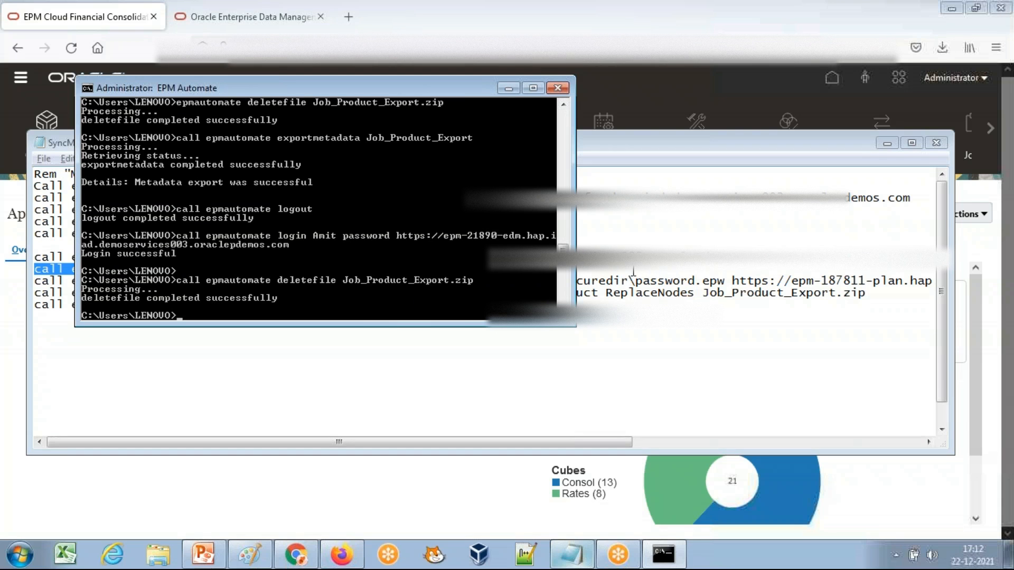
Step: Examine the copyfilefrominstance line in the batch script: source file name, credentials file, instance URL and target file name
click(634, 272)
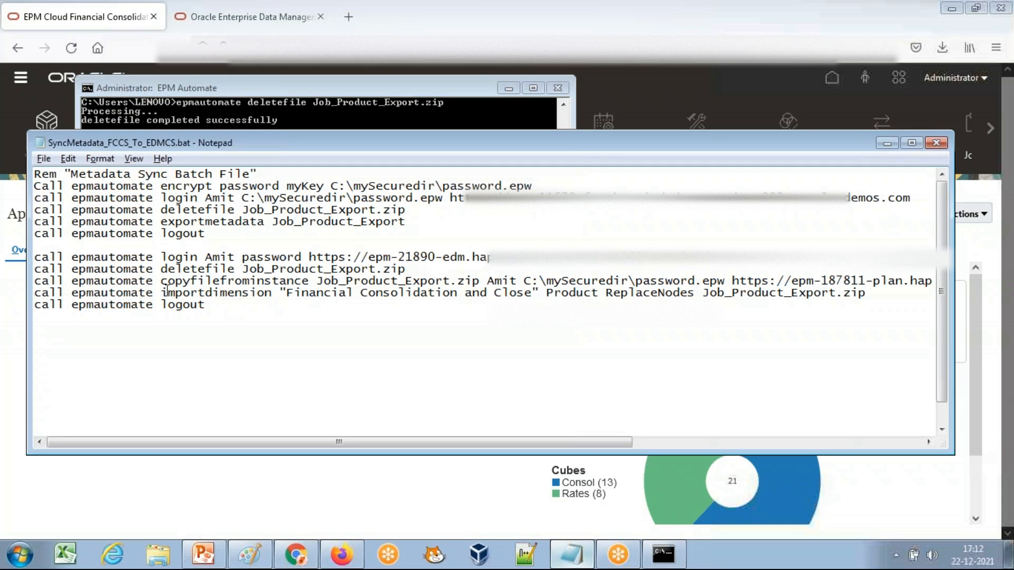
drag(161, 280, 302, 280)
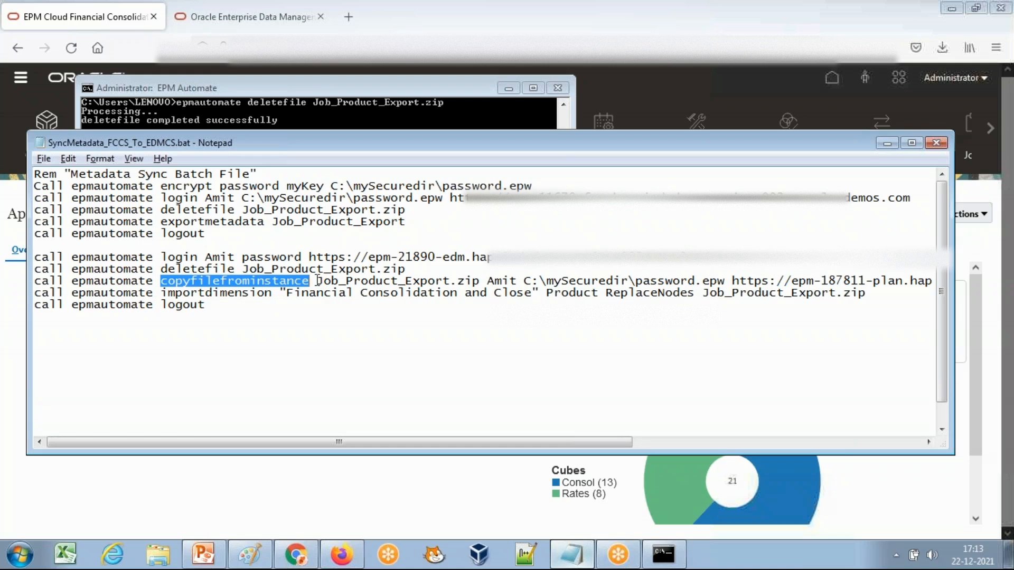
drag(317, 281, 650, 280)
click(355, 293)
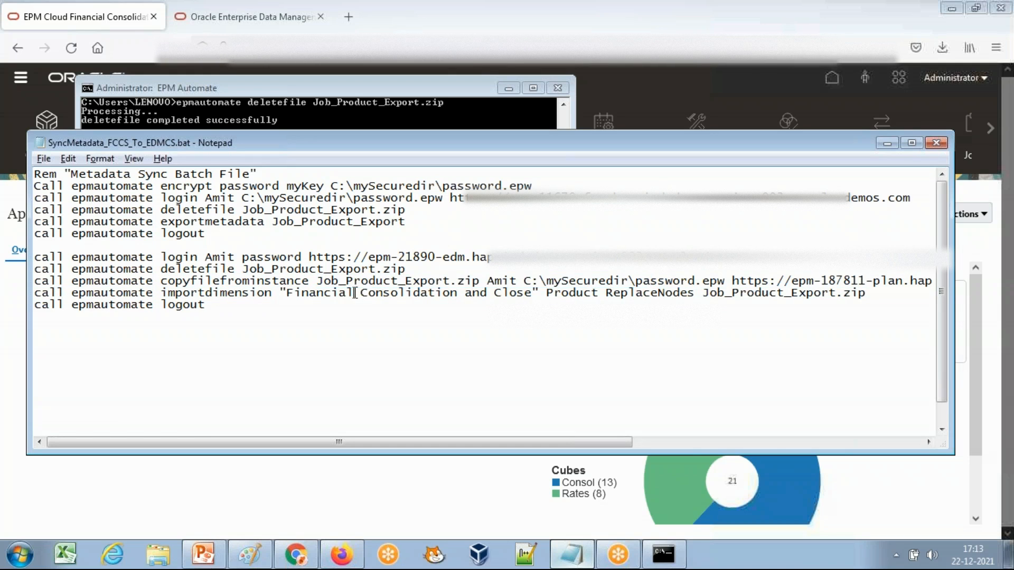
drag(317, 281, 479, 283)
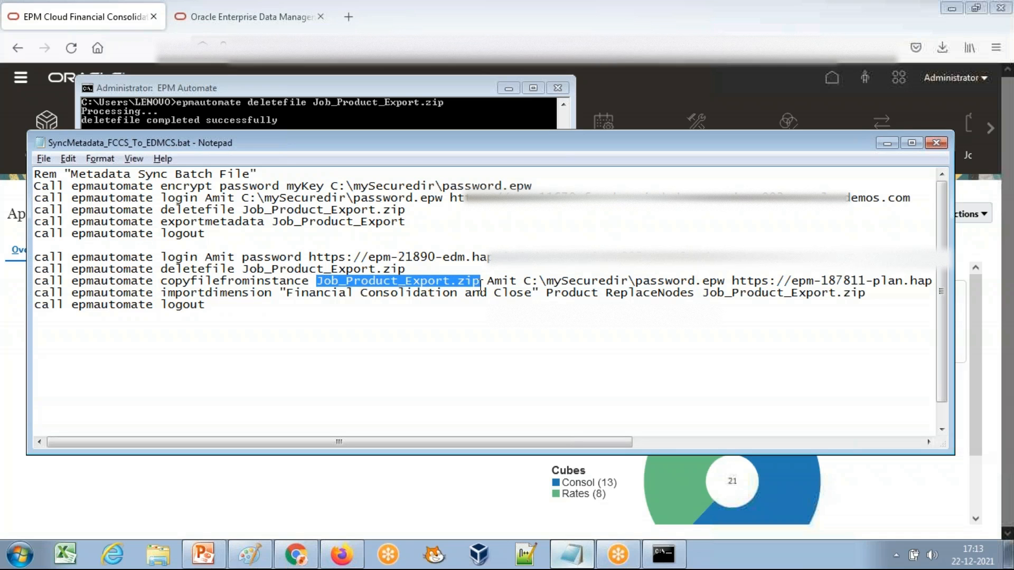
click(496, 285)
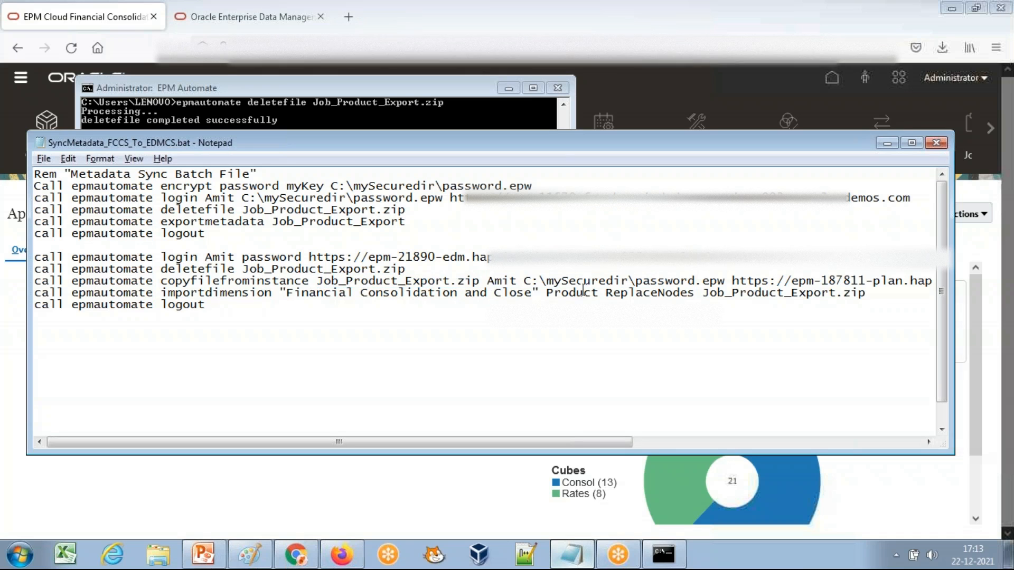
drag(612, 448, 912, 447)
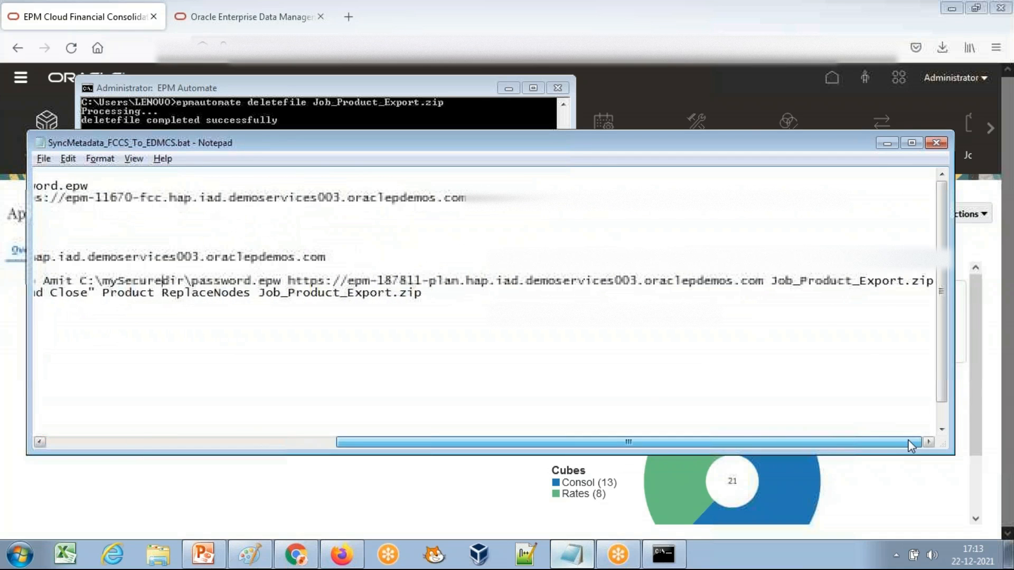
drag(770, 283, 305, 281)
click(696, 447)
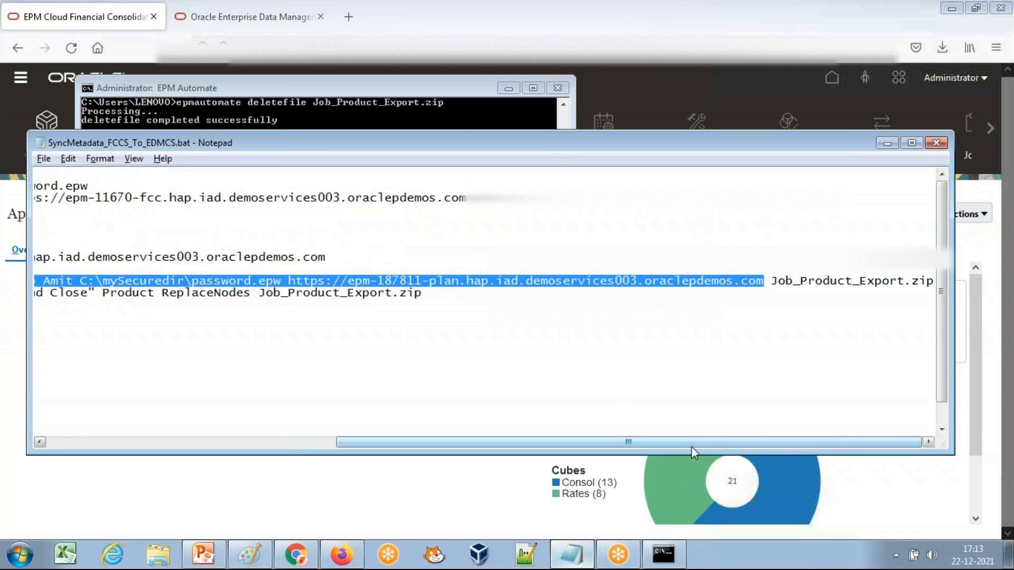
click(839, 328)
drag(622, 442, 919, 443)
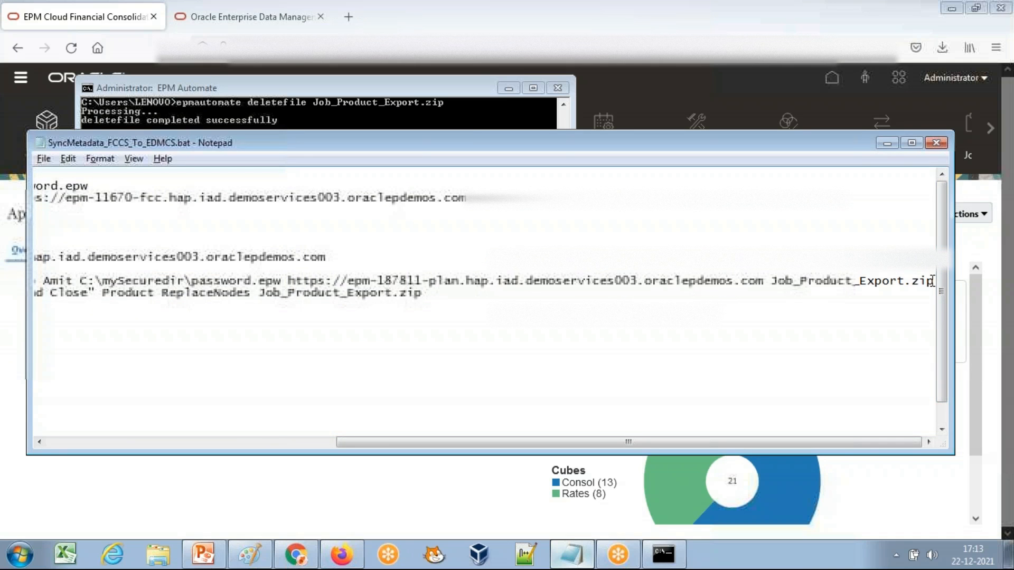
Step: Copy the whole copyfilefrominstance line for Job_Product_Export.zip from the script and run it in Command Prompt
key(Up)
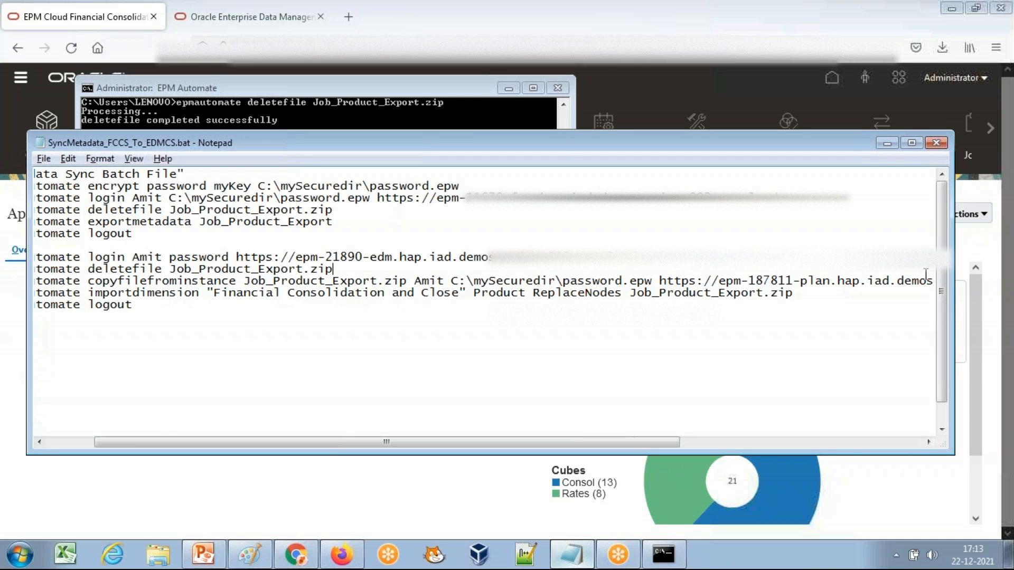
key(Down)
key(Down)
key(Home)
key(shift+Down)
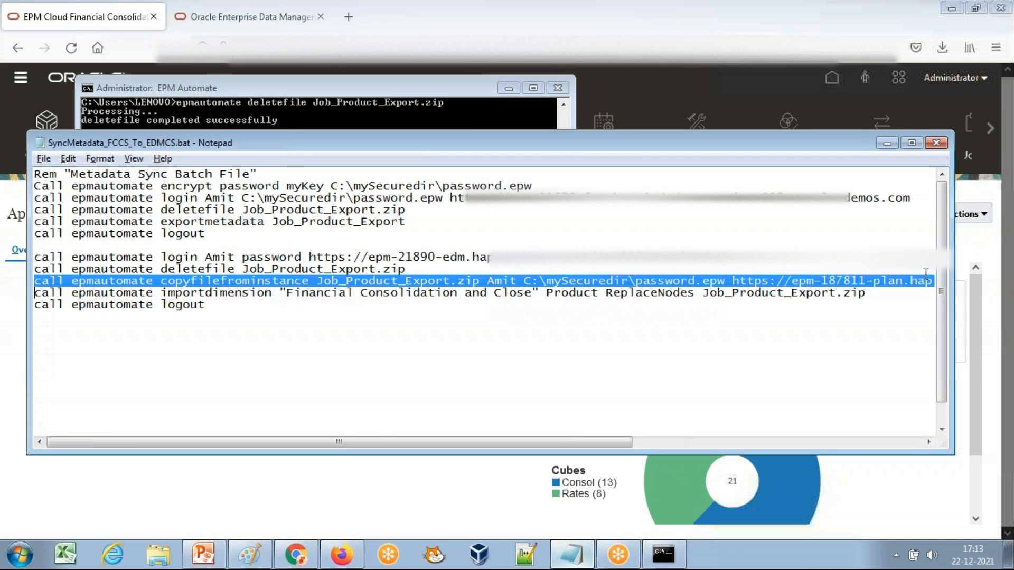
click(457, 111)
right_click(420, 223)
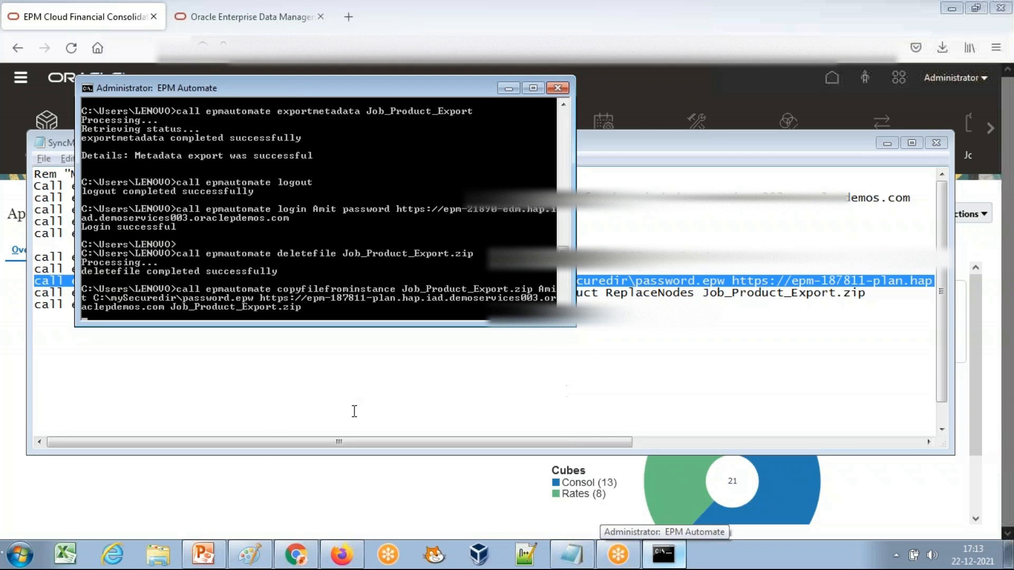
Step: In Windows Explorer, open the folder E:\Online Traning\Learning Stuff\PPTs\EDMCS\Data and Metadata
click(39, 292)
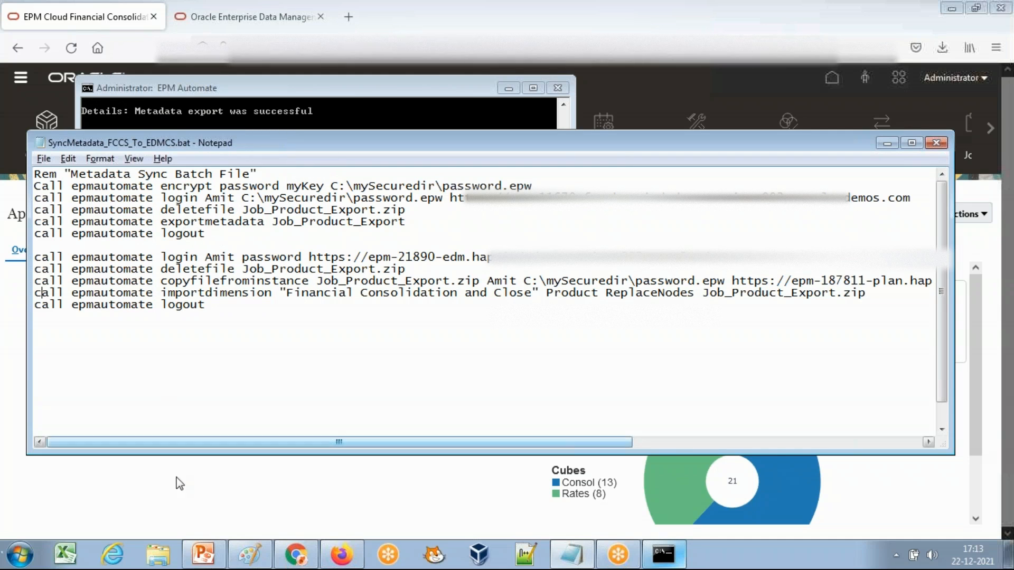
click(165, 559)
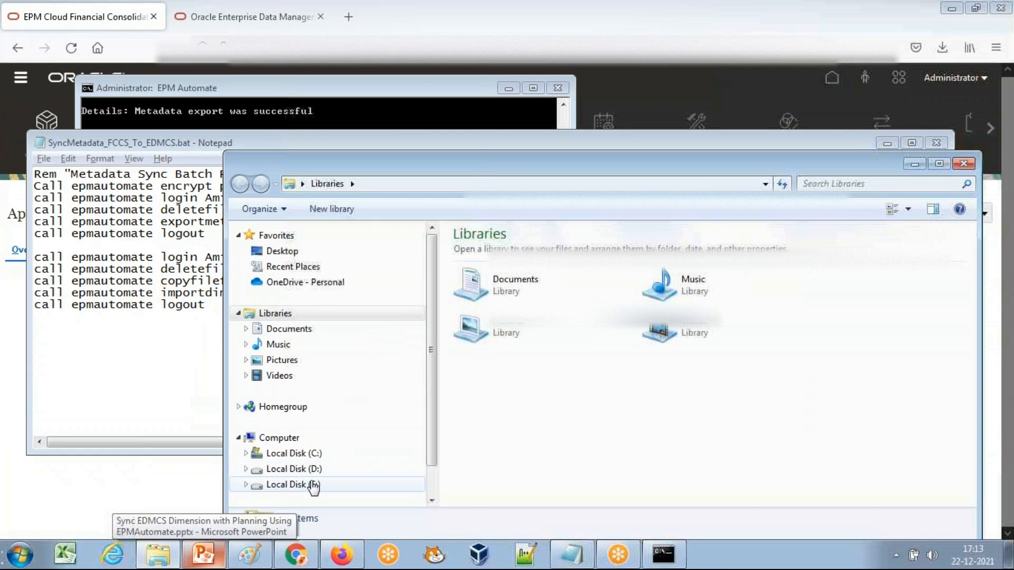
click(293, 484)
click(912, 363)
text(on)
key(Return)
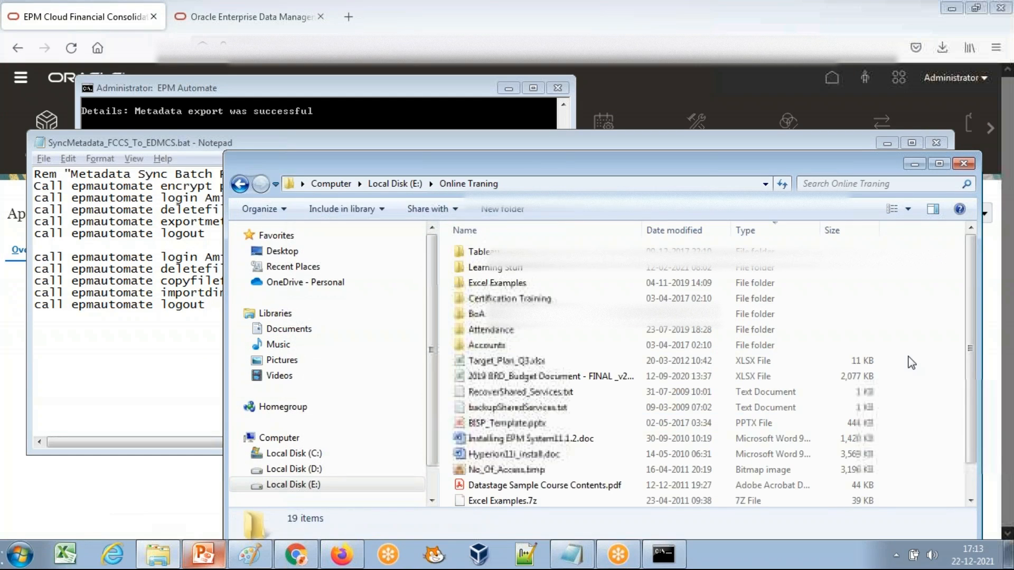
text(le)
key(Return)
text(pp)
key(Return)
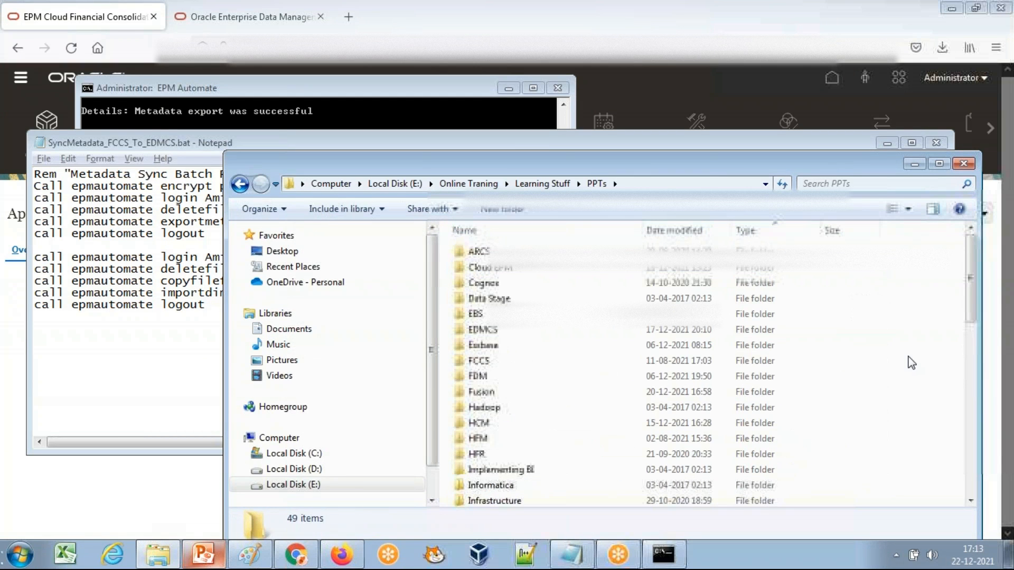
text(ed)
key(Return)
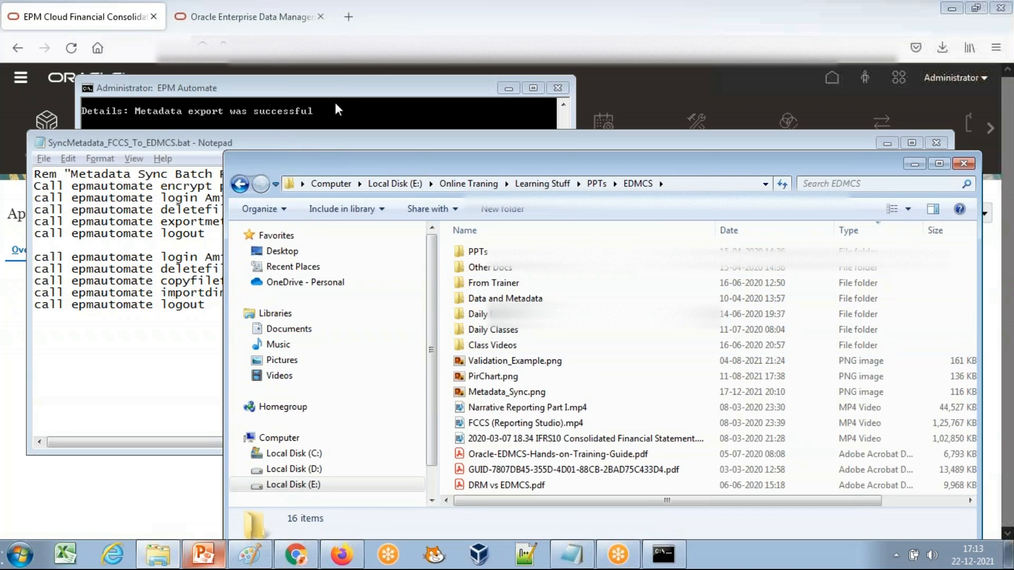
click(380, 5)
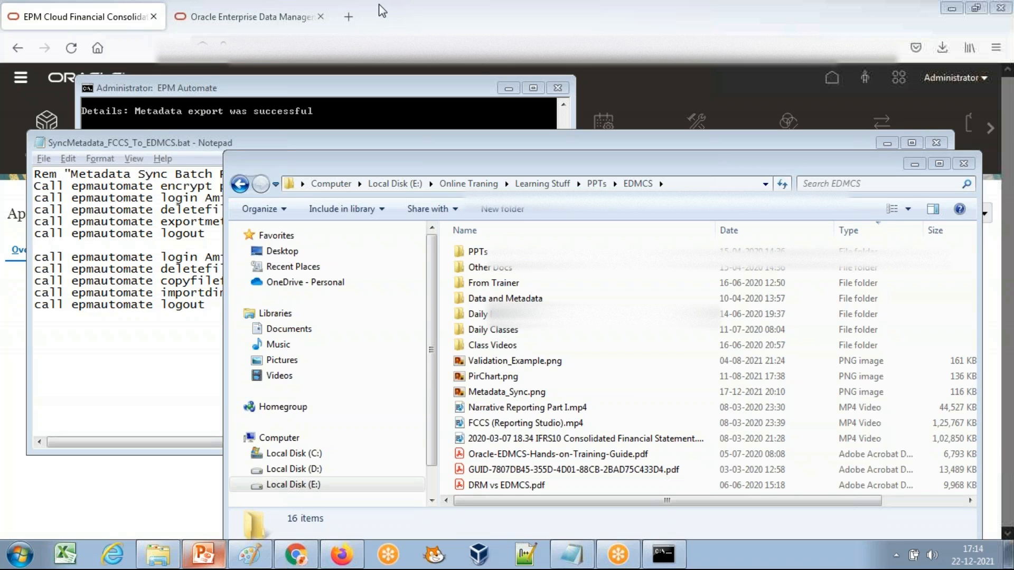
double_click(505, 299)
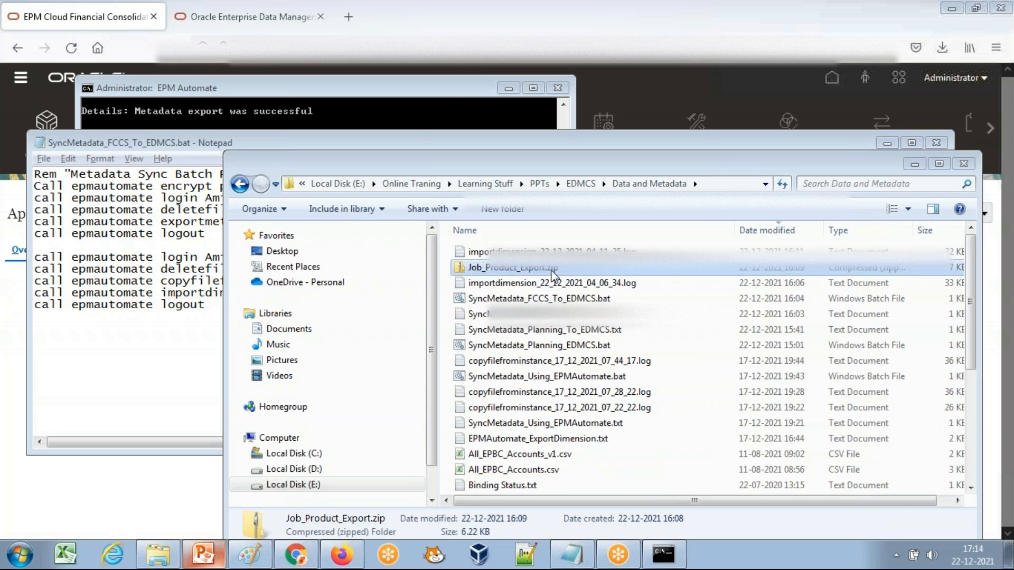
Step: Revisit the copyfilefrominstance line in the script and check its progress in Command Prompt before returning to the folder window
click(509, 89)
click(199, 270)
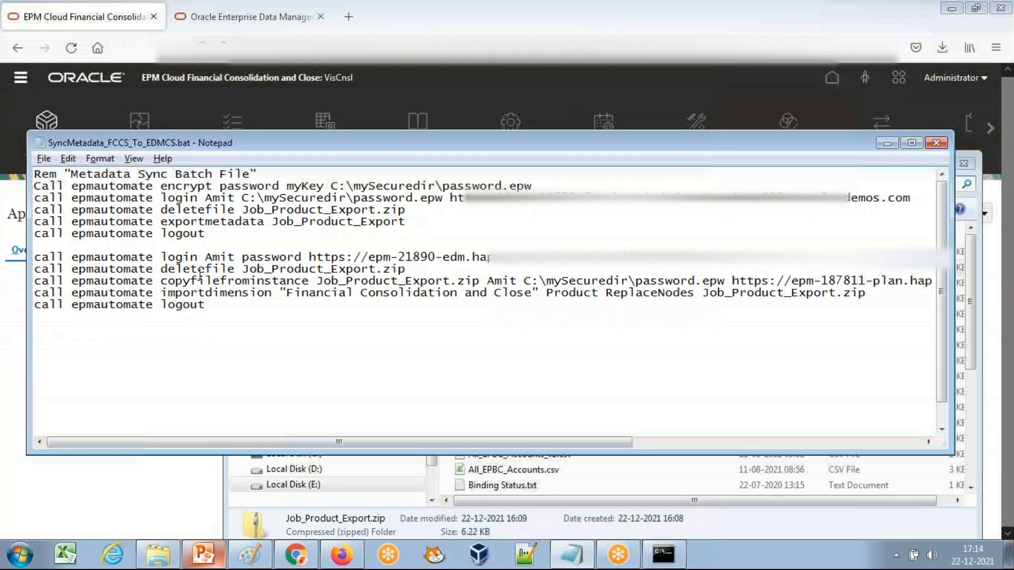
drag(165, 281, 335, 290)
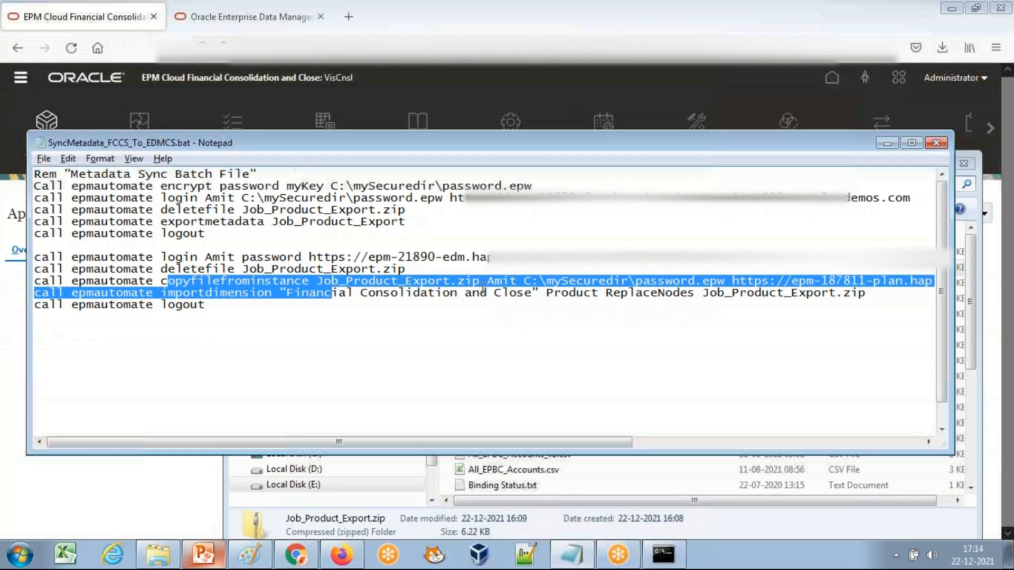
click(663, 555)
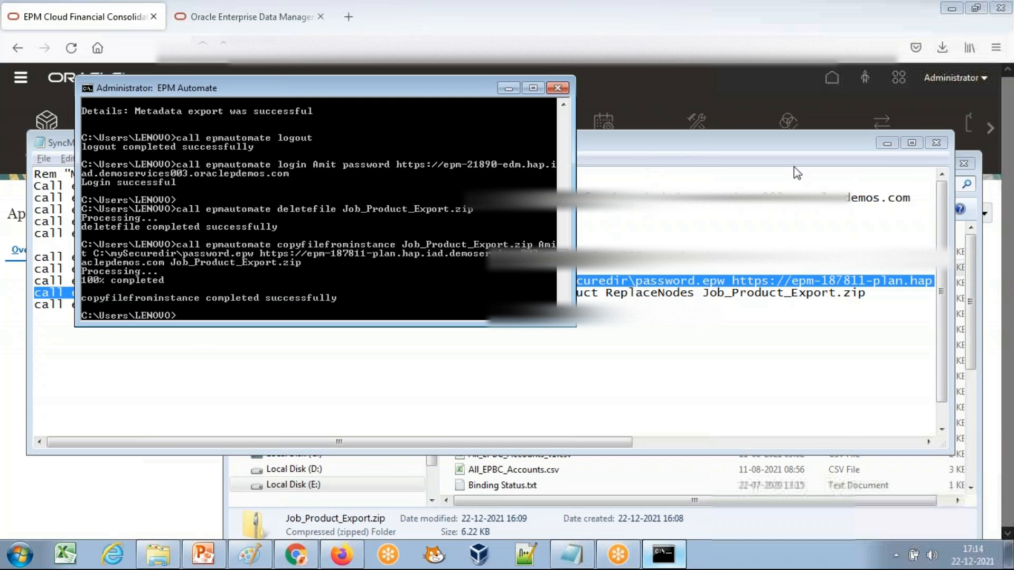
click(973, 252)
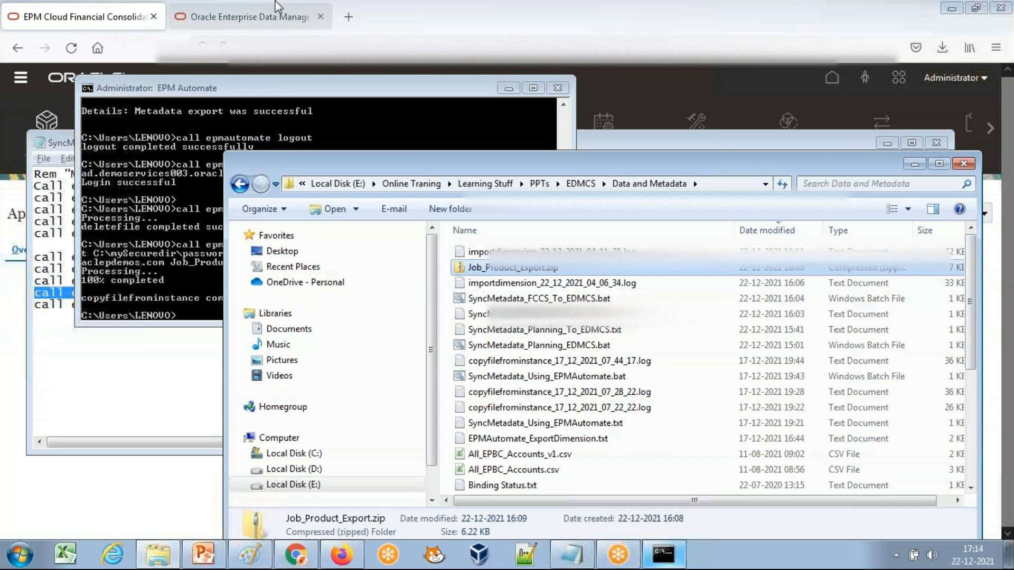
Step: Open the Applications list in Enterprise Data Management Cloud, view the Financial Consolidation and Close application's details and close them
click(260, 16)
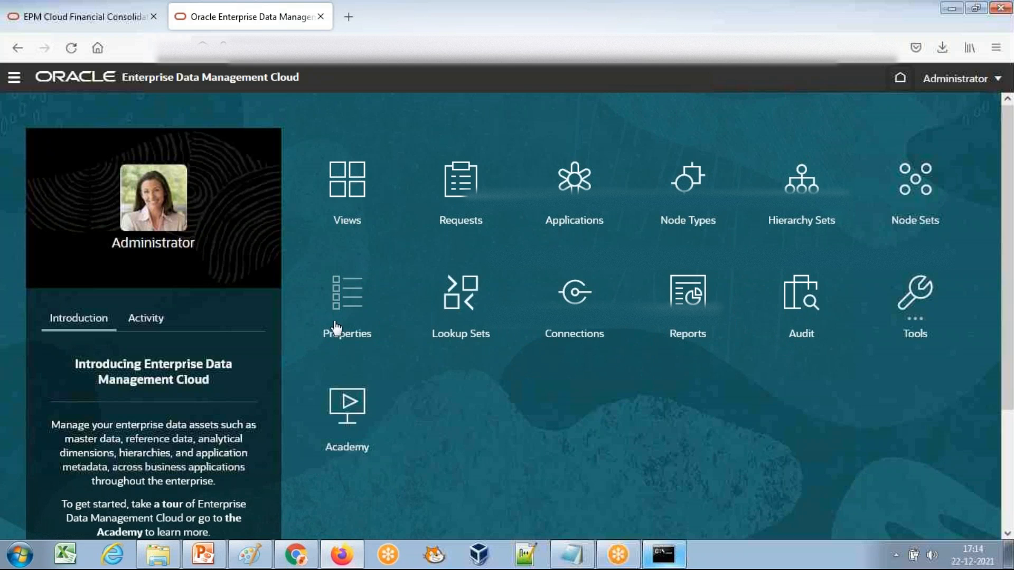
click(585, 222)
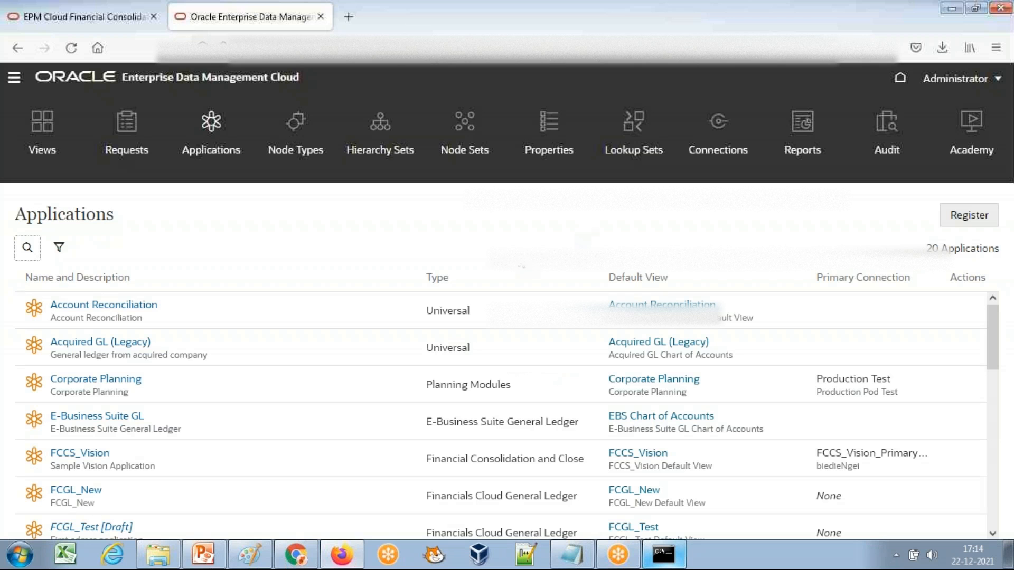
scroll(302, 389, down, 3)
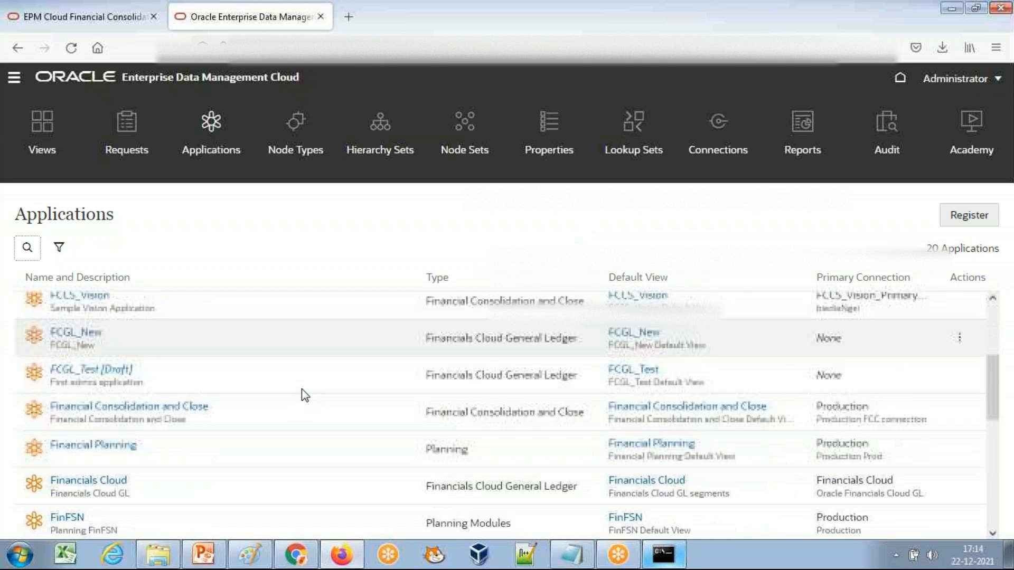
click(116, 397)
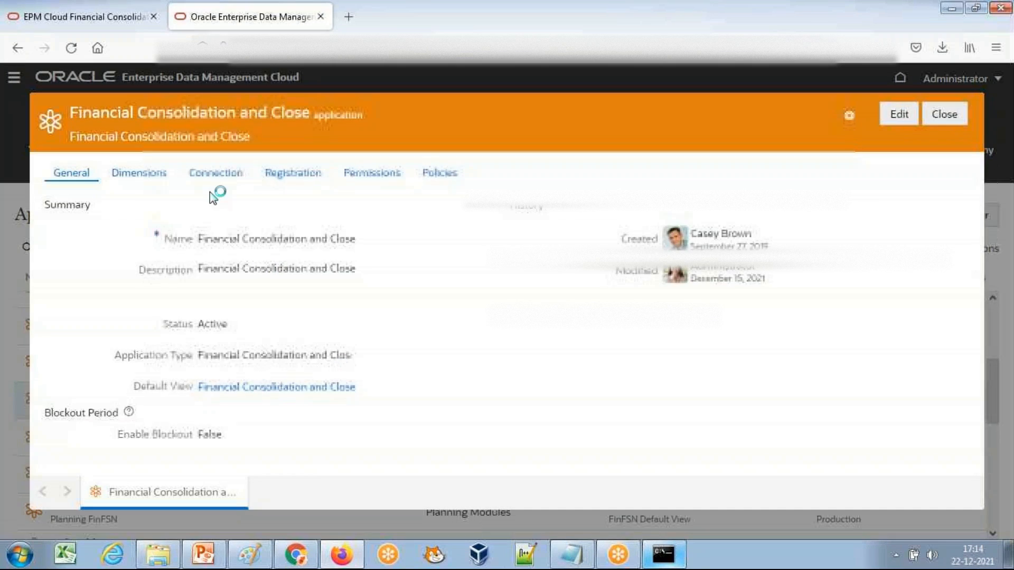
click(956, 115)
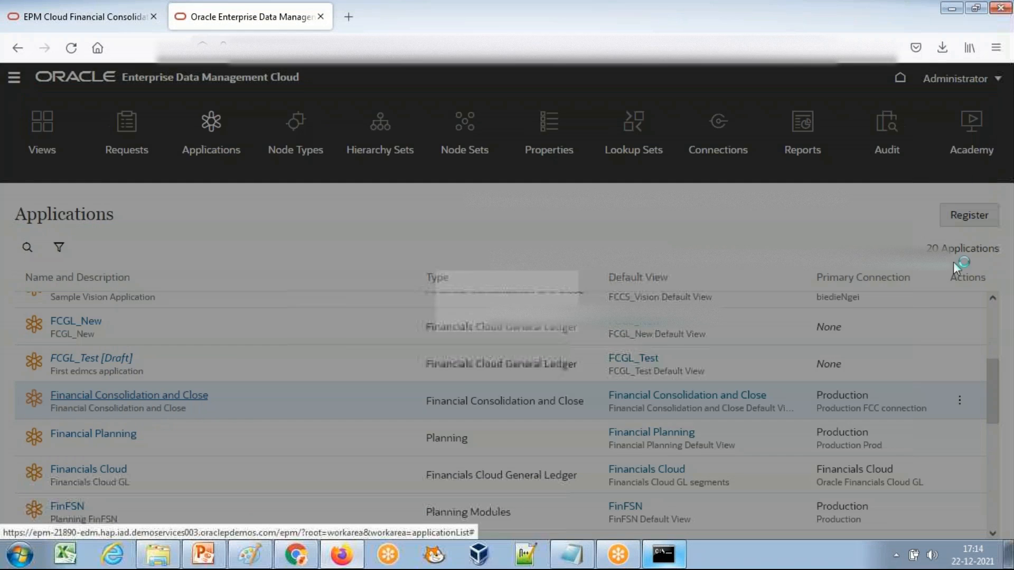
Step: Open the dimension import page for the Financial Consolidation and Close application and select the Product dimension
scroll(959, 410, down, 3)
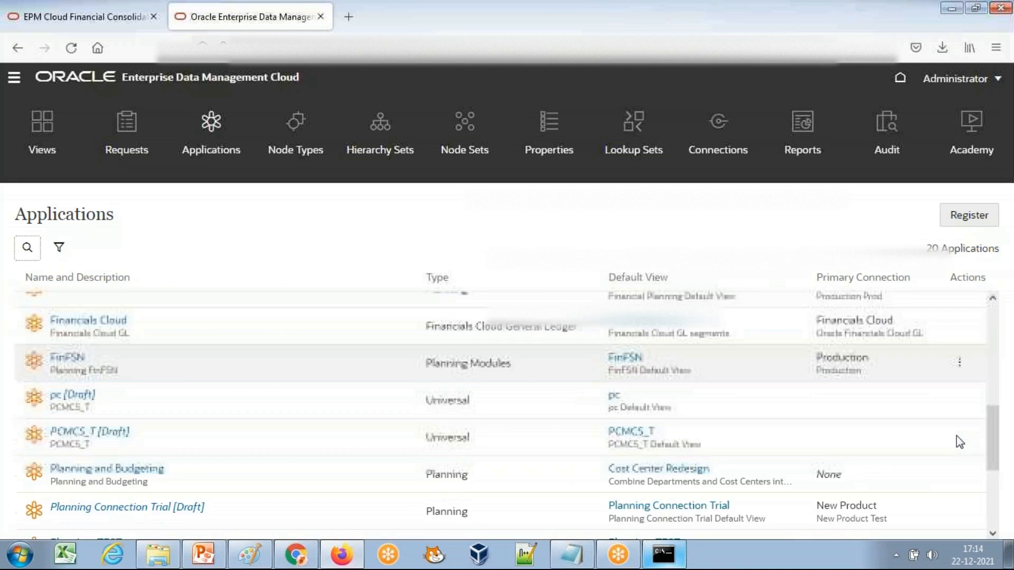
scroll(959, 422, up, 2)
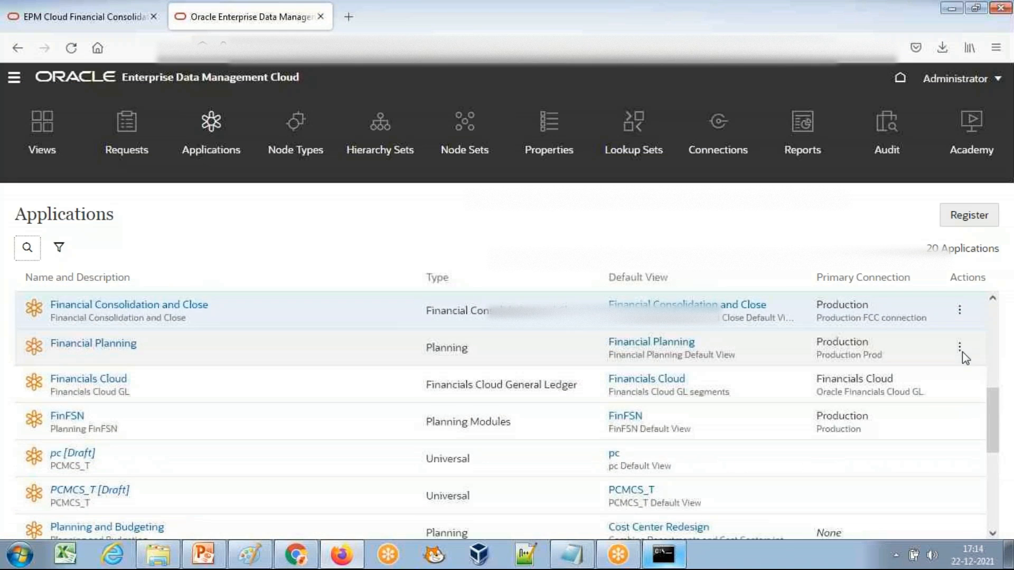
click(960, 311)
click(894, 384)
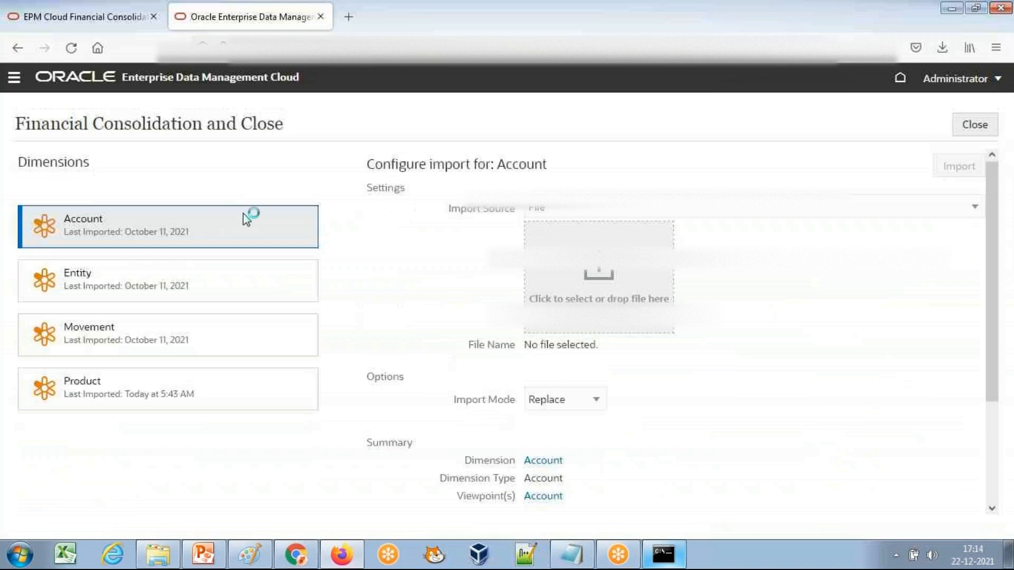
click(102, 387)
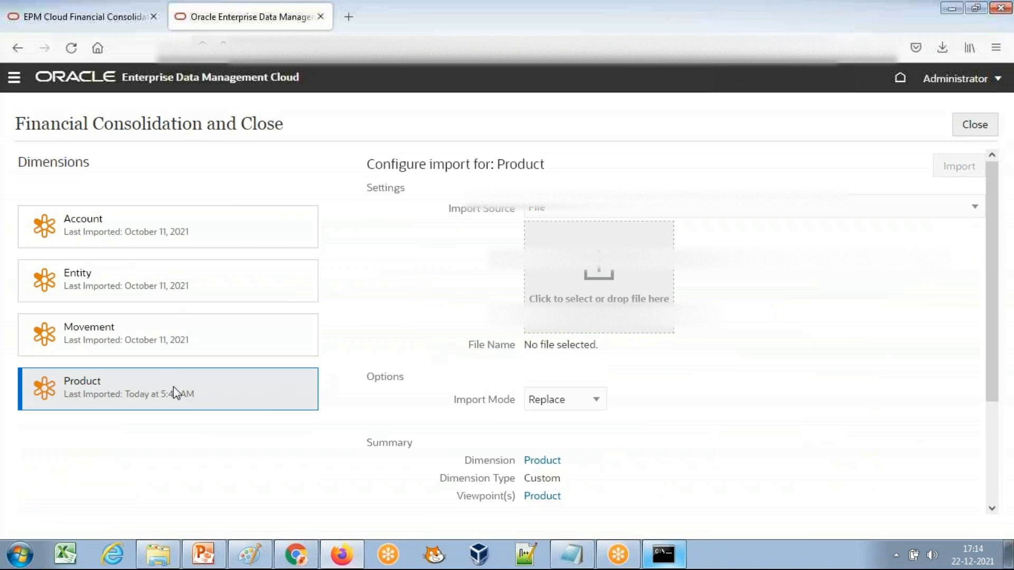
Step: Open Job_Product_Export.zip from the Data and Metadata folder in Windows Explorer
mouse_move(158, 555)
click(159, 520)
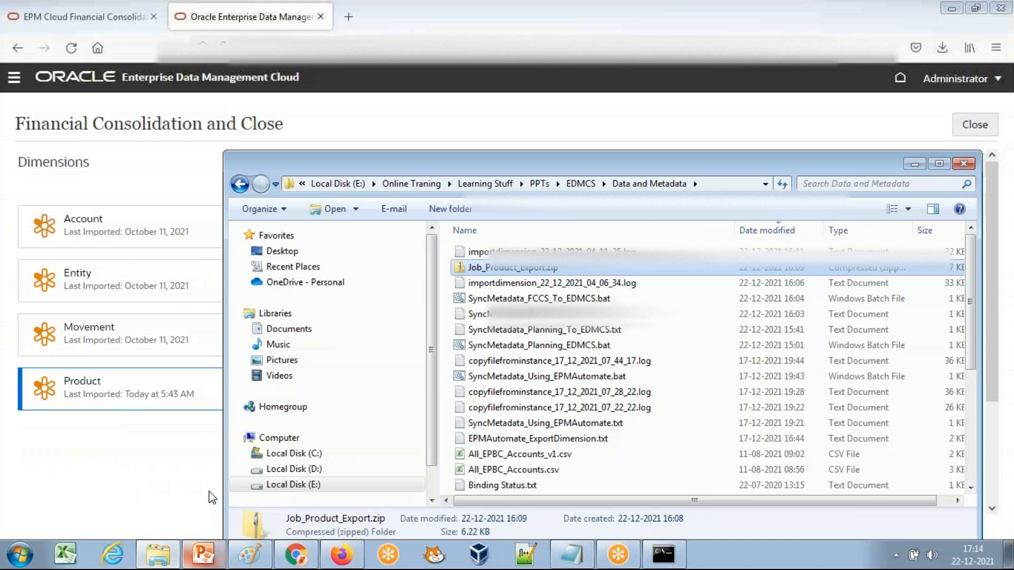
right_click(543, 274)
mouse_move(622, 325)
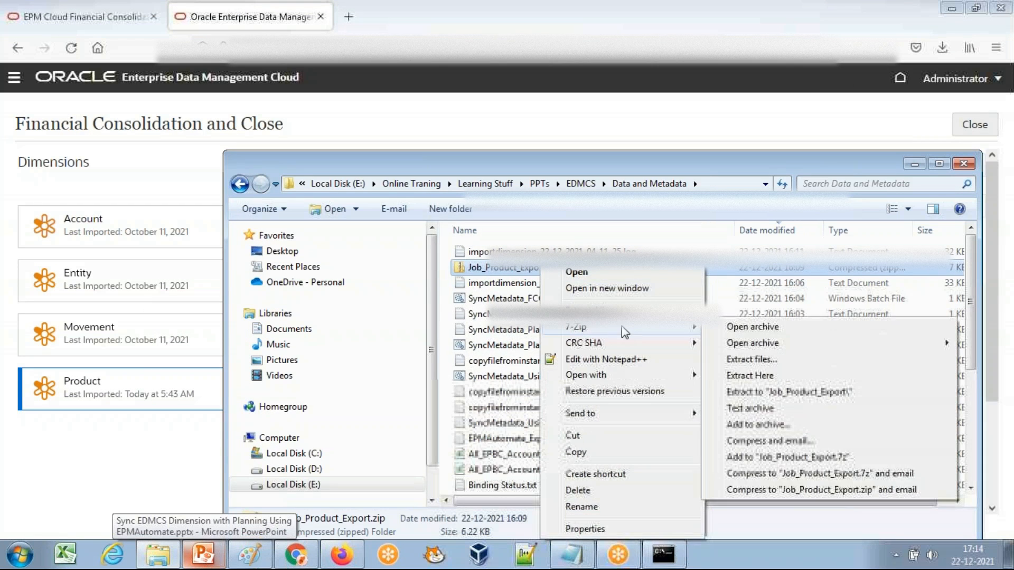
click(747, 362)
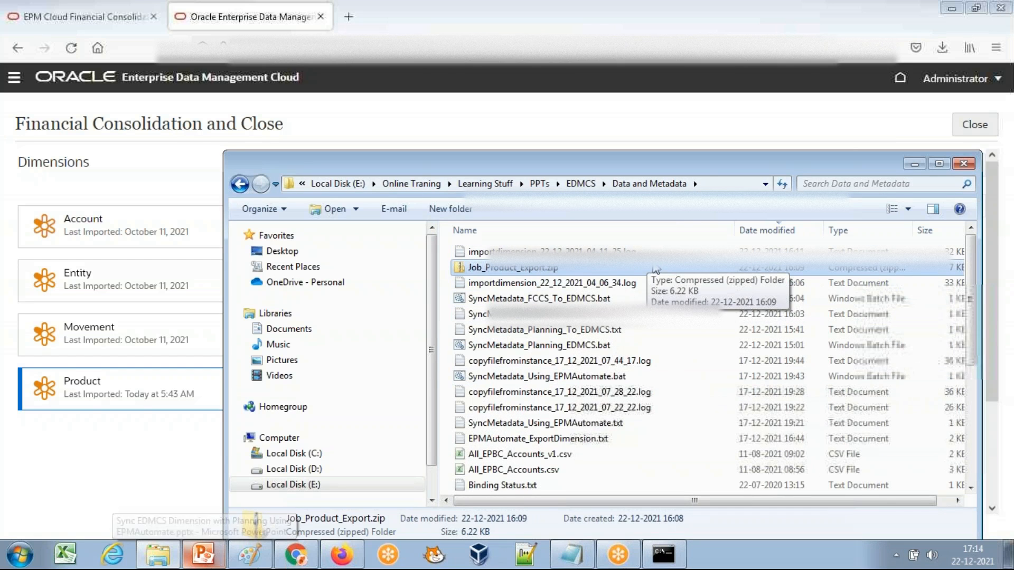
double_click(547, 267)
Step: Try to load the exported Product metadata CSV straight from the zip into the Product dimension import
drag(515, 180, 991, 272)
drag(953, 343, 558, 269)
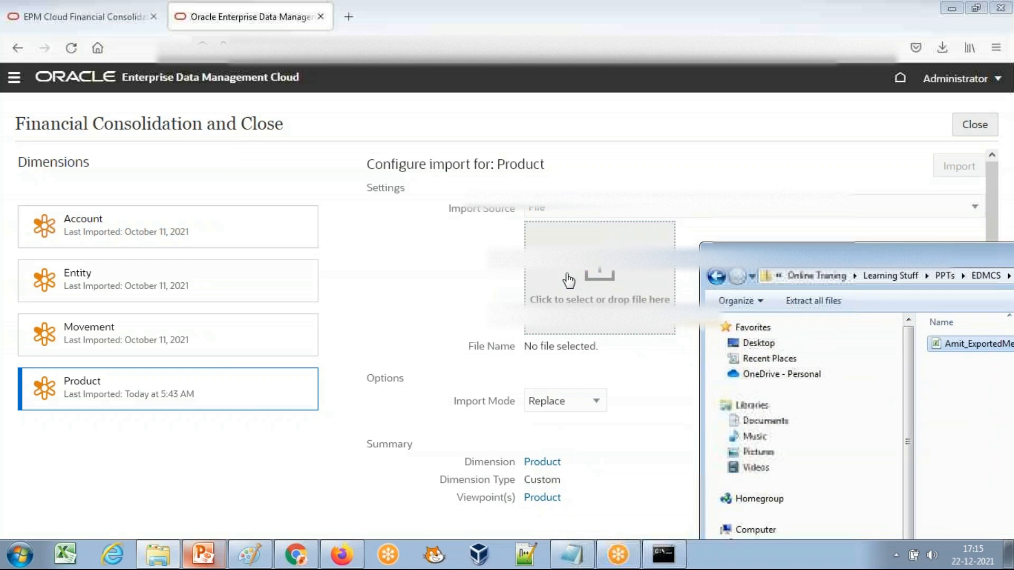
click(768, 166)
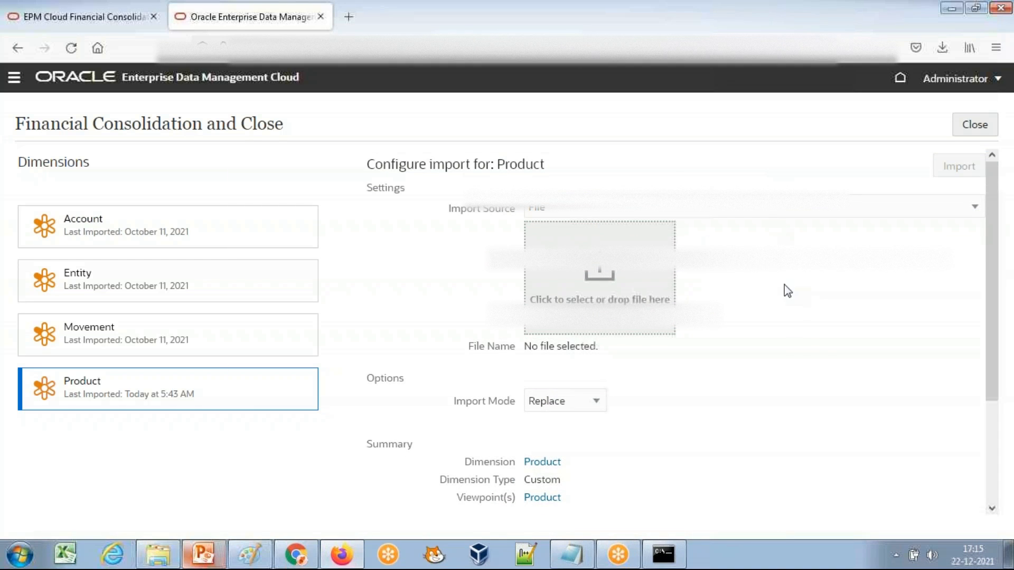
scroll(793, 351, down, 3)
scroll(796, 353, up, 3)
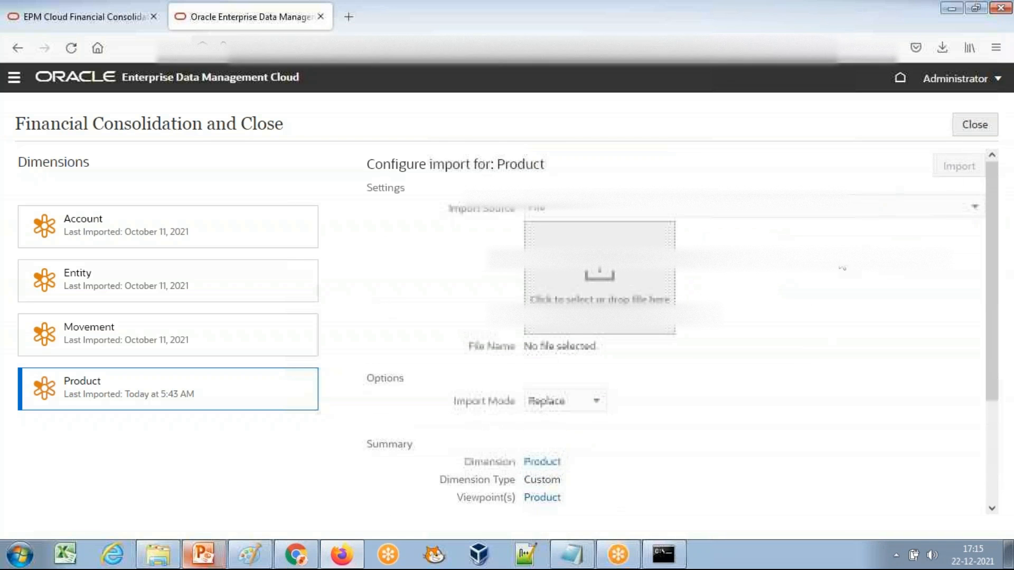
key(alt+Tab)
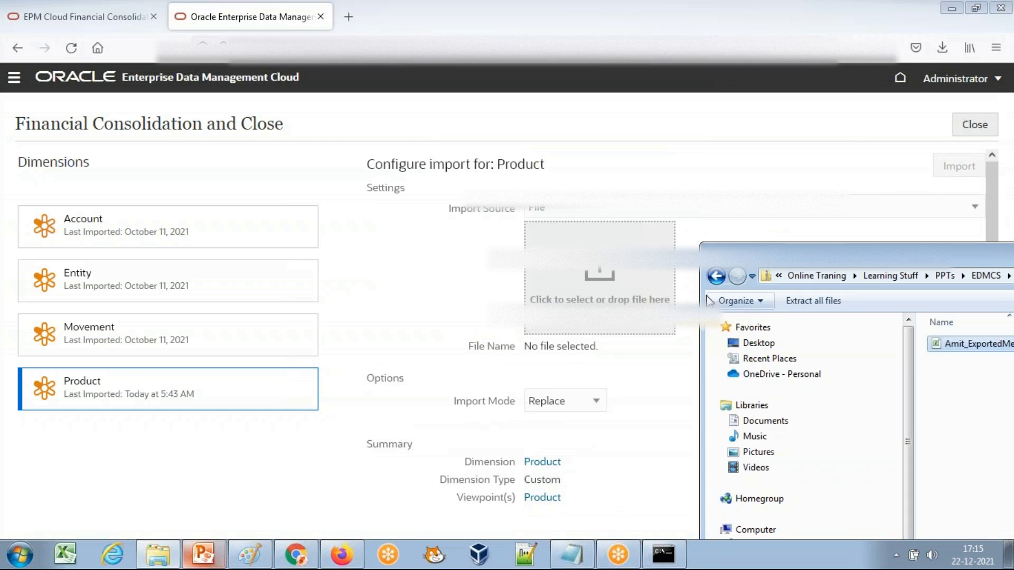
drag(972, 344, 602, 295)
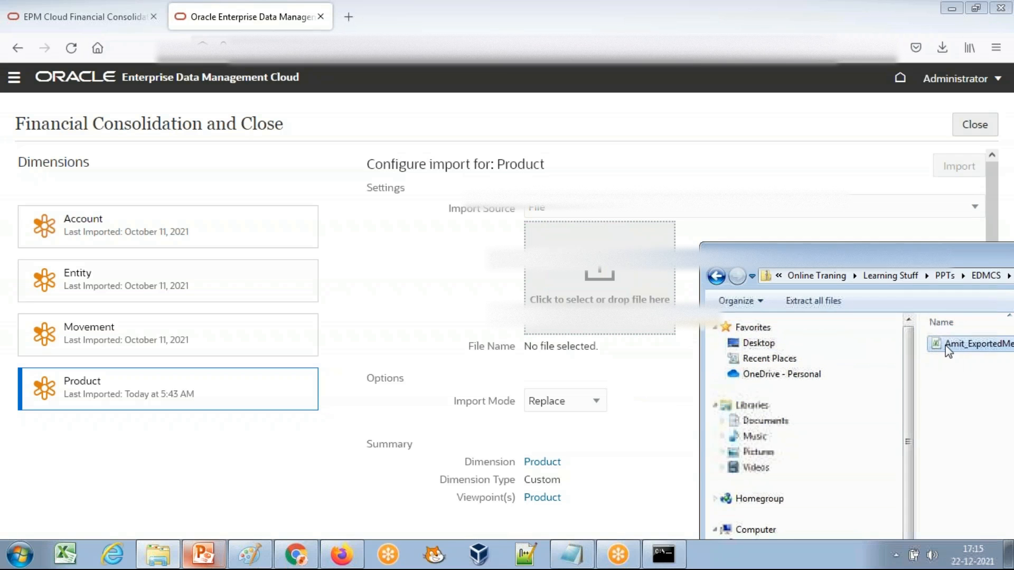
Step: Copy the exported Product metadata CSV from the zip into the Data and Metadata folder, declining the duplicate copy
drag(892, 253, 662, 246)
click(844, 273)
key(ctrl+v)
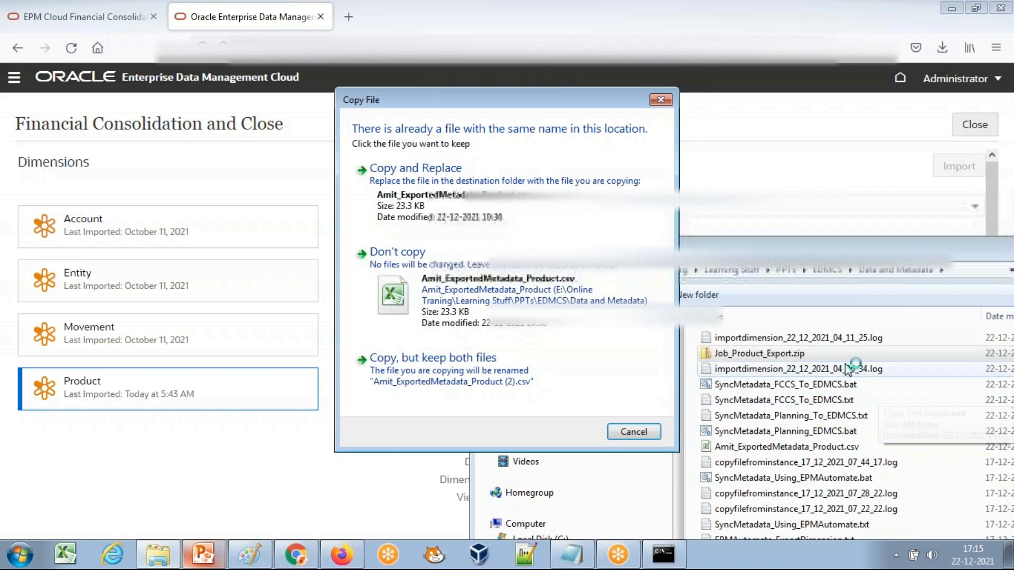
click(657, 333)
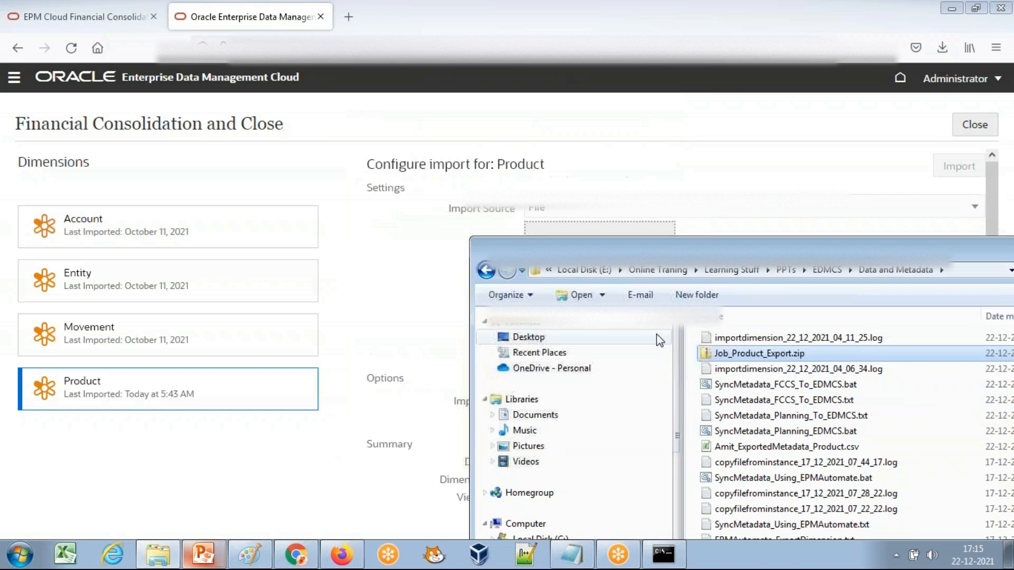
Step: Load the exported Product metadata CSV from the Data and Metadata folder as the import file and import the Product dimension in Replace mode
click(760, 319)
click(953, 368)
scroll(952, 368, up, 3)
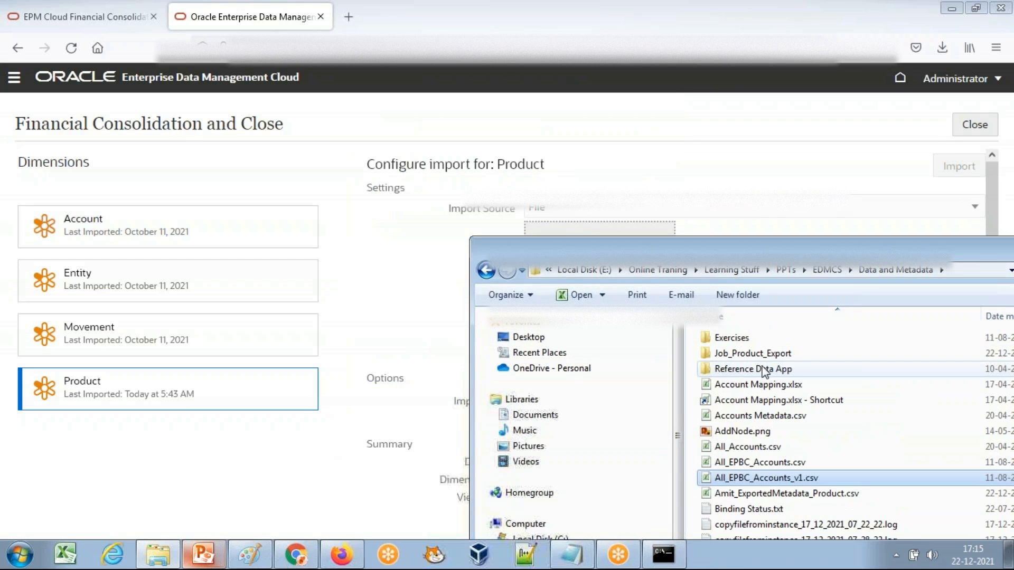
scroll(769, 465, down, 2)
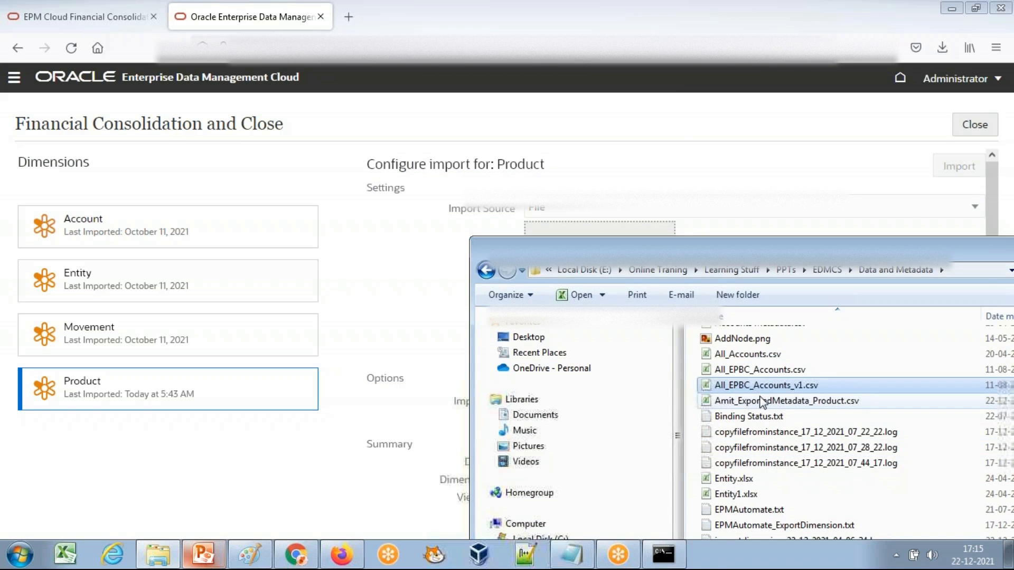
click(760, 399)
drag(687, 249, 936, 250)
drag(960, 400, 602, 274)
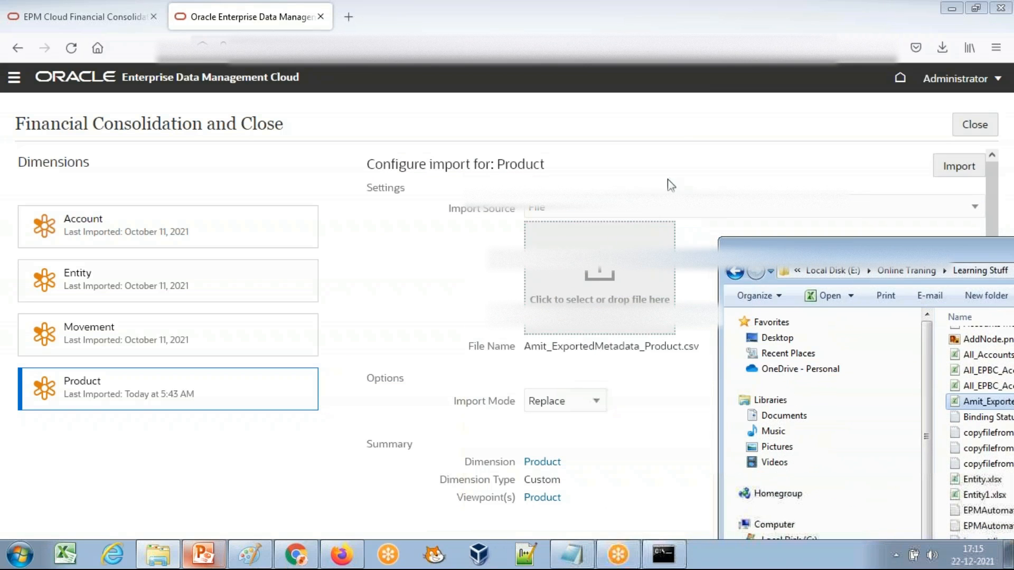
click(686, 154)
click(959, 166)
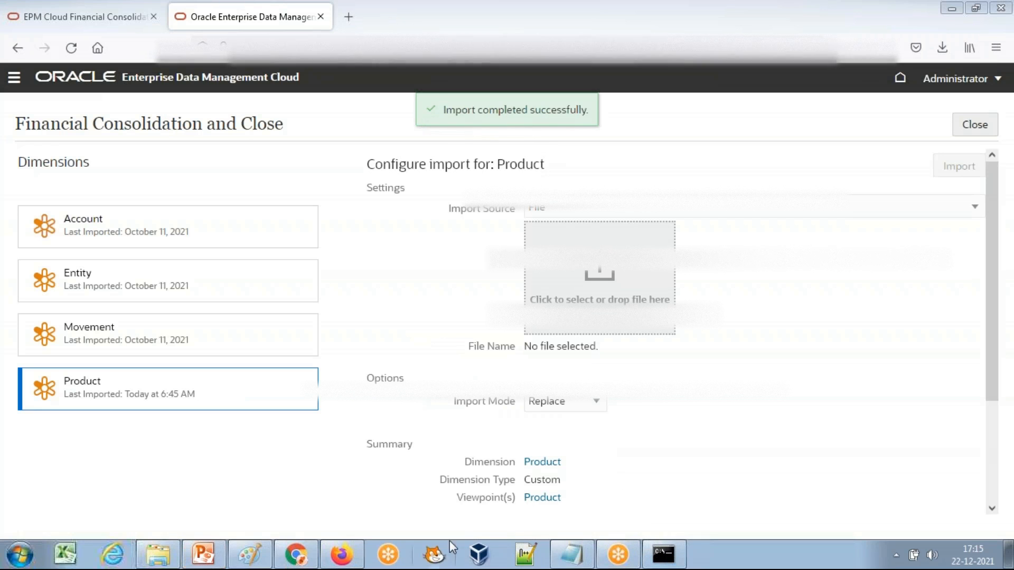
Step: Run the script's importdimension command in the EPM Automate window for "Financial Consolidation and Close", Product, ReplaceNodes, using Job_Product_Export.zip
click(572, 555)
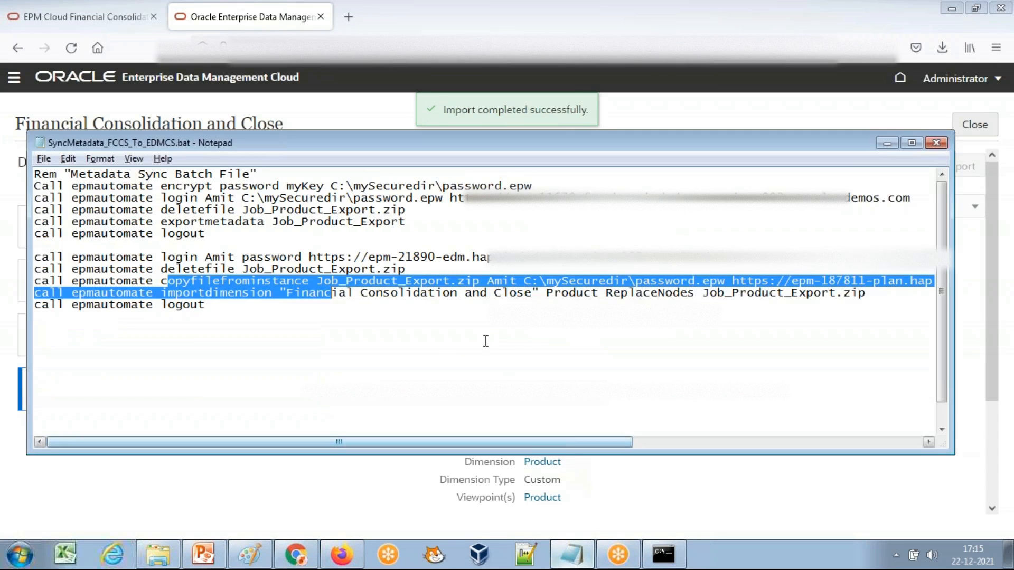
click(265, 269)
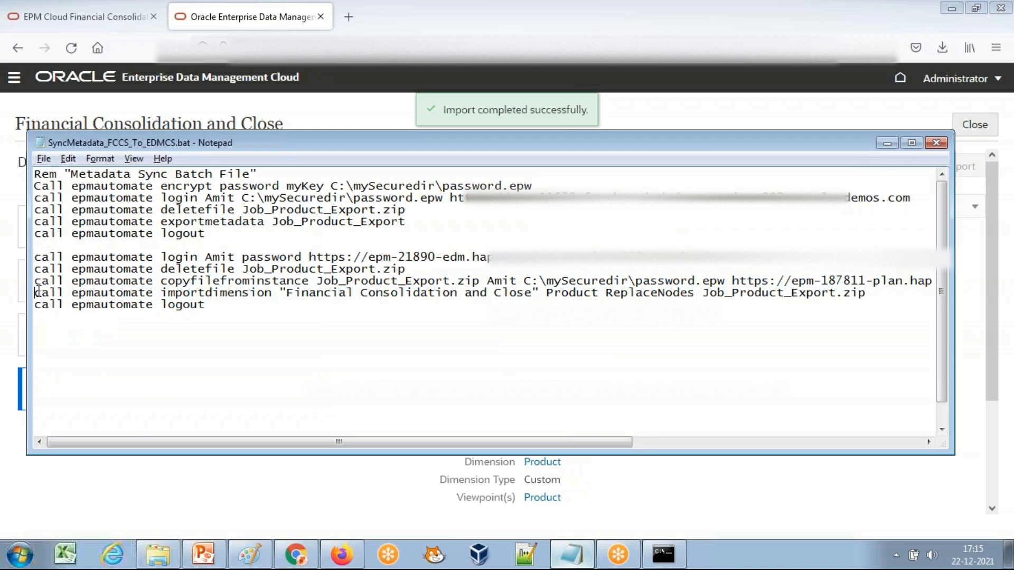
drag(533, 294, 285, 294)
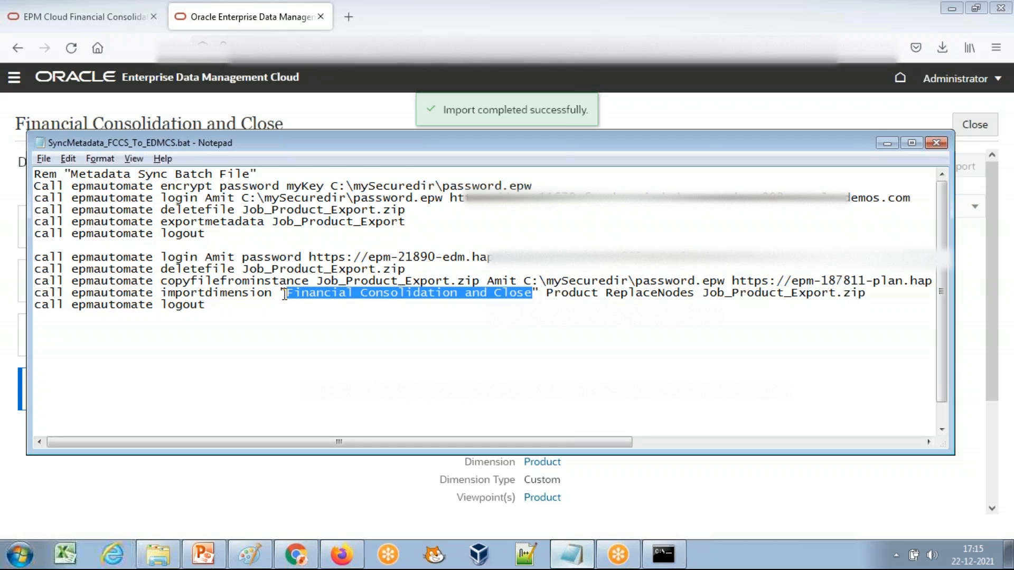
click(586, 294)
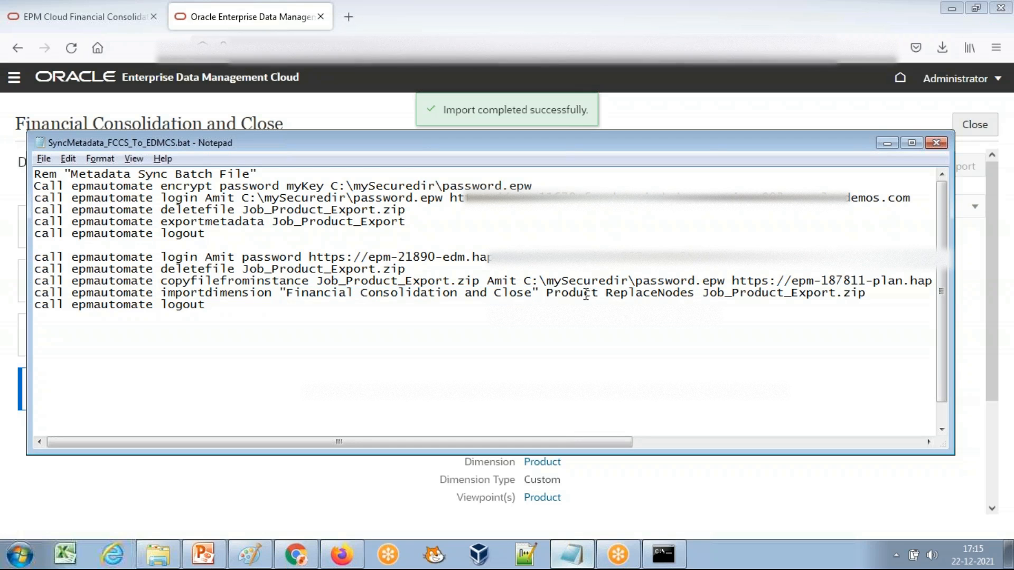
click(219, 294)
drag(573, 153, 569, 112)
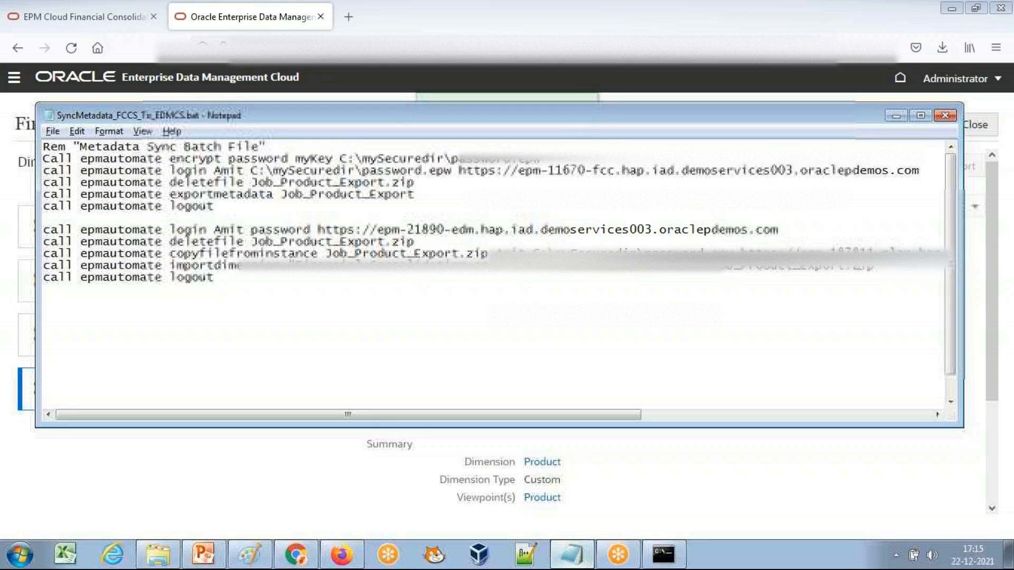
drag(878, 266, 44, 264)
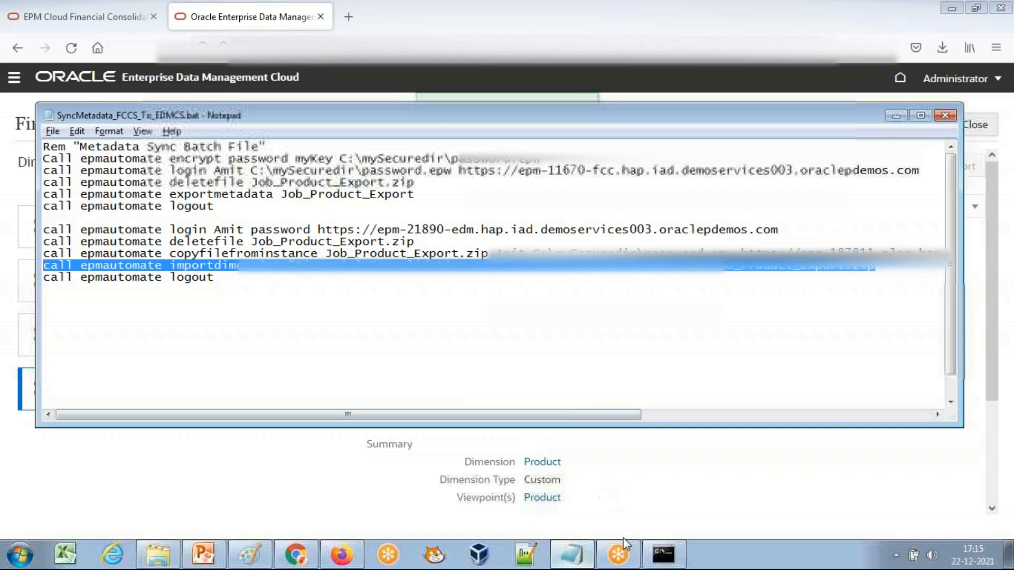
click(661, 555)
right_click(447, 298)
key(Return)
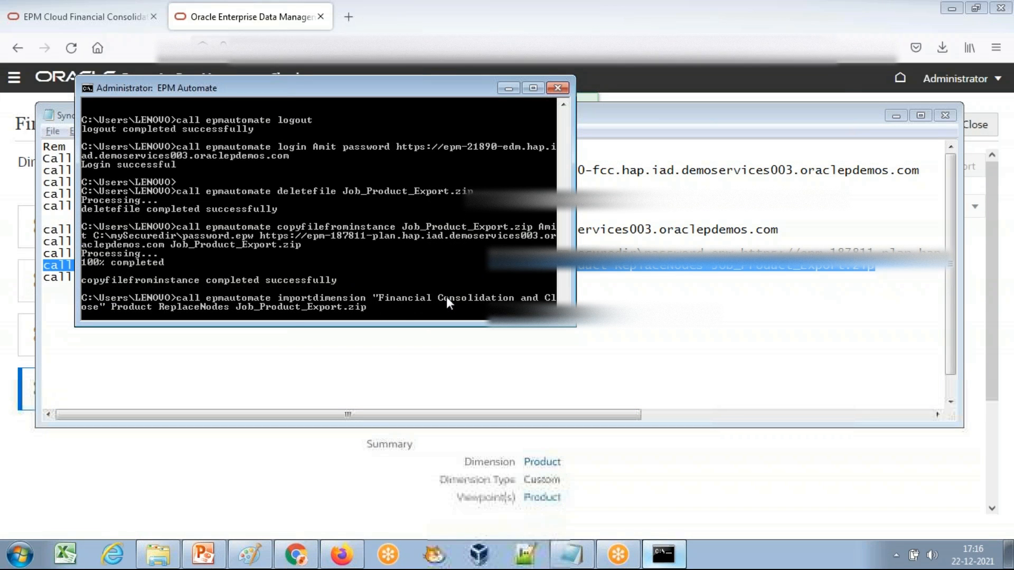
click(375, 6)
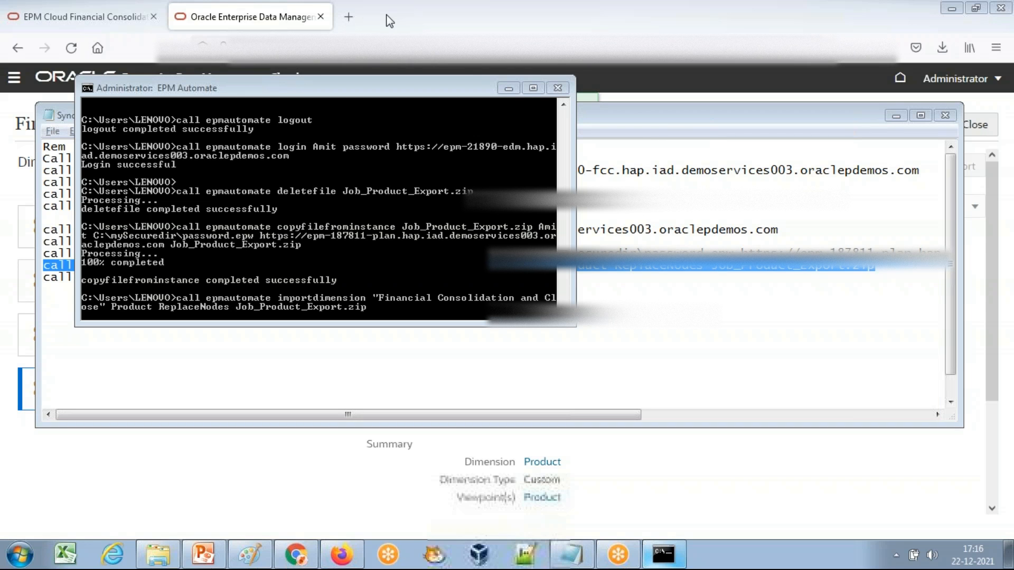
click(380, 248)
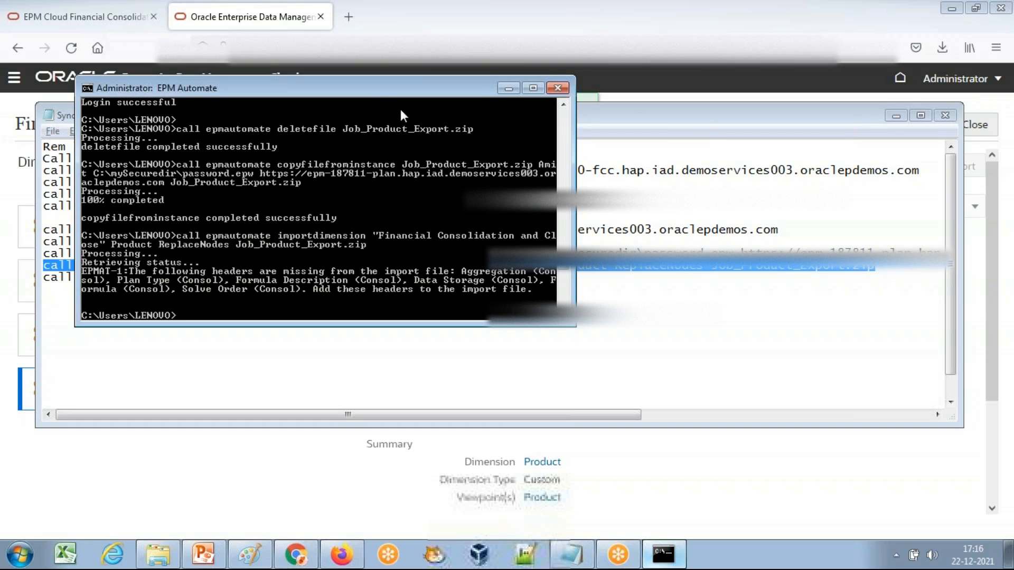
Step: Run the script's closing epmautomate logout command in the EPM Automate window and minimise that window
drag(382, 90, 770, 165)
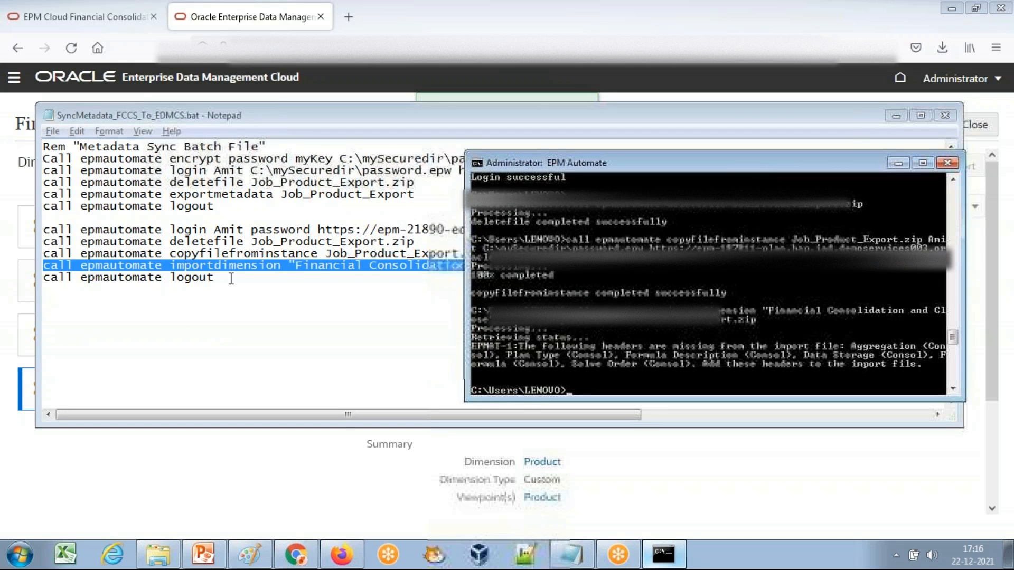
drag(231, 278, 25, 279)
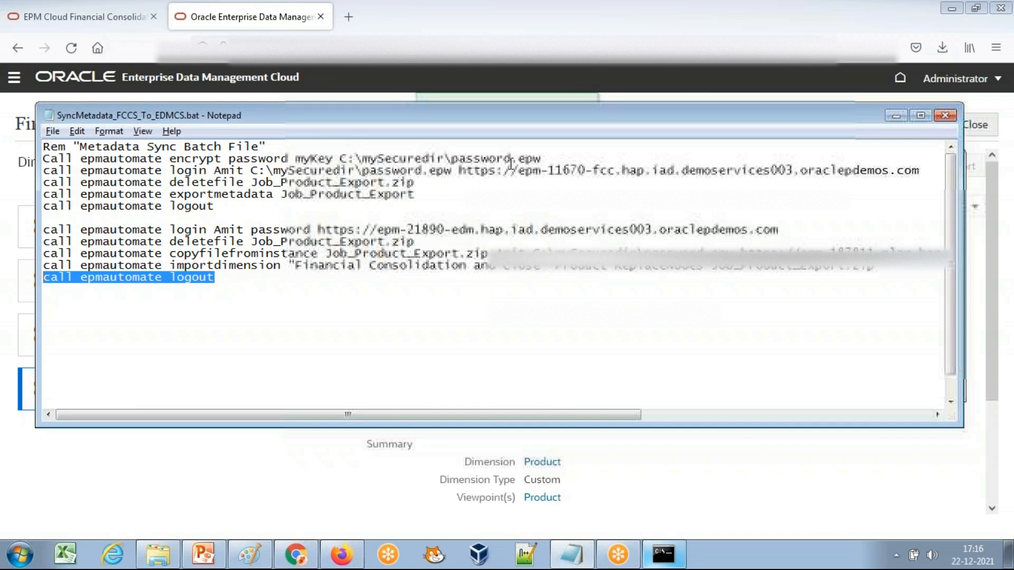
click(384, 7)
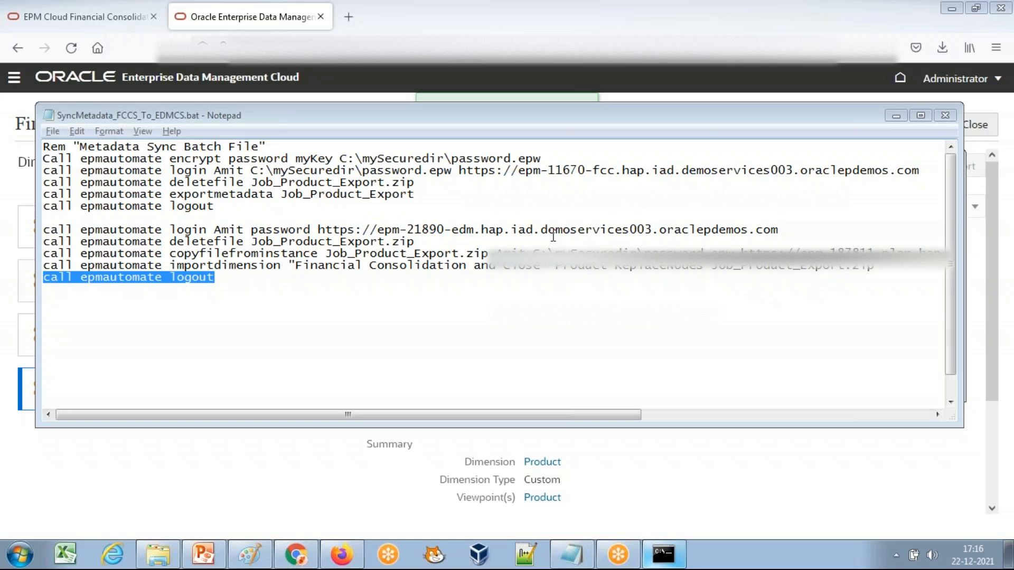
key(alt+Tab)
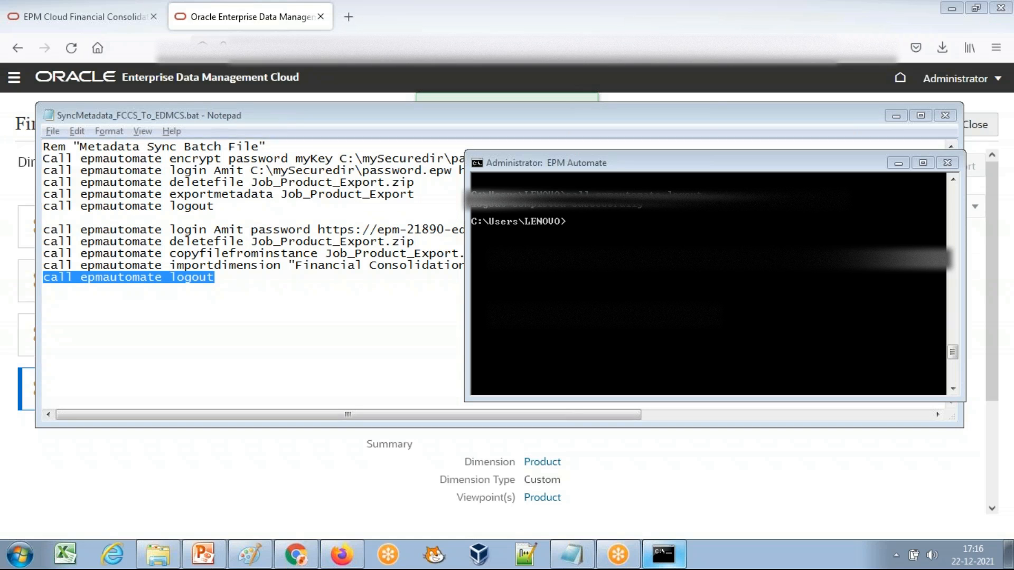
click(898, 163)
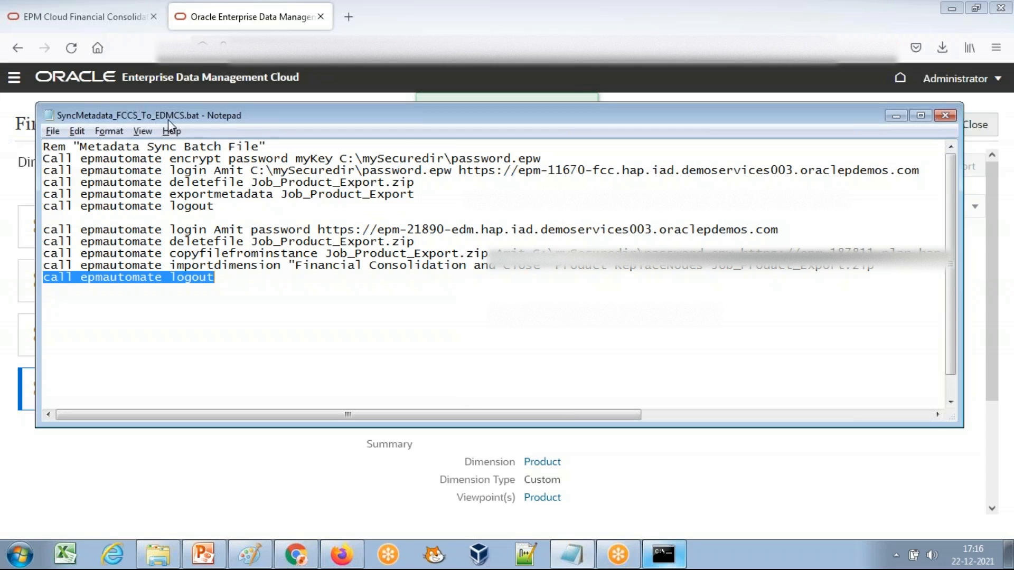
Step: Save the batch script SyncMetadata_FCCS_To_EDMCS.bat in Notepad and bring up the Data and Metadata folder window
click(223, 314)
click(52, 131)
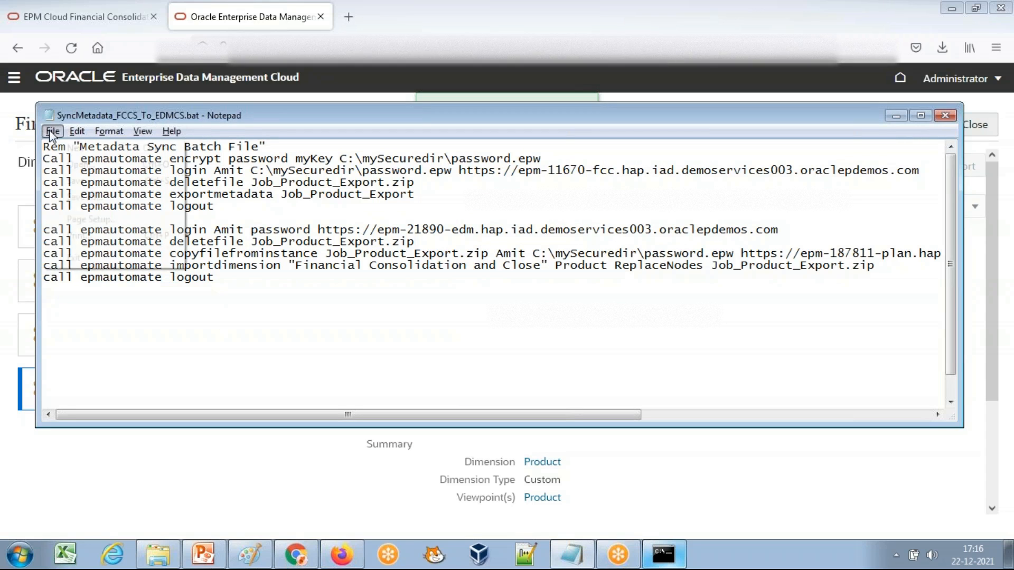
click(71, 181)
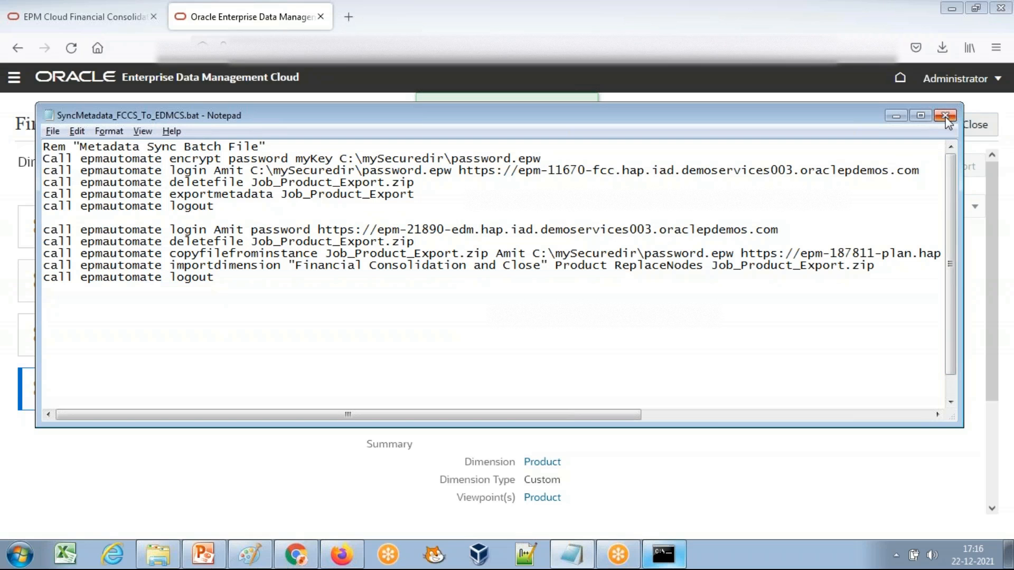
click(159, 554)
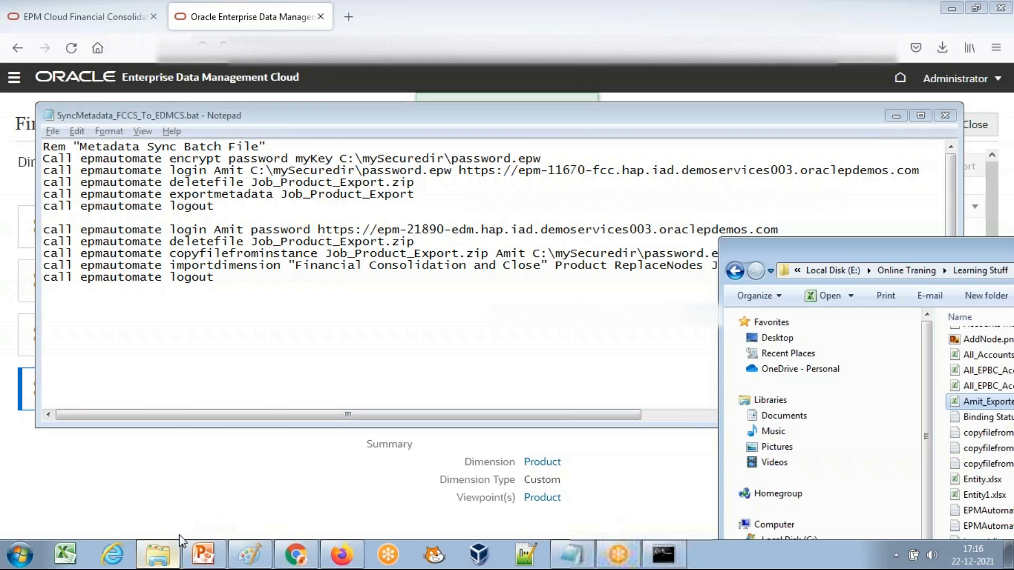
drag(875, 250, 837, 254)
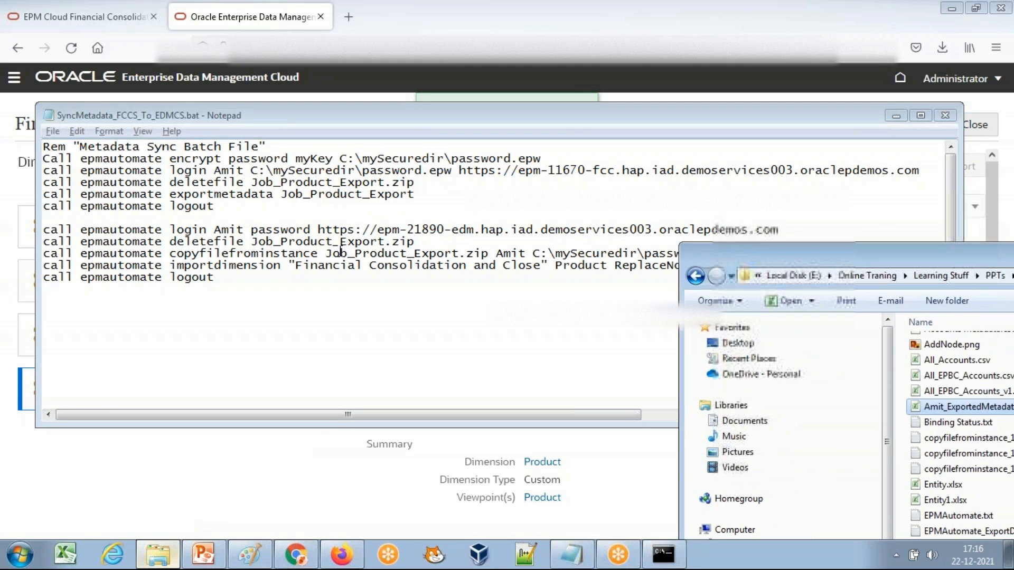
Step: Check the batch script's folder, file name and file type in the Save As dialog, and cancel it
click(423, 254)
click(53, 131)
click(89, 200)
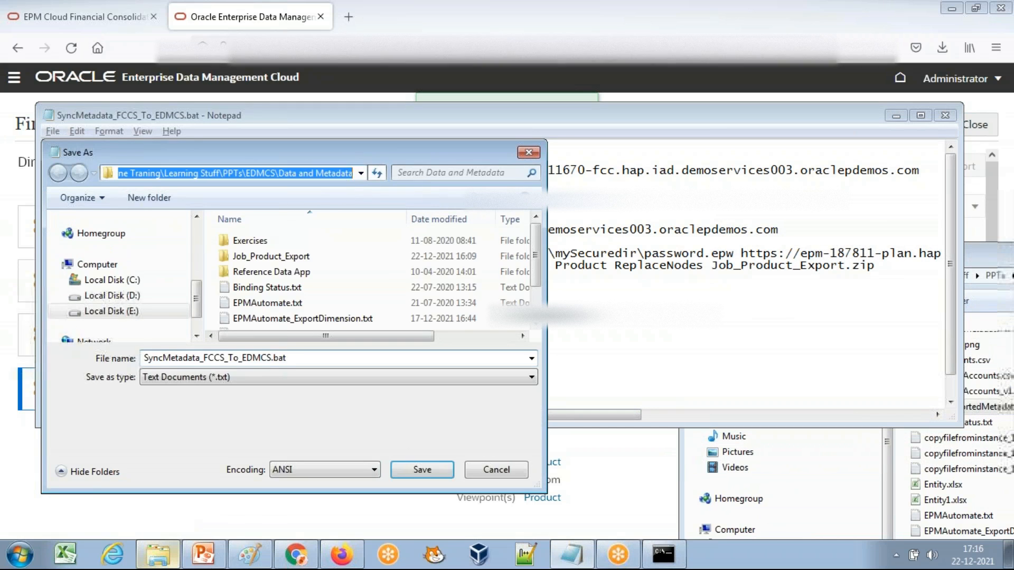
click(491, 467)
Step: Return to the EPM Automate command window and end its session with the exit command
click(682, 547)
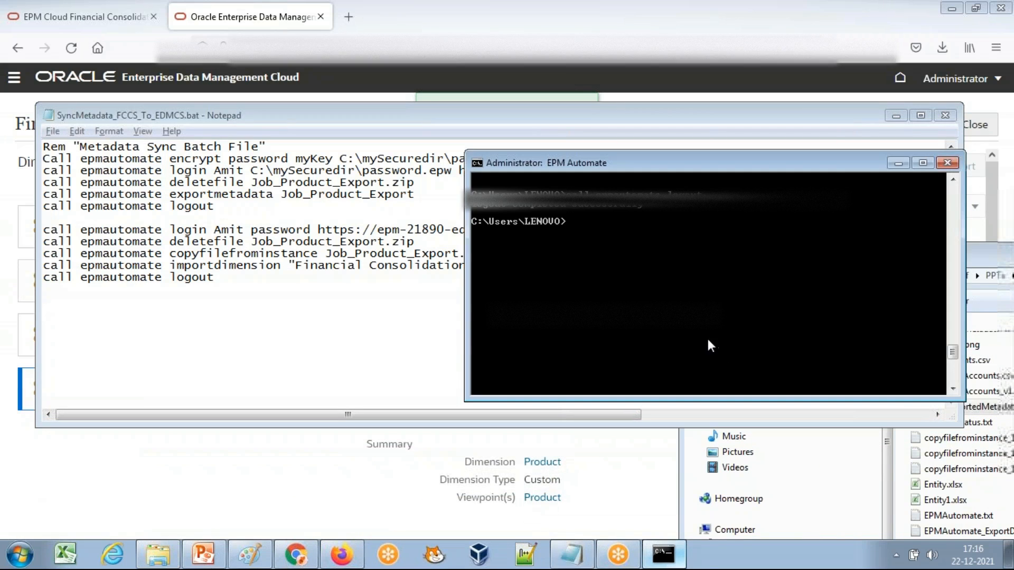
text(exit)
key(Return)
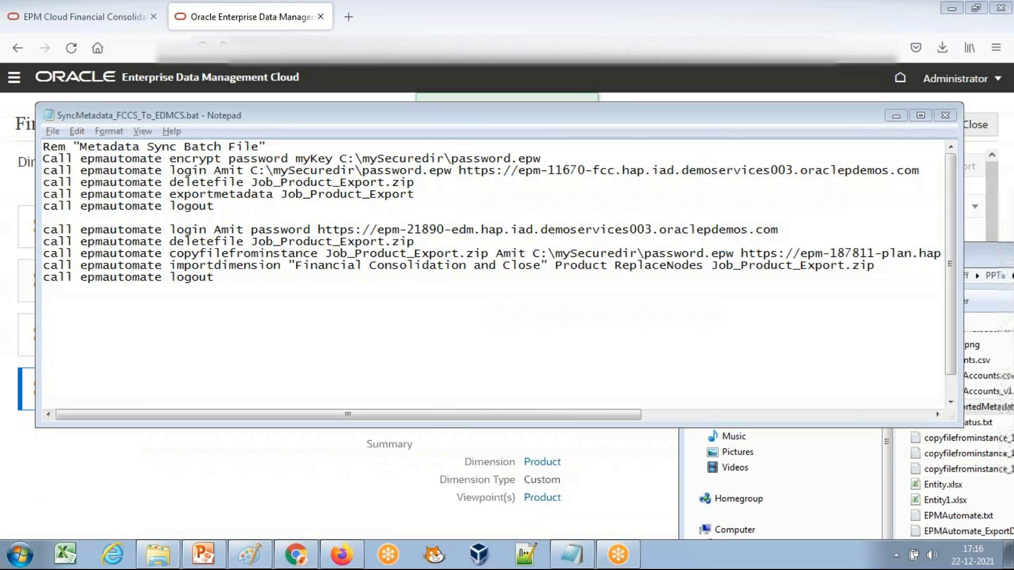
Step: Bring the Data and Metadata folder window fully into view and sort its files by date modified, newest first
click(157, 554)
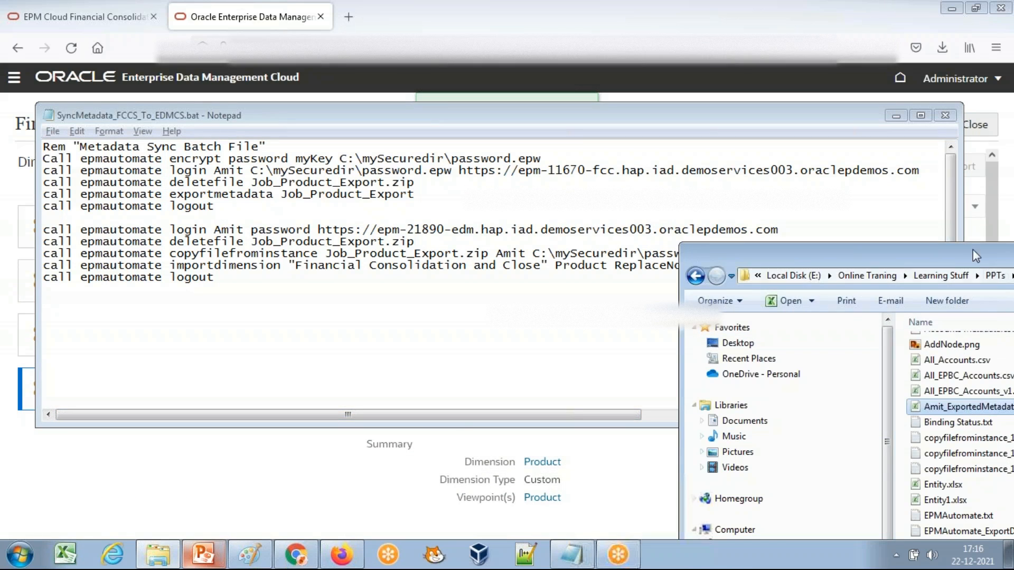
drag(965, 257, 548, 202)
scroll(796, 306, up, 2)
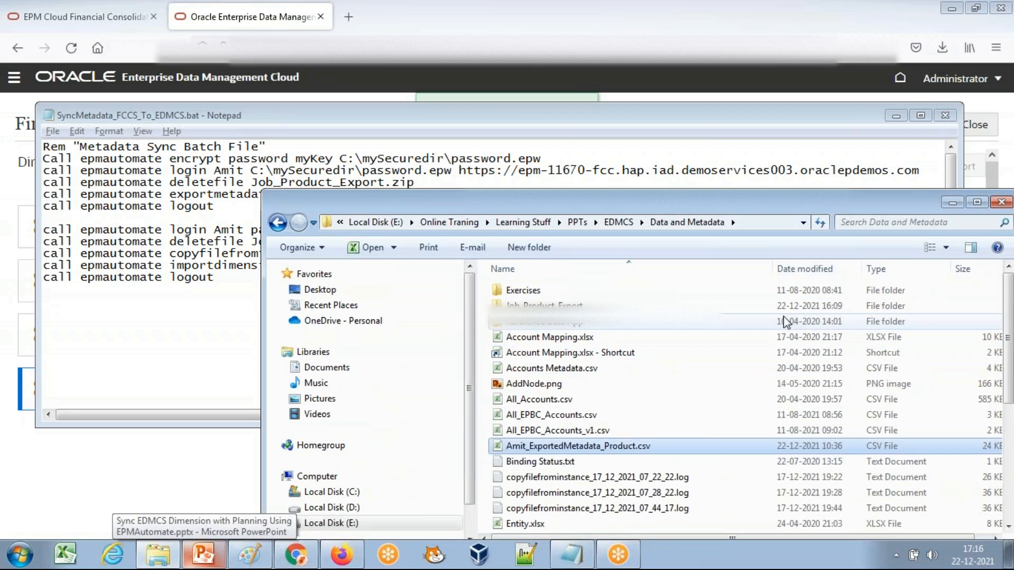
click(803, 267)
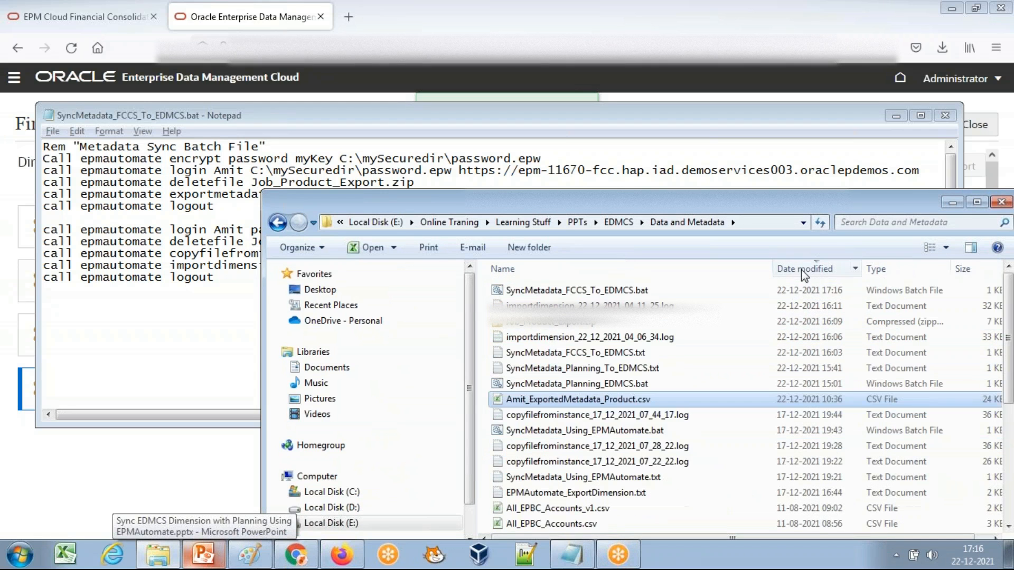
Step: Run SyncMetadata_FCCS_To_EDMCS.bat as administrator, minimise the folder window, and follow the script's console output beside the Notepad script until it closes
right_click(599, 292)
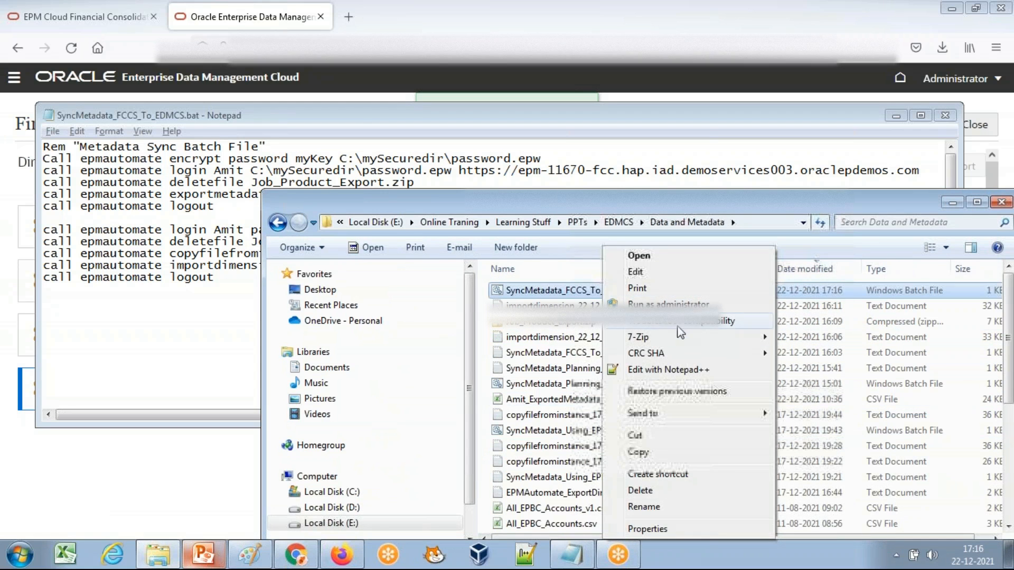
click(669, 304)
click(952, 202)
drag(355, 106, 725, 115)
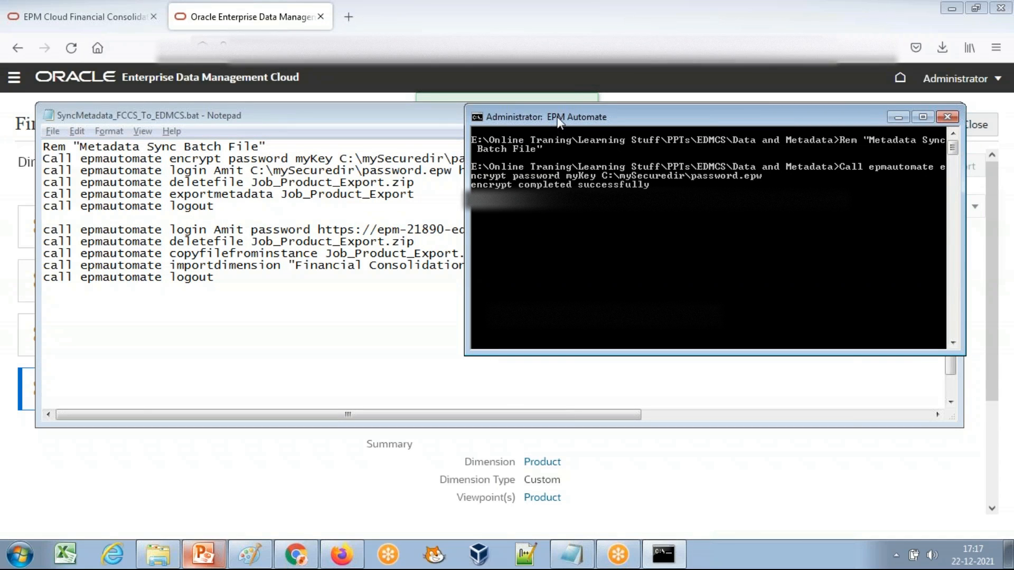
drag(558, 116, 615, 118)
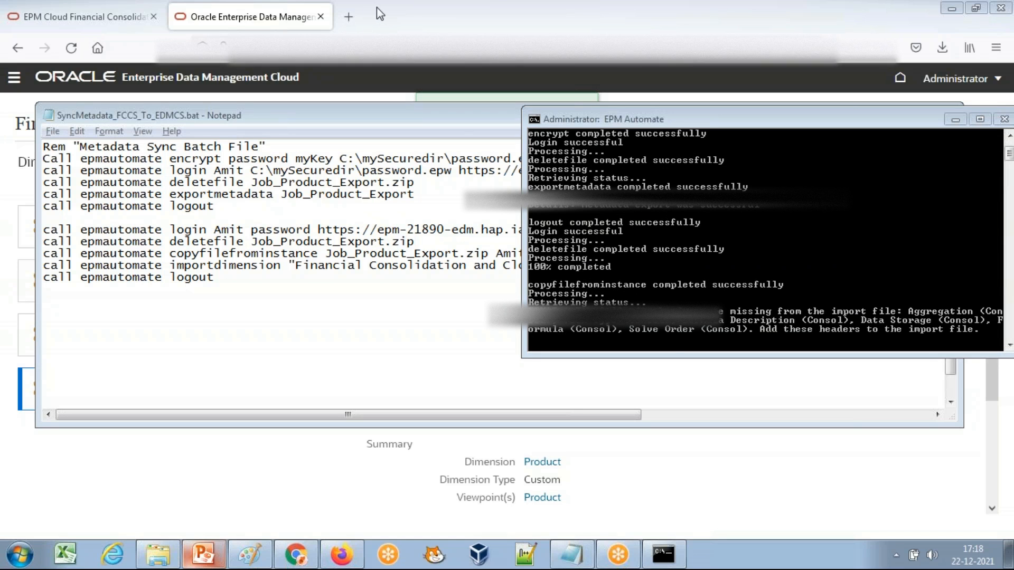
click(555, 341)
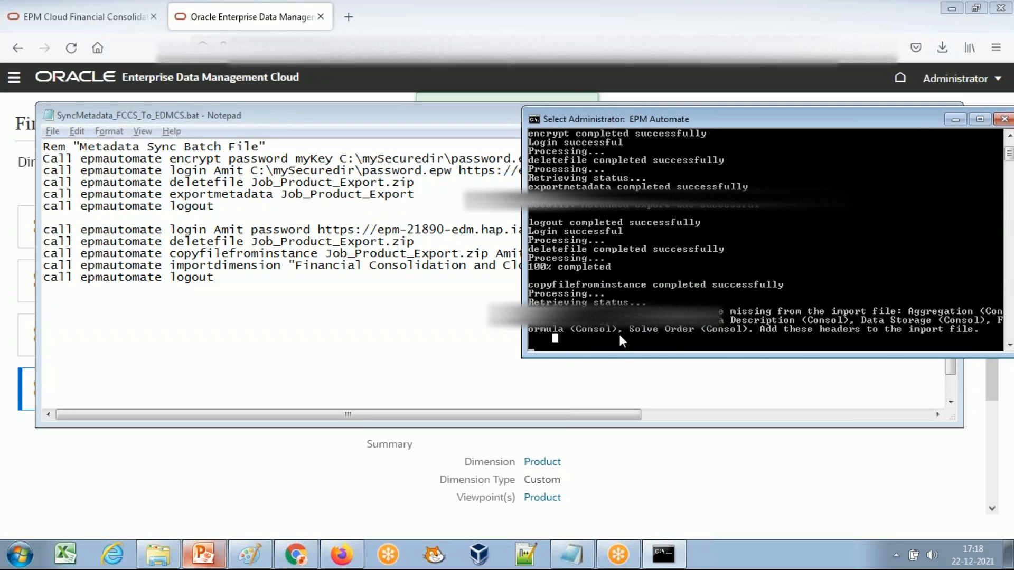
key(Return)
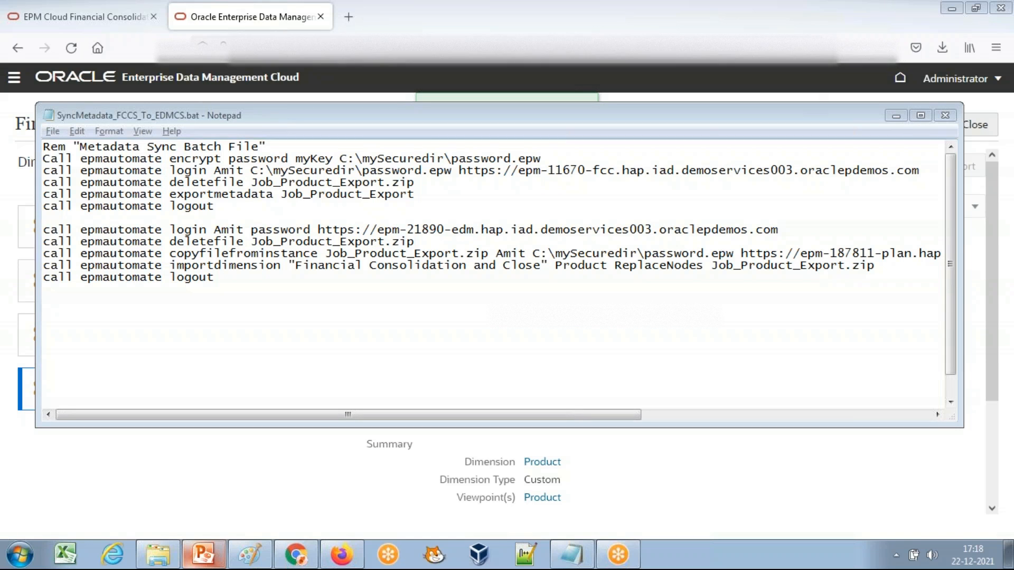
Step: Switch to the PowerPoint presentation and show its closing "Any Question?" slide
click(208, 565)
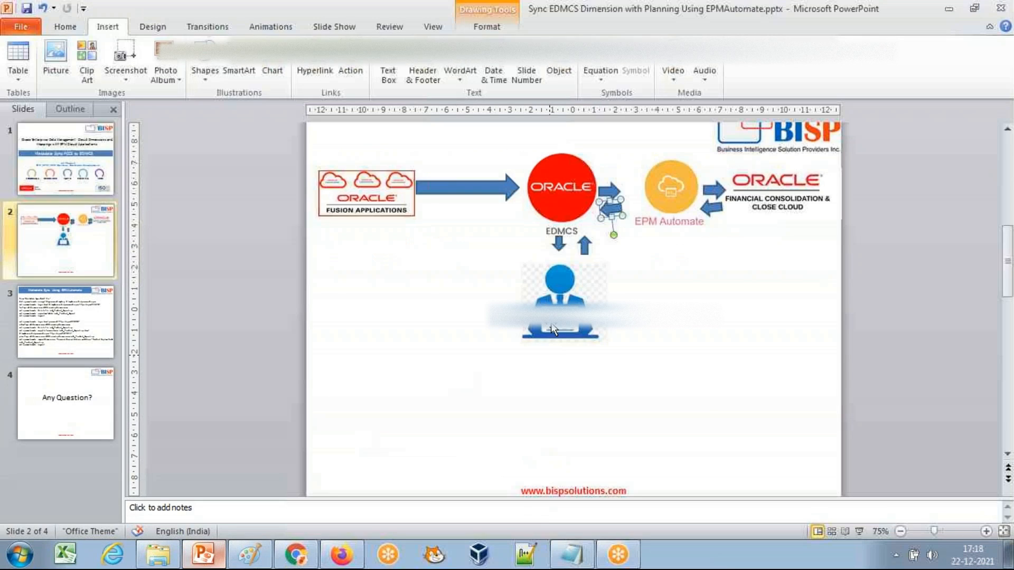
click(76, 400)
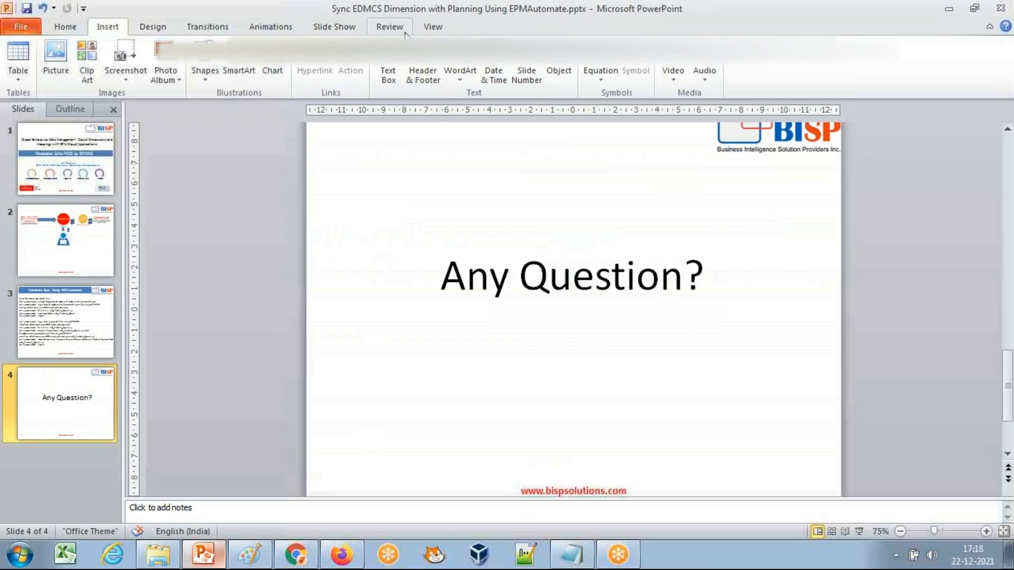